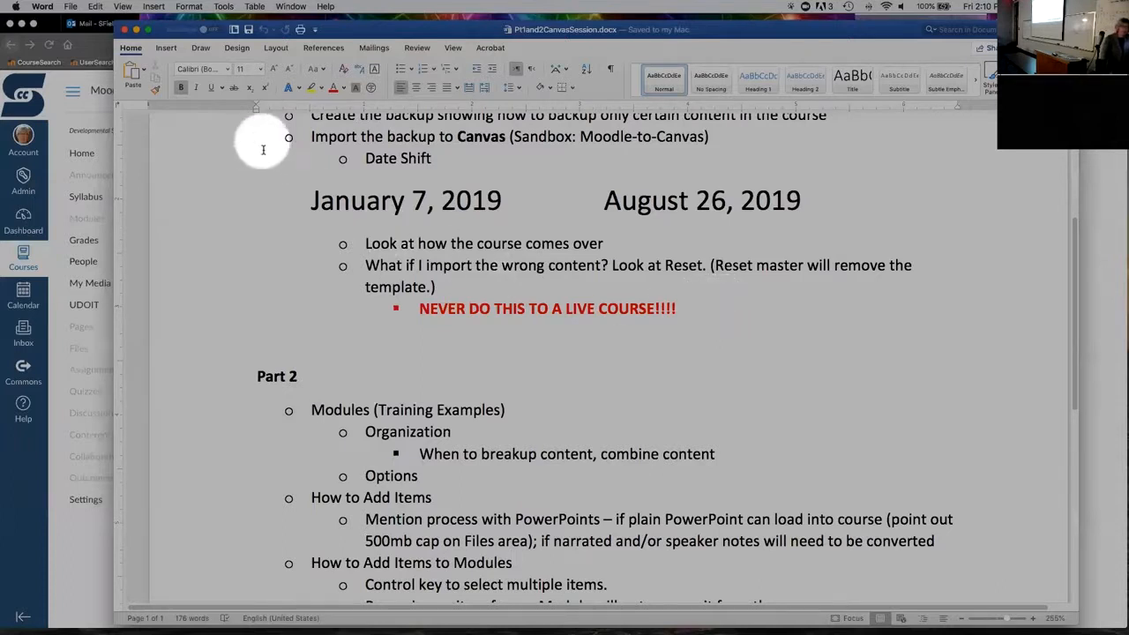
- Minimize the Word notes, choose to import all content, and enable adjusting events and due dates
click(136, 30)
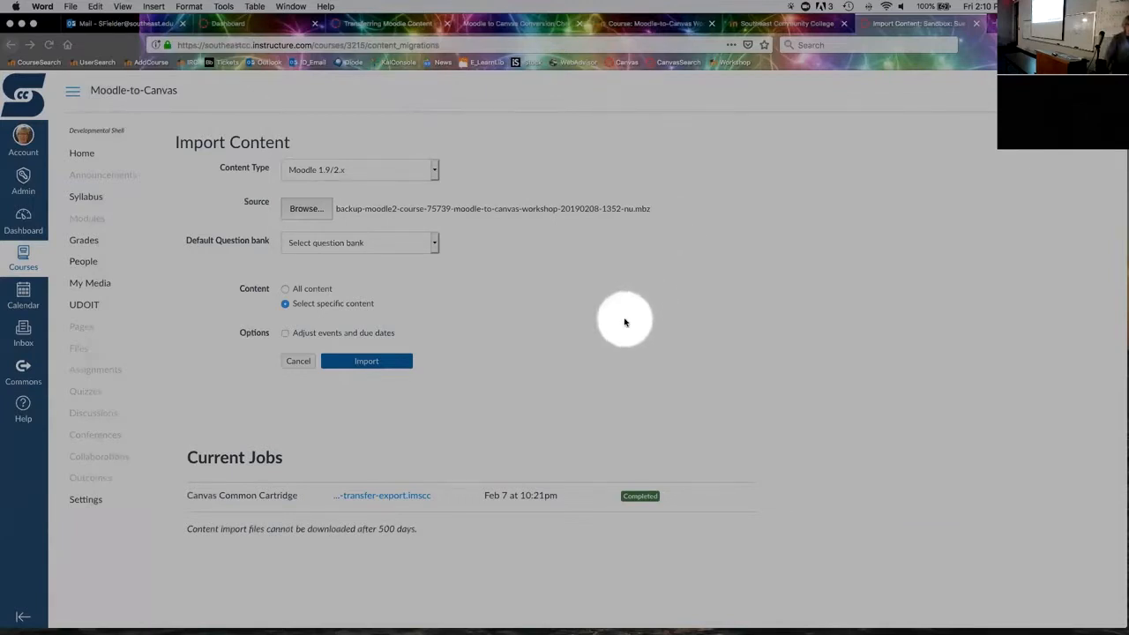
click(287, 290)
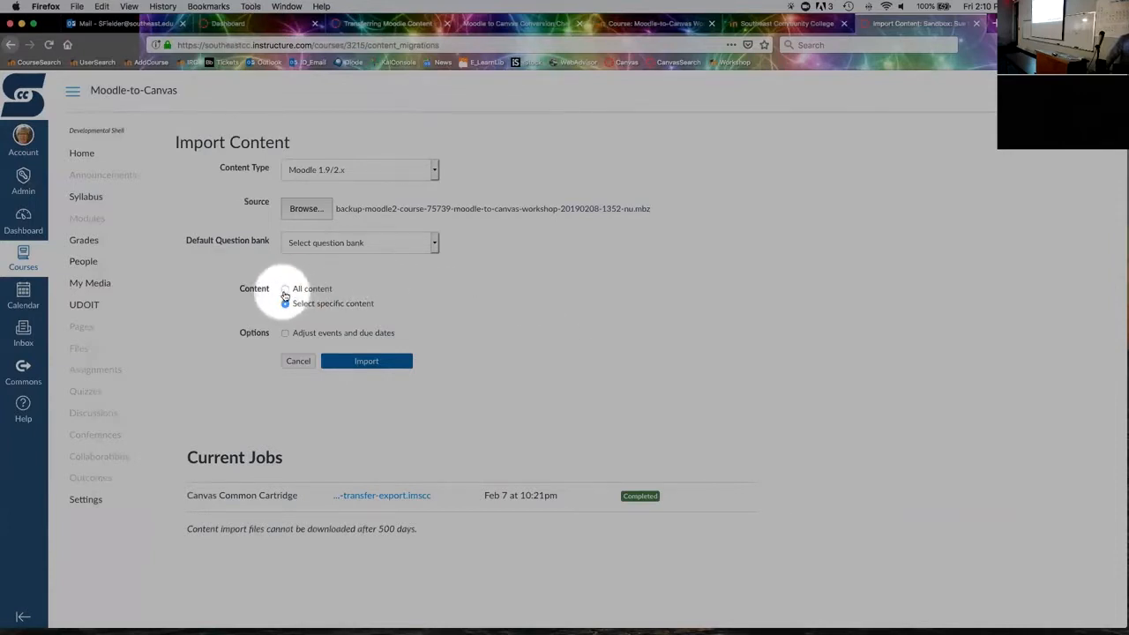
click(284, 292)
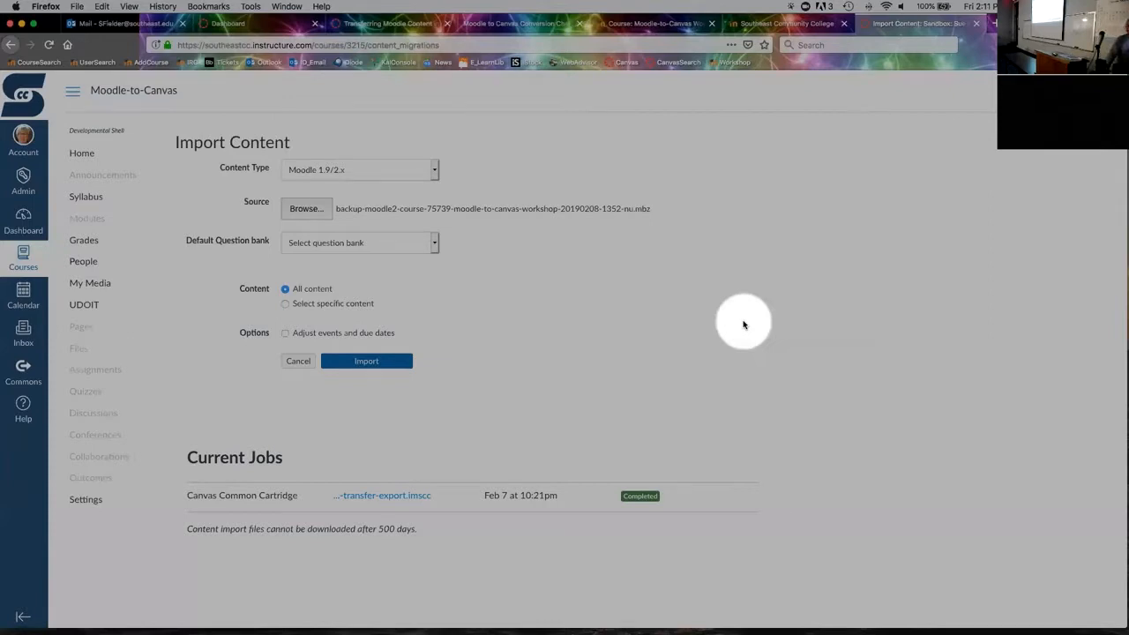
click(284, 334)
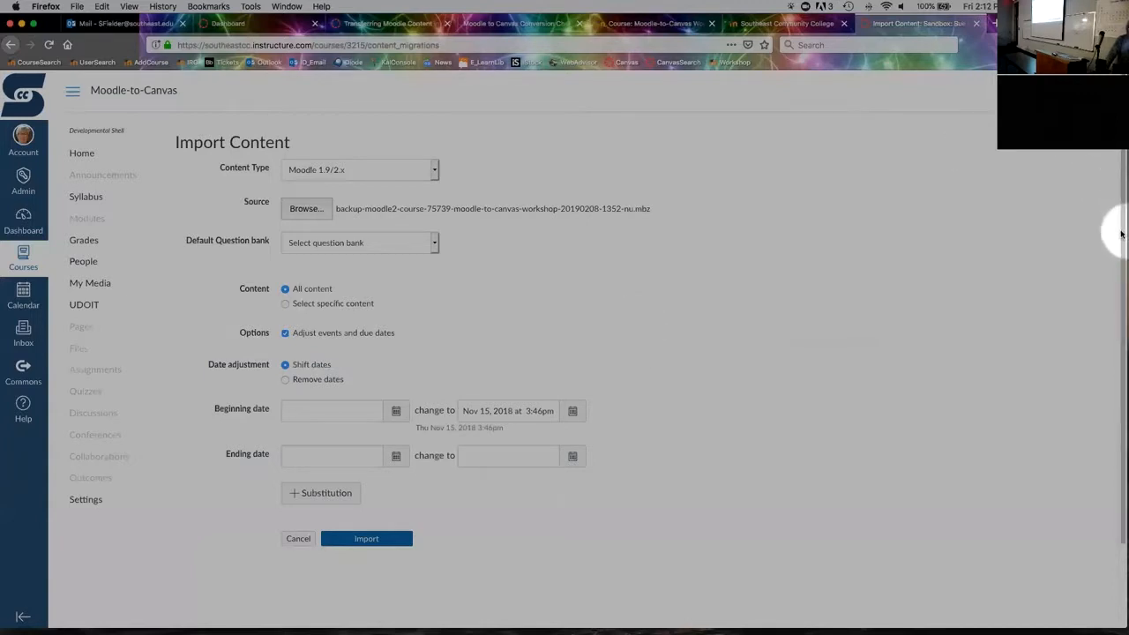
- Check the course start dates in the Word notes, and set the original beginning date to Jan 7, 2019
mouse_move(1116, 283)
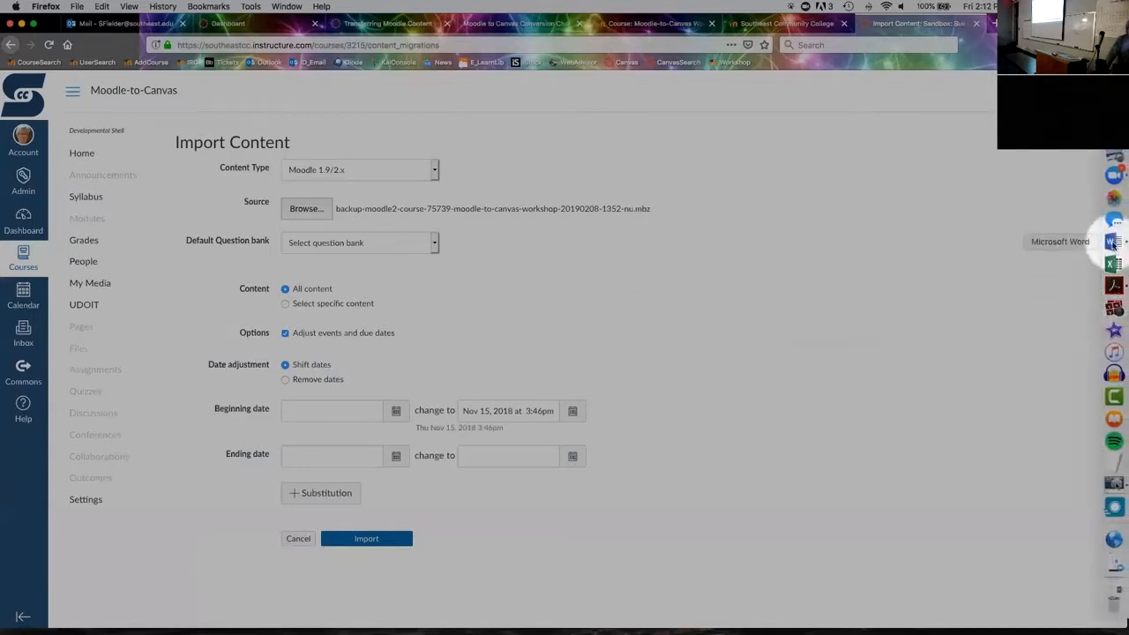
click(1114, 245)
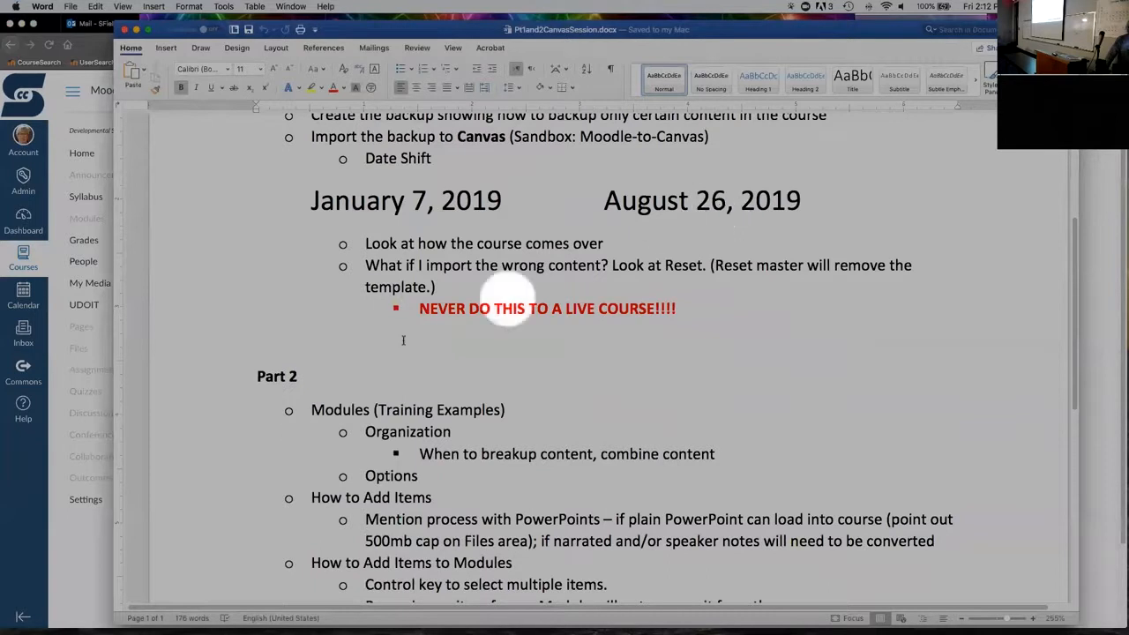
click(76, 554)
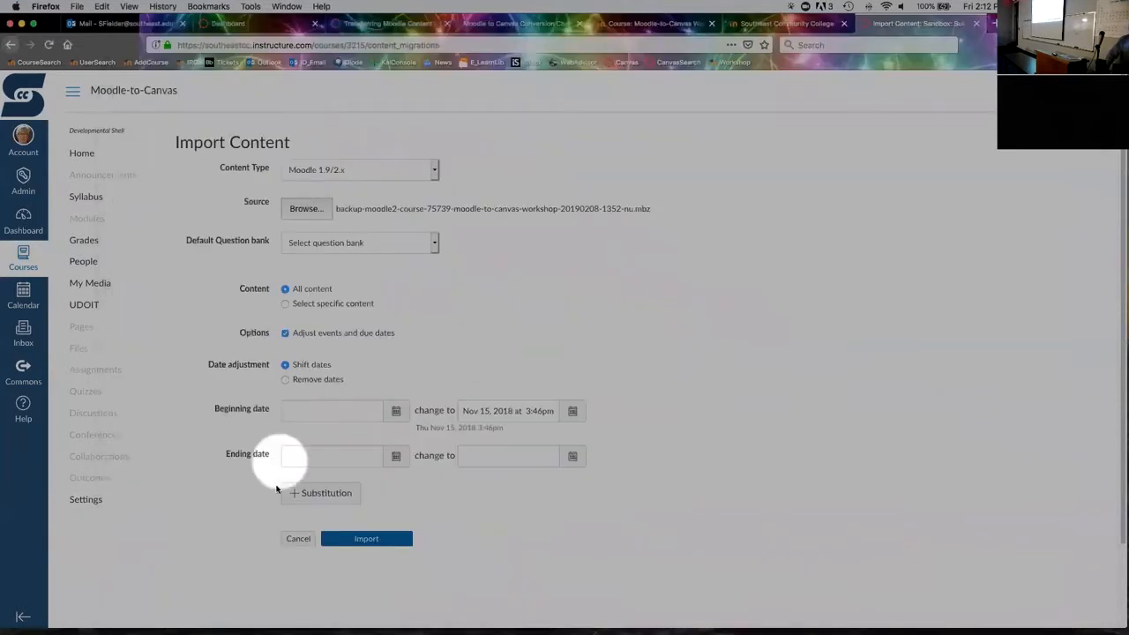
click(395, 412)
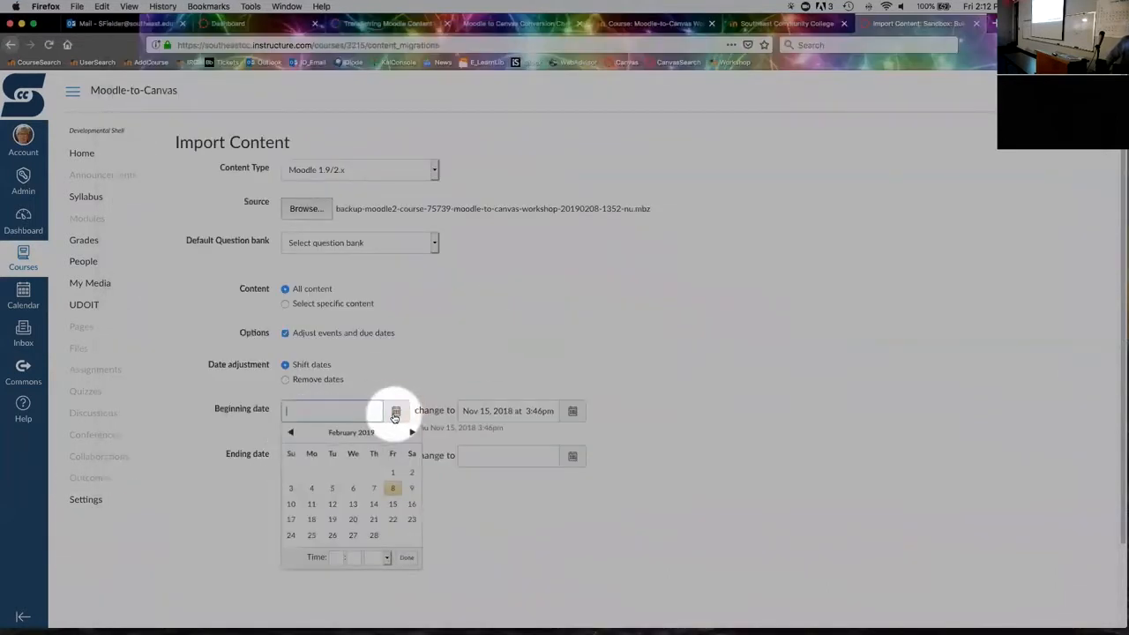
click(291, 434)
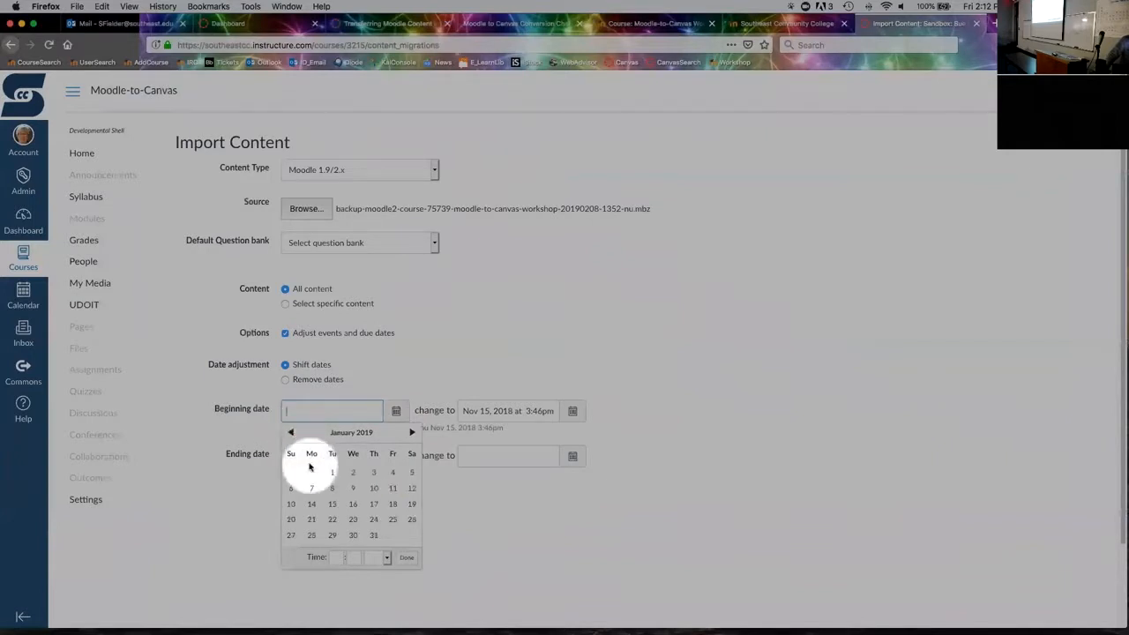
click(311, 488)
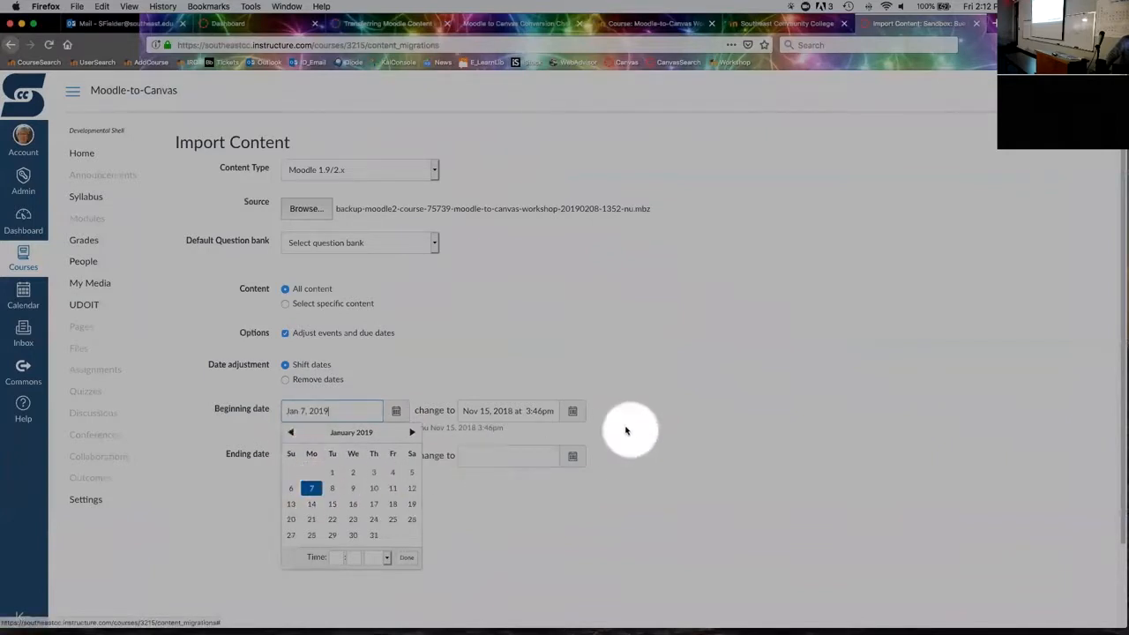
- Set the new date that the beginning date changes to as Aug 26, 2019
click(573, 411)
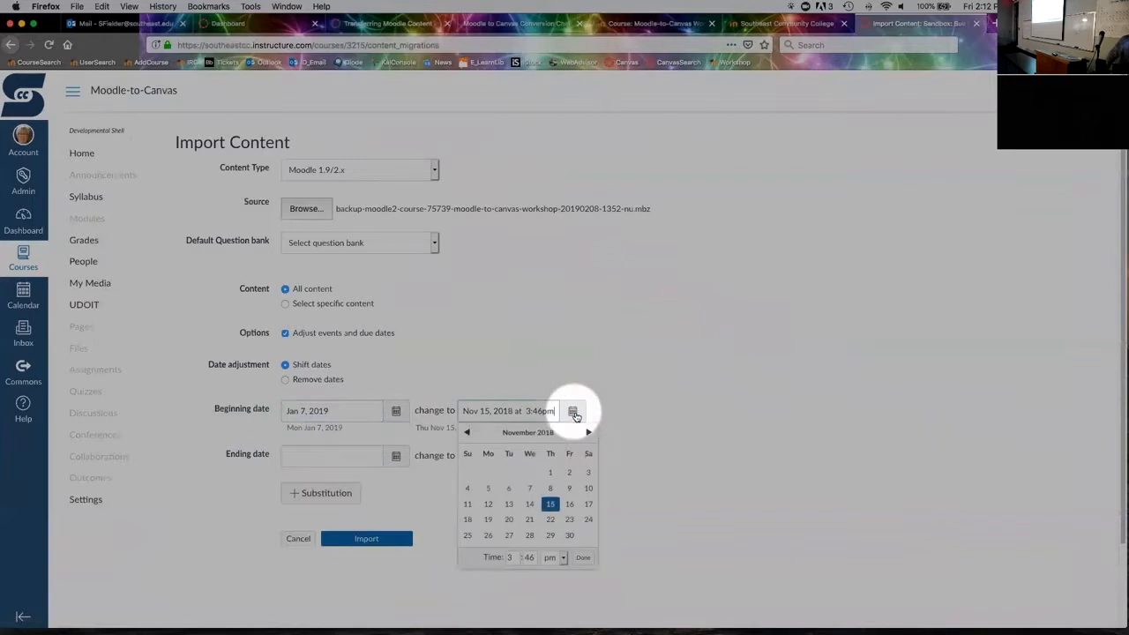
click(467, 432)
click(467, 432)
click(467, 432)
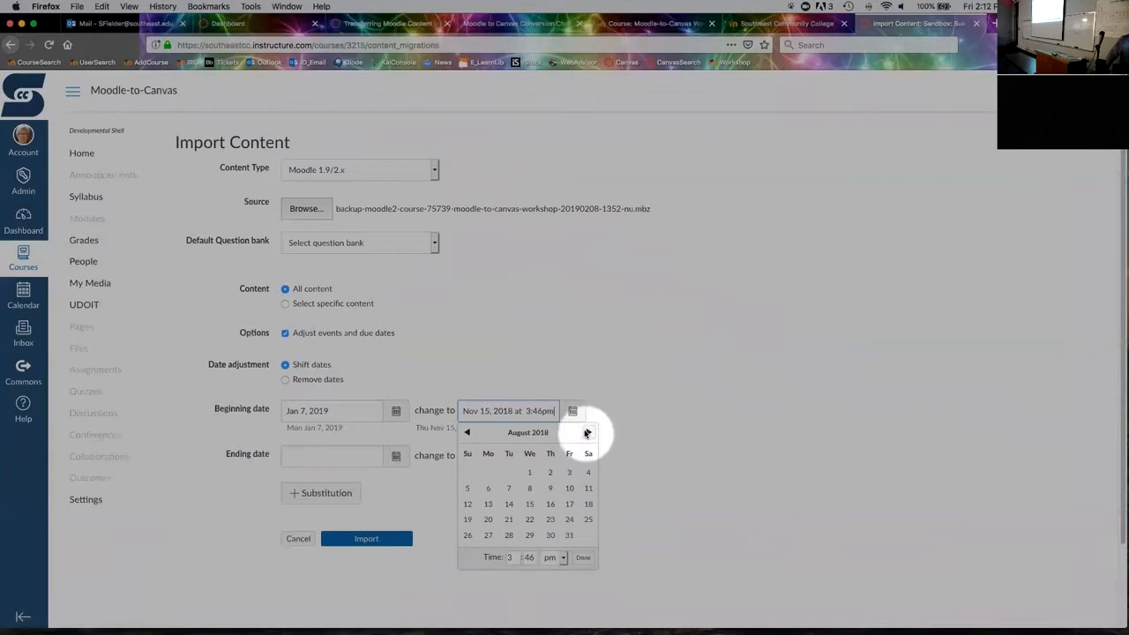
click(588, 433)
click(588, 433)
click(587, 432)
click(588, 432)
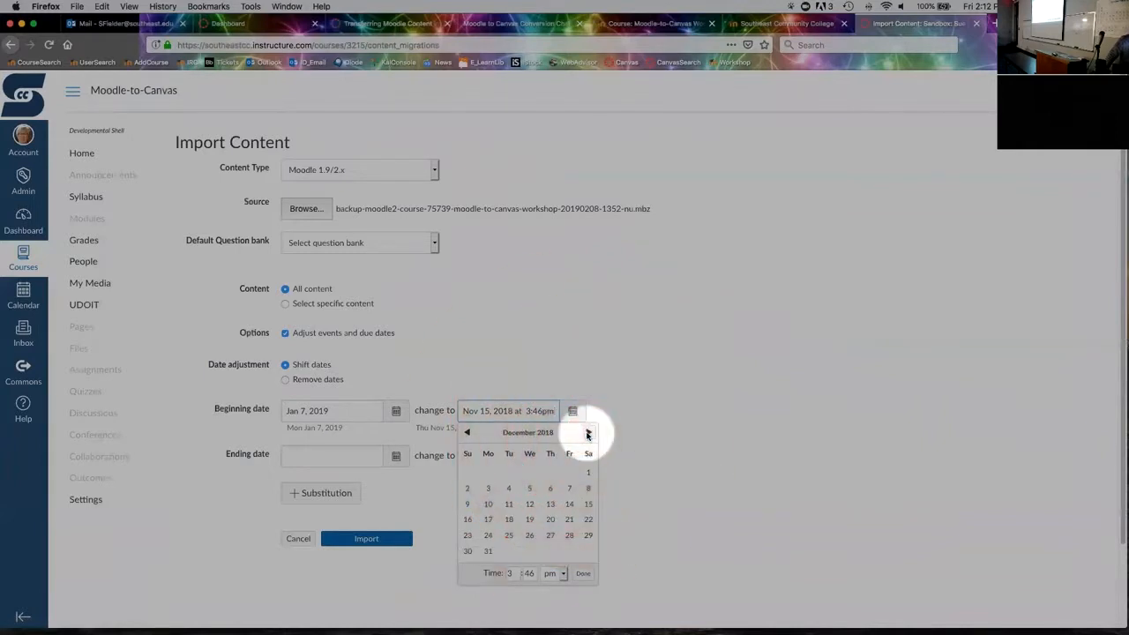
click(588, 433)
click(587, 433)
click(587, 432)
click(588, 432)
click(588, 432)
click(588, 432)
click(588, 432)
click(587, 432)
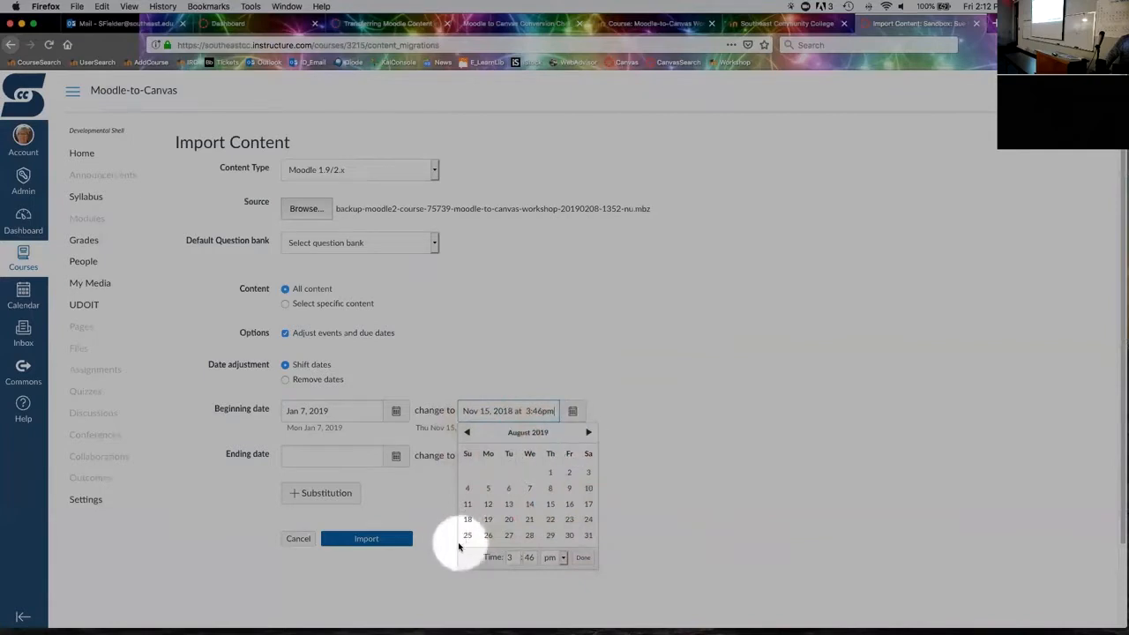
click(487, 537)
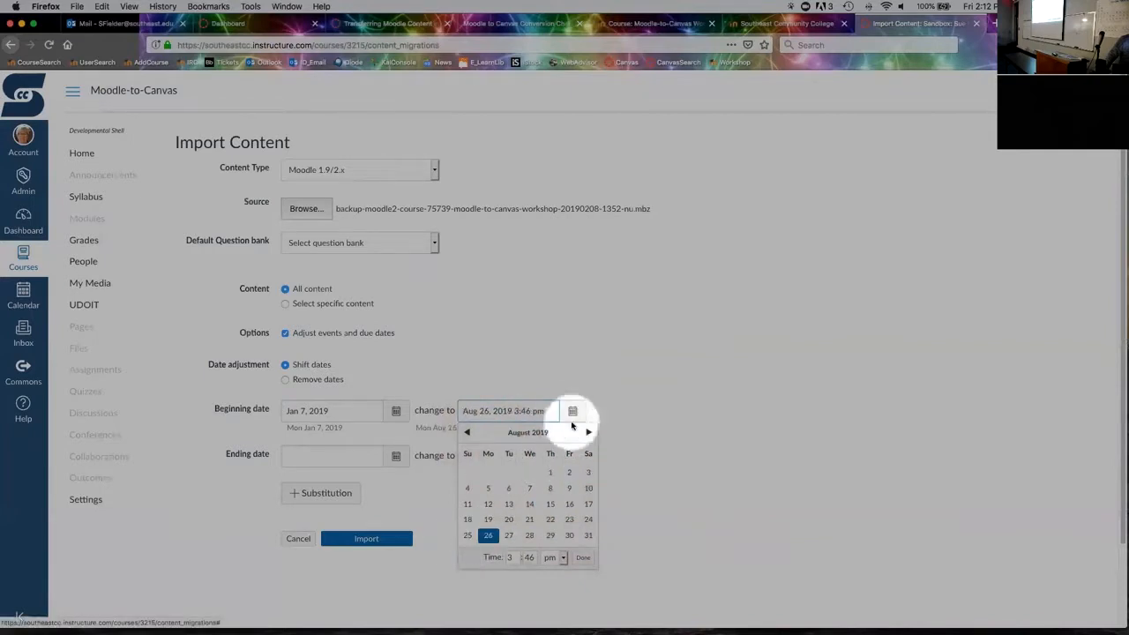
- Remove the time from the new beginning date, leaving only Aug 26, 2019
click(517, 411)
drag(518, 411, 547, 411)
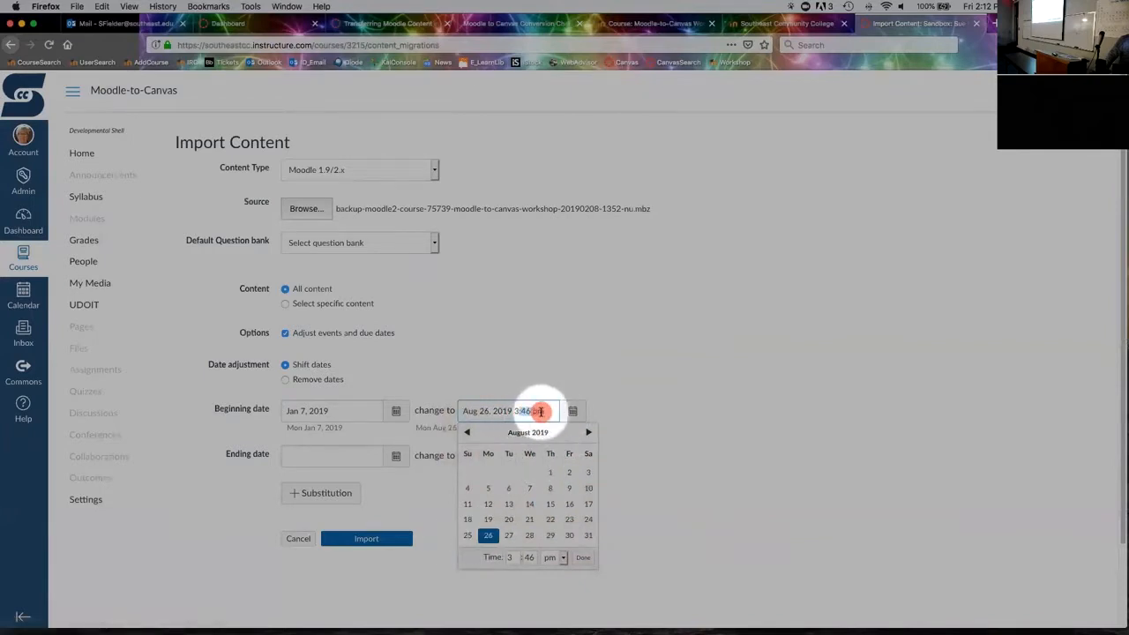
key(BackSpace)
key(BackSpace)
key(BackSpace)
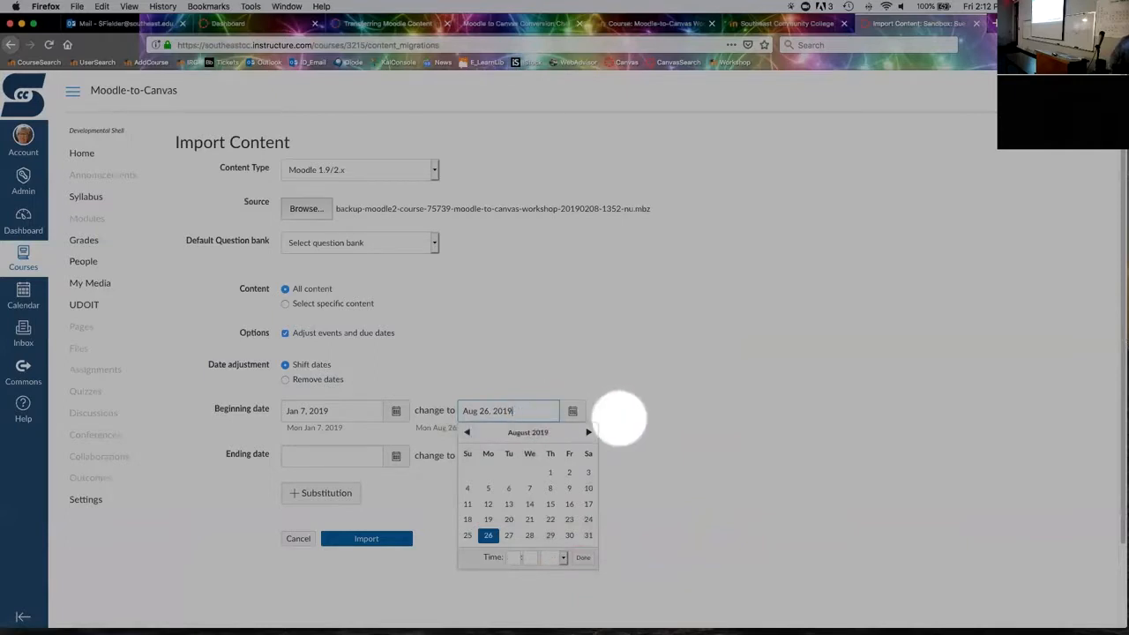
key(Delete)
click(728, 408)
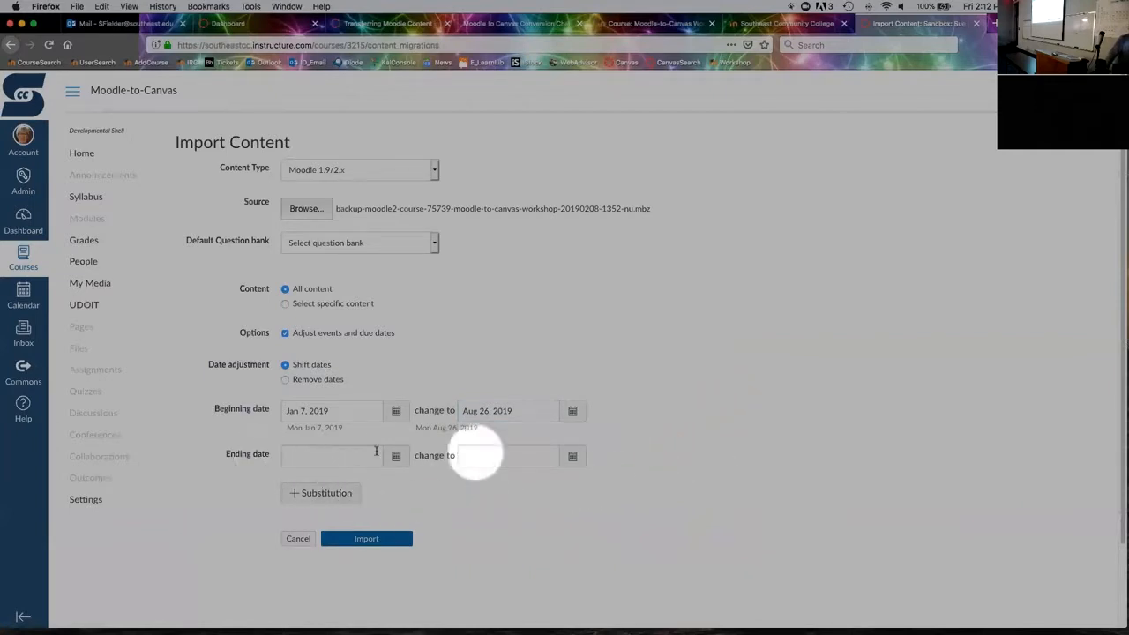
- Add a weekday substitution row to the date adjustment and start the Moodle backup import
click(304, 495)
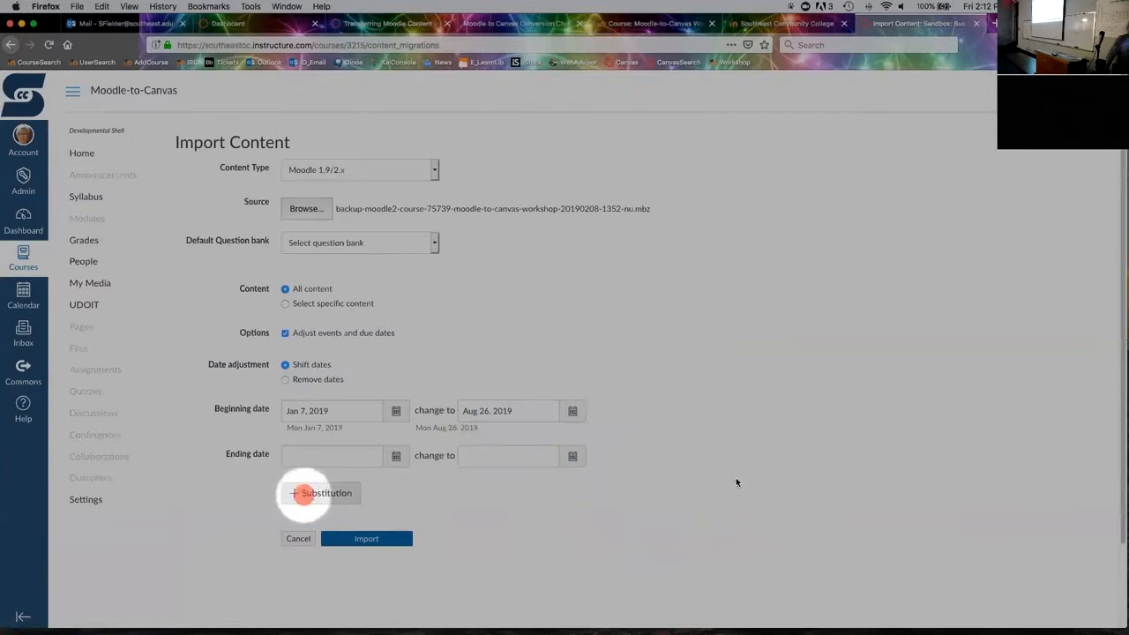
scroll(809, 432, down, 1)
scroll(808, 432, down, 3)
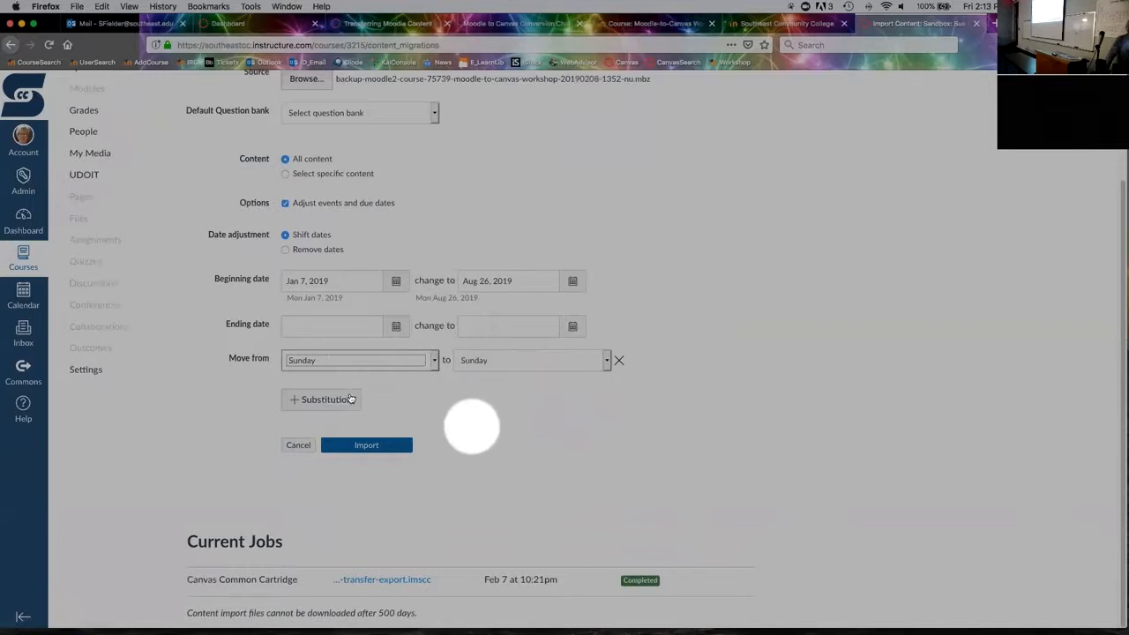
click(403, 449)
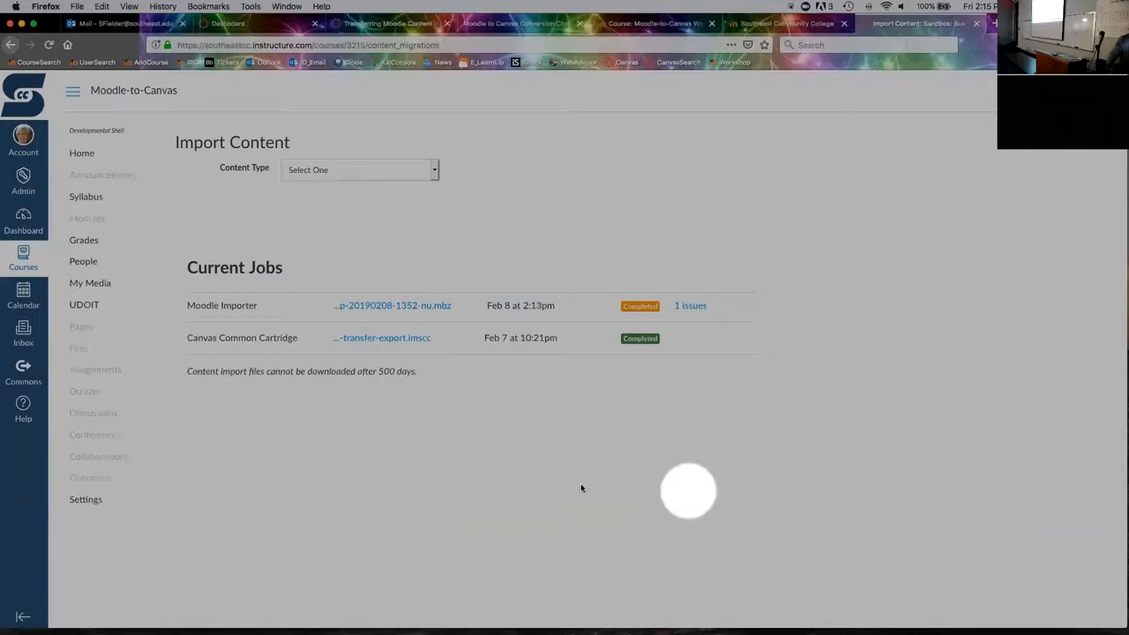
- Review the imported course's assignments and files, and return to the Moodle-to-Canvas course home
click(96, 371)
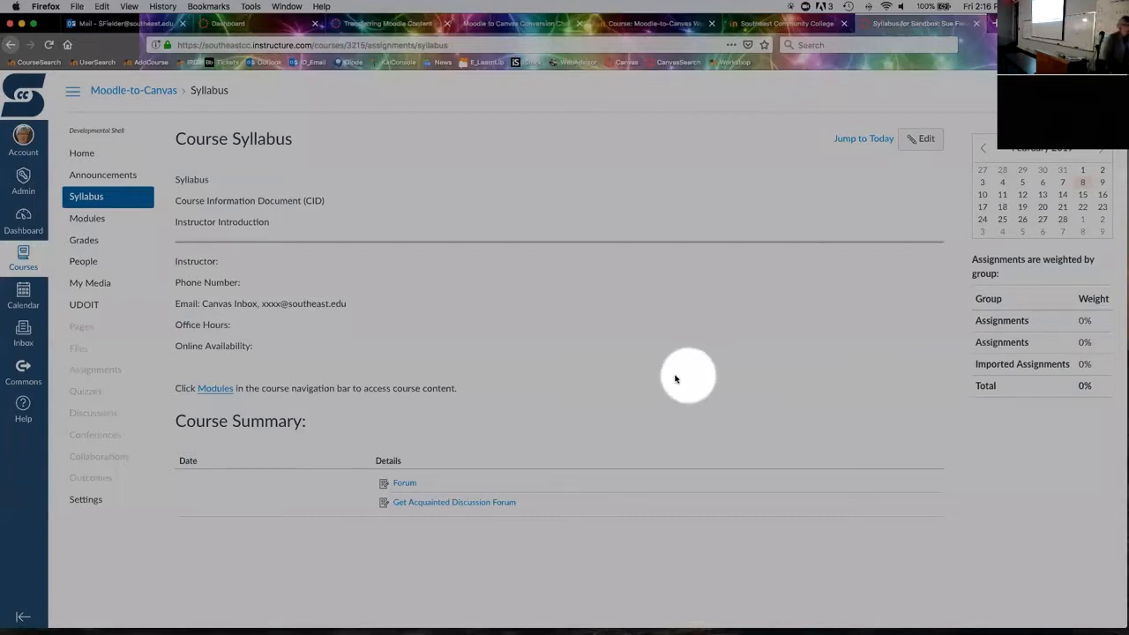
click(84, 352)
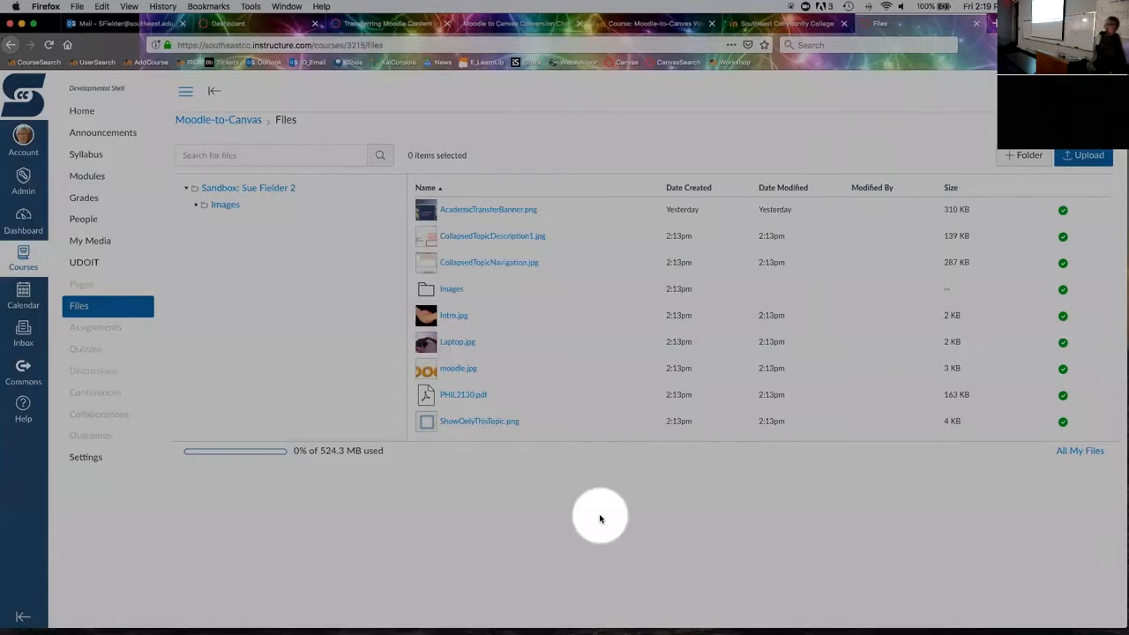
click(212, 121)
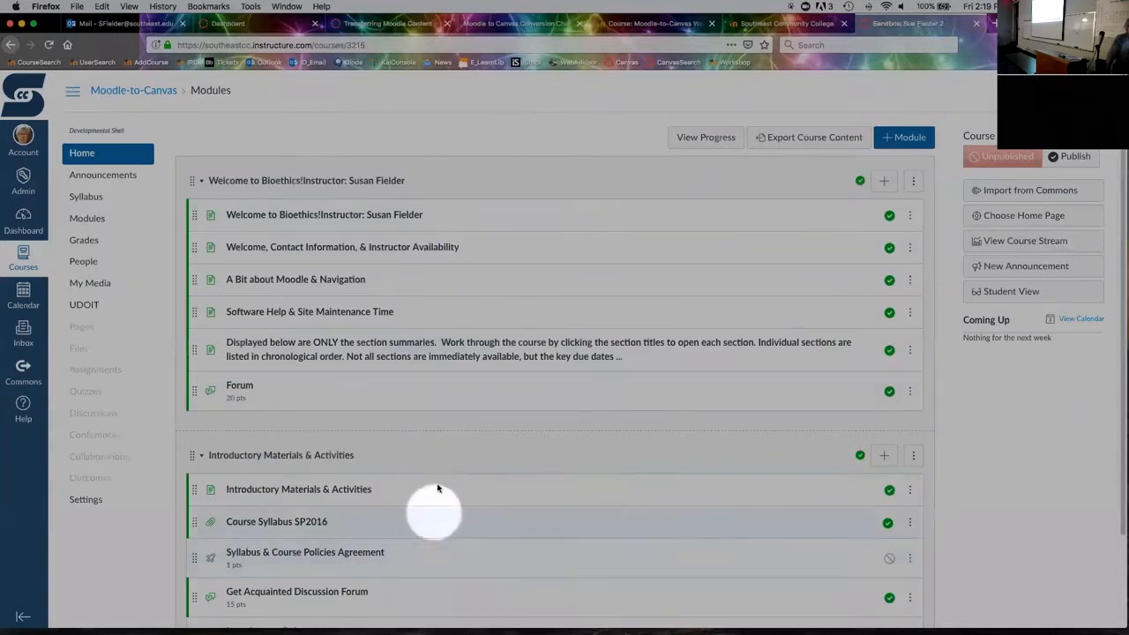
- Set the course home page to display the Pages Front Page and save the choice
click(1040, 218)
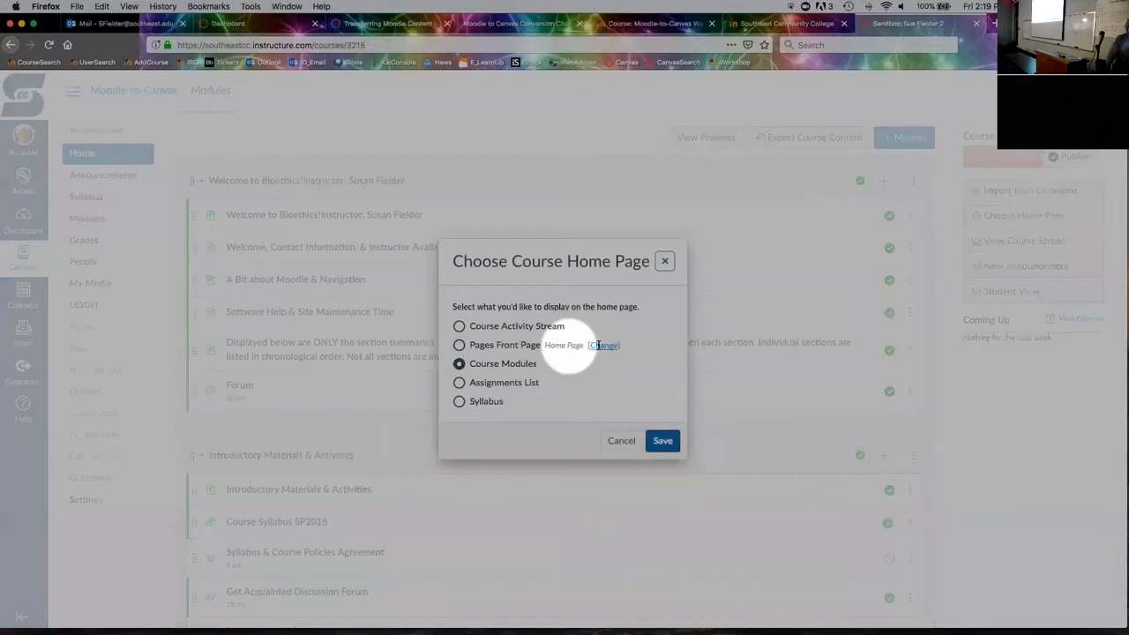
click(459, 345)
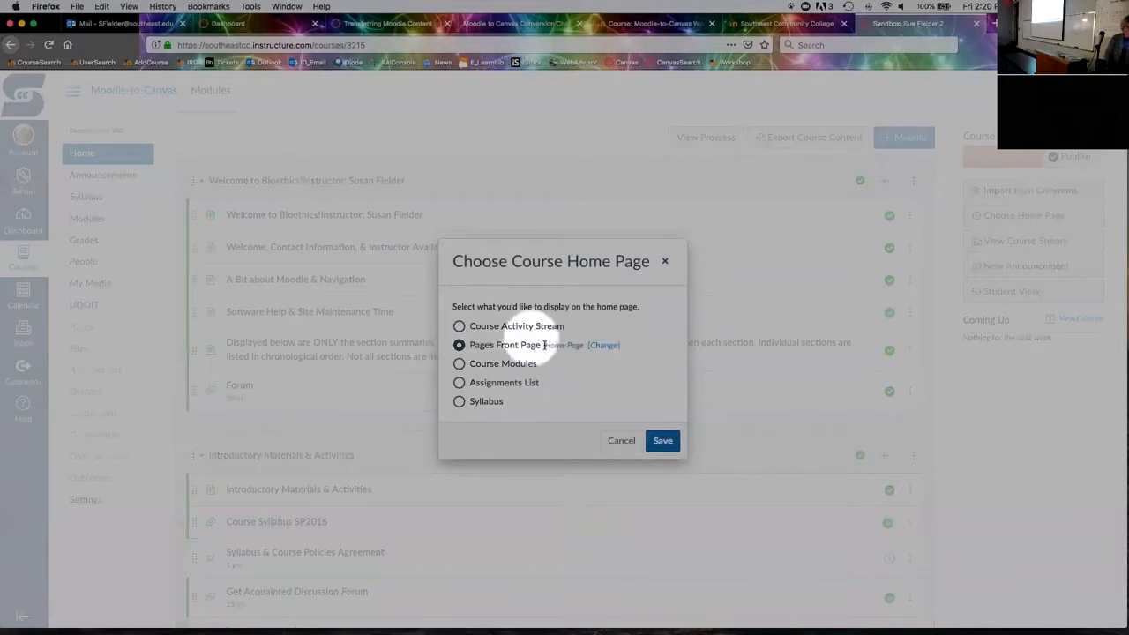
click(660, 444)
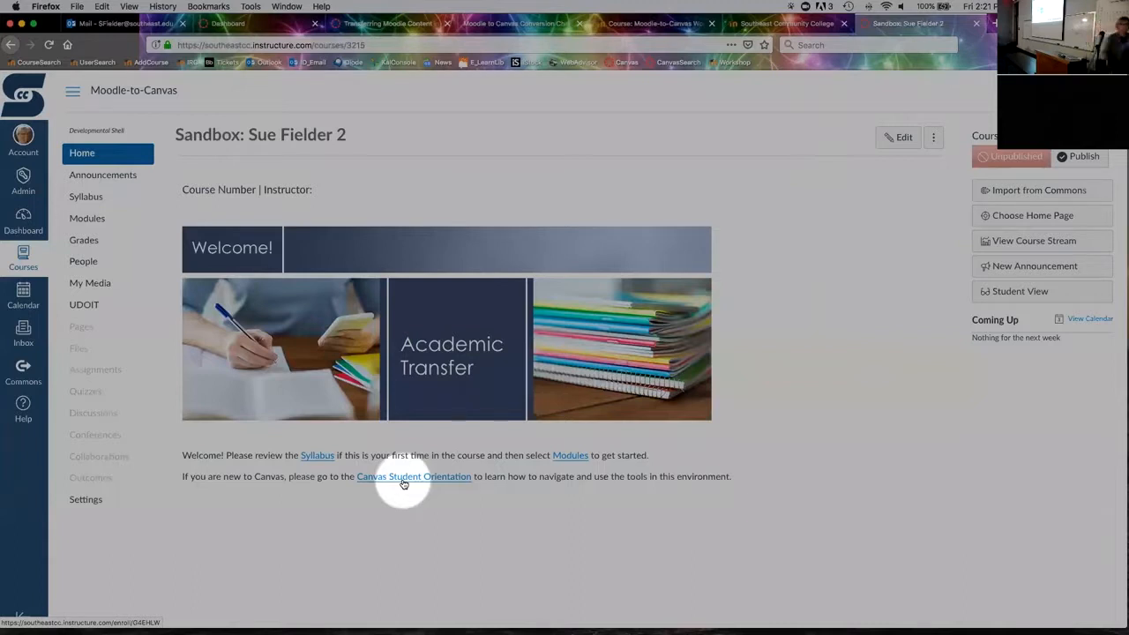
- On the dashboard, move the AGRI 1126 card after SURT 1640 and the Sandbox 4 card after Training Examples
click(23, 222)
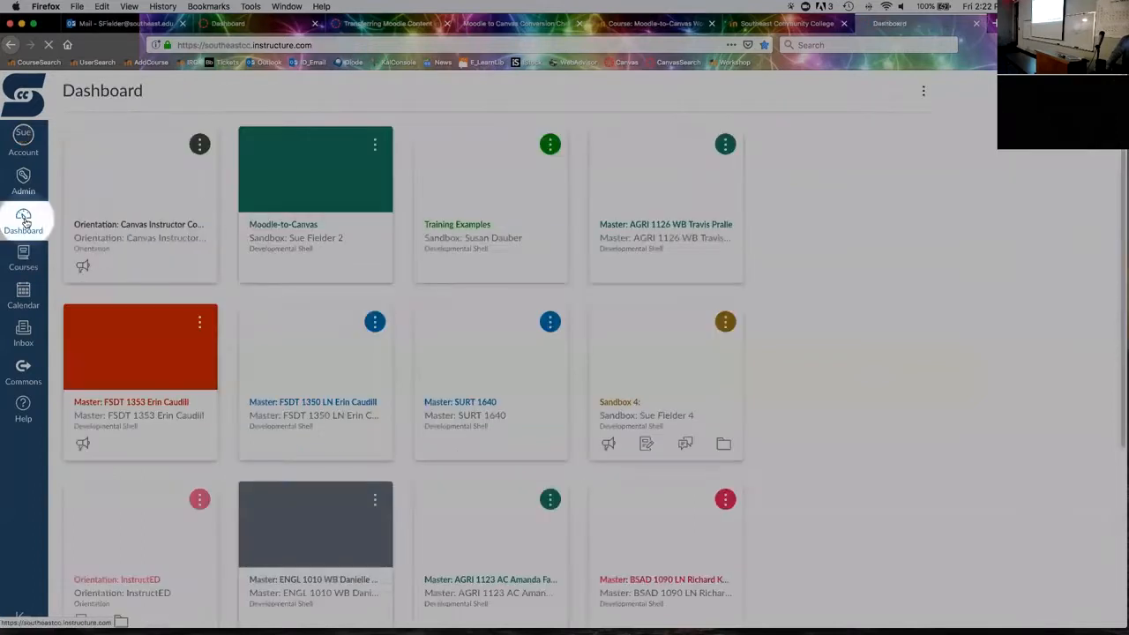
drag(637, 185, 472, 358)
drag(652, 352, 550, 274)
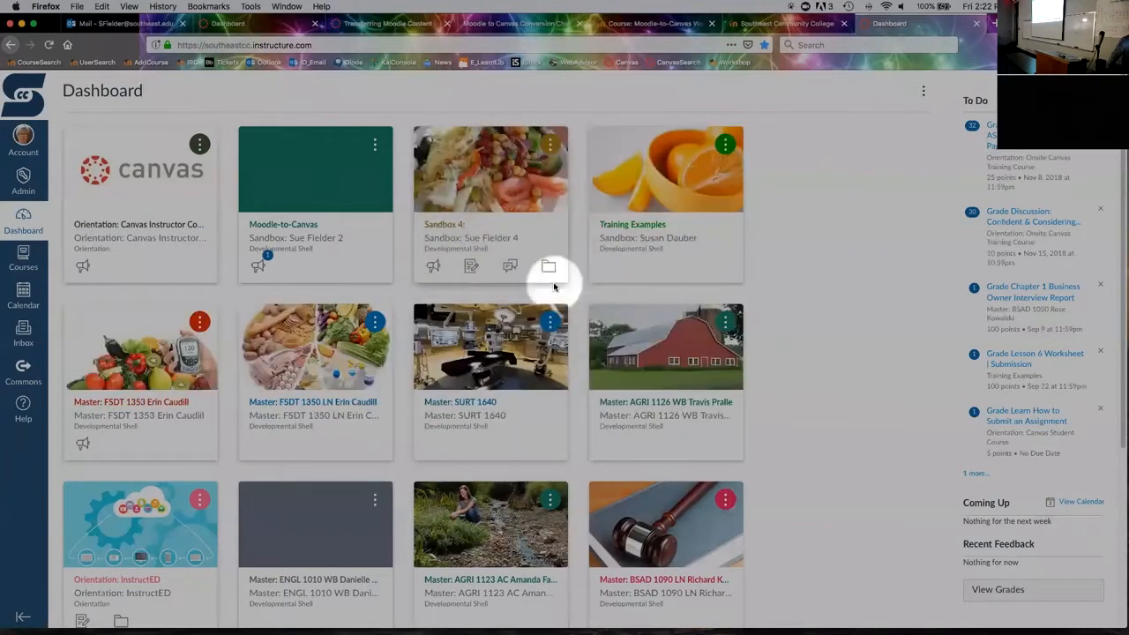
drag(661, 189, 558, 227)
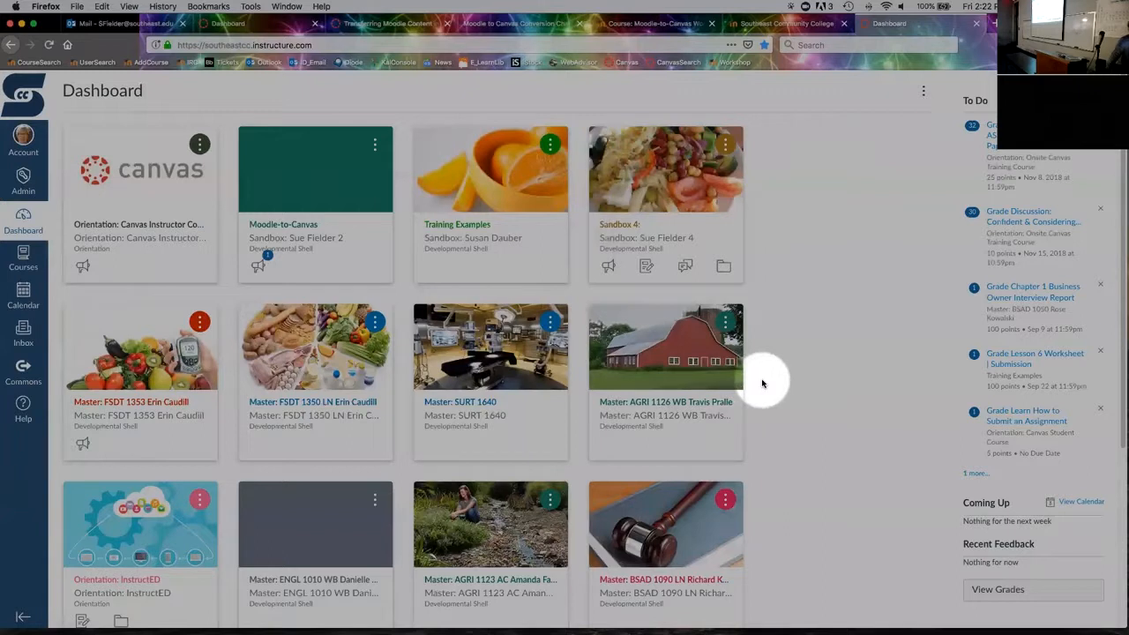
- Look through the remaining dashboard cards, and open the full list of all courses to browse it
scroll(763, 383, down, 5)
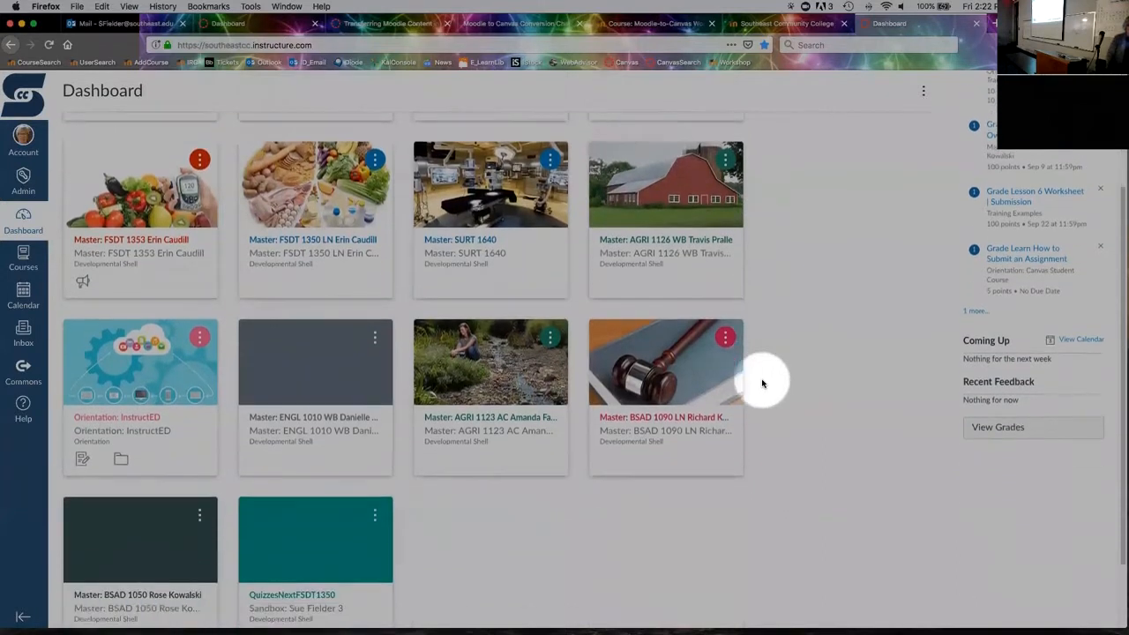
scroll(763, 382, down, 1)
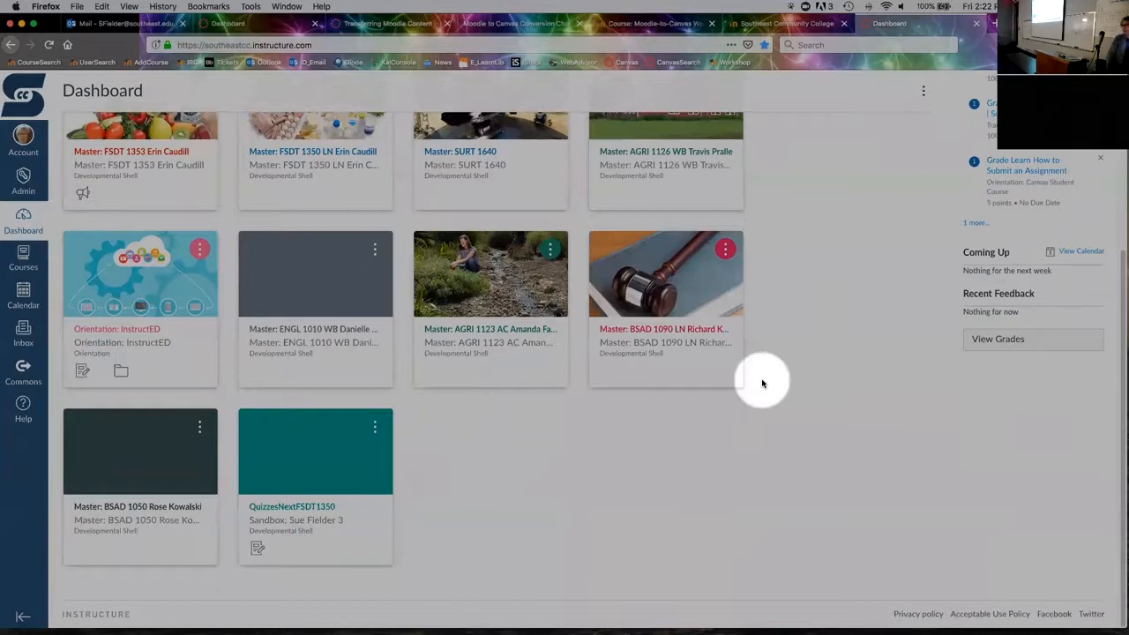
click(24, 256)
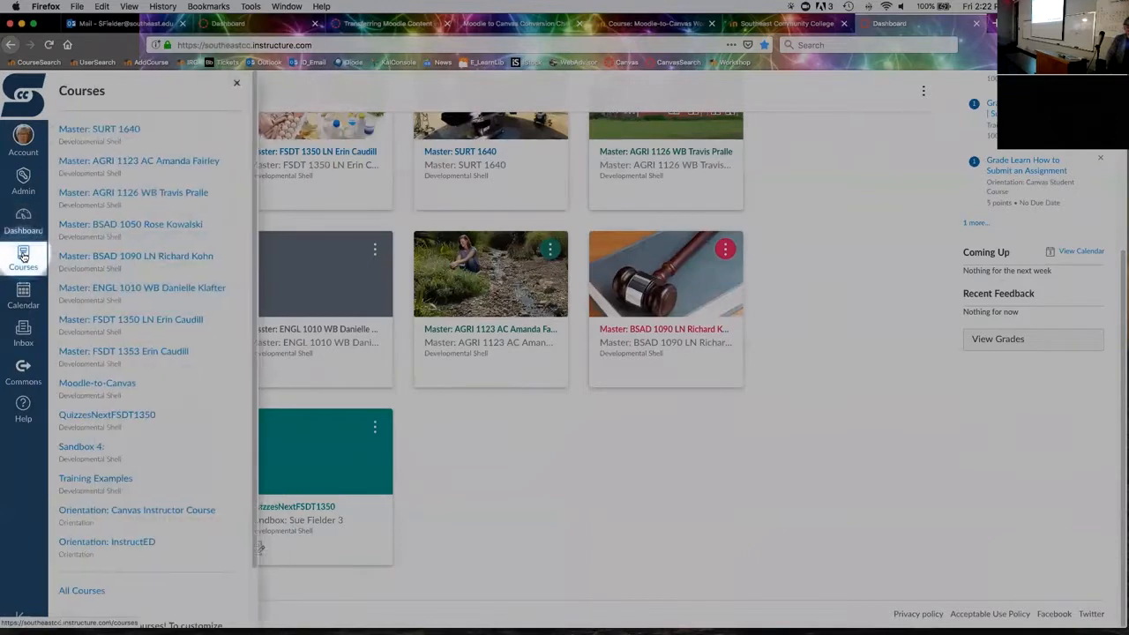
click(85, 591)
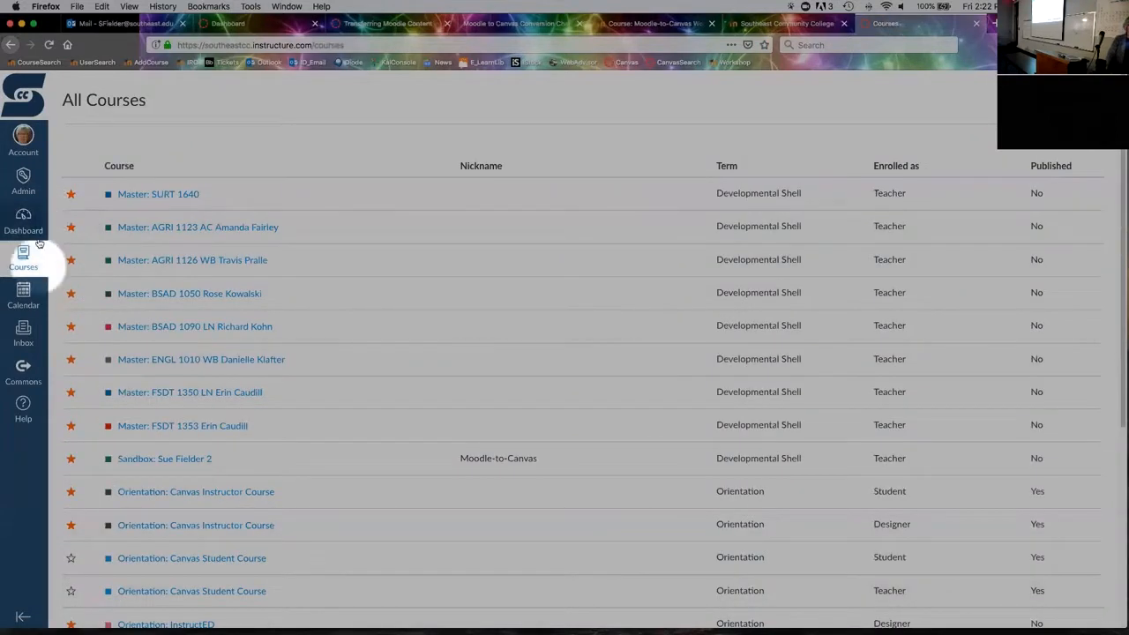
scroll(467, 400, down, 3)
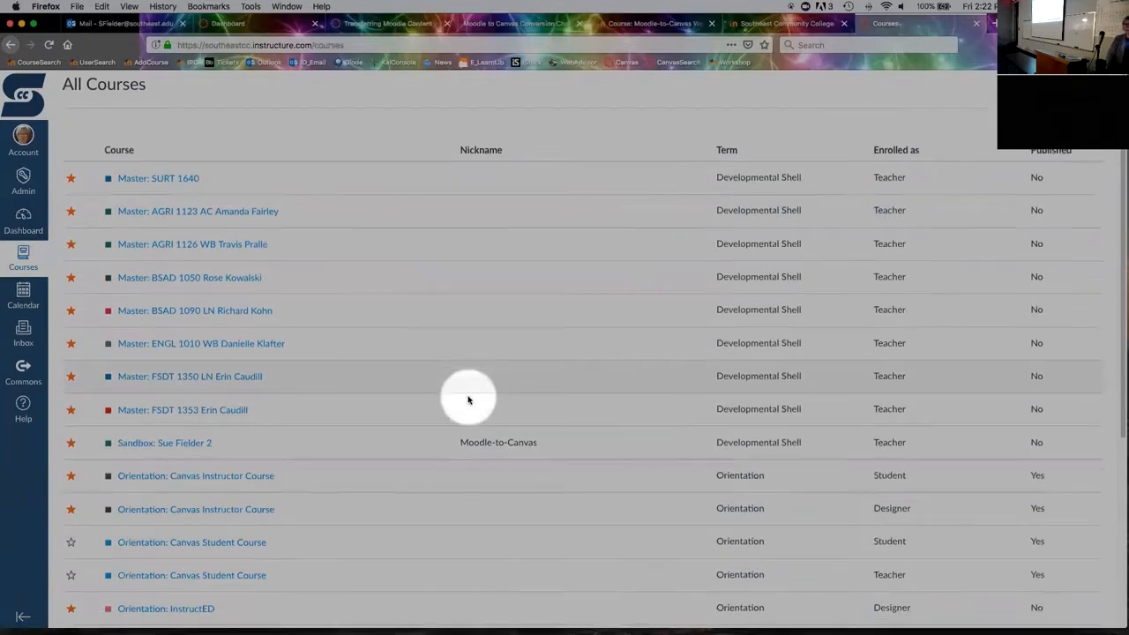
- Browse the full course list with past and future enrollments, and return to the dashboard to look over its cards
scroll(468, 400, down, 4)
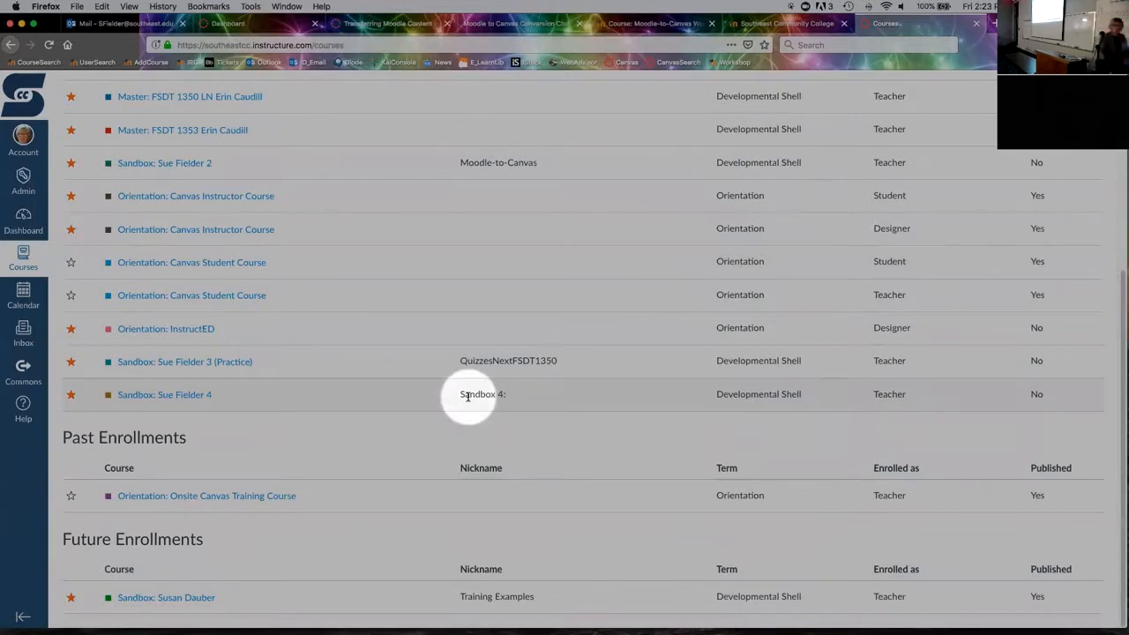
scroll(469, 396, up, 4)
click(23, 220)
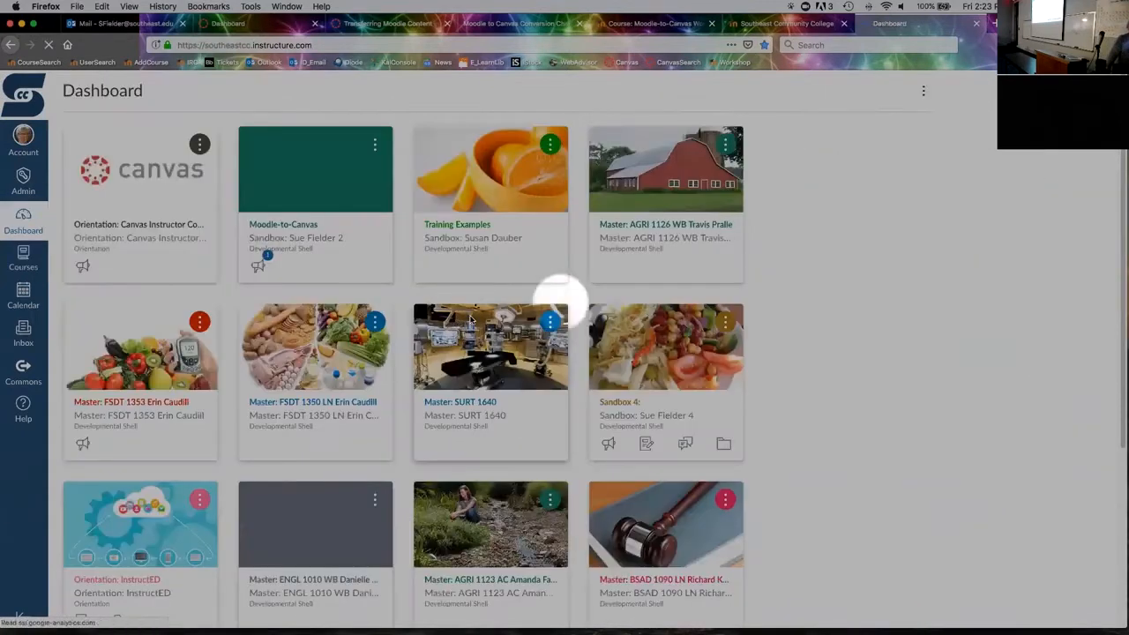
scroll(819, 322, down, 5)
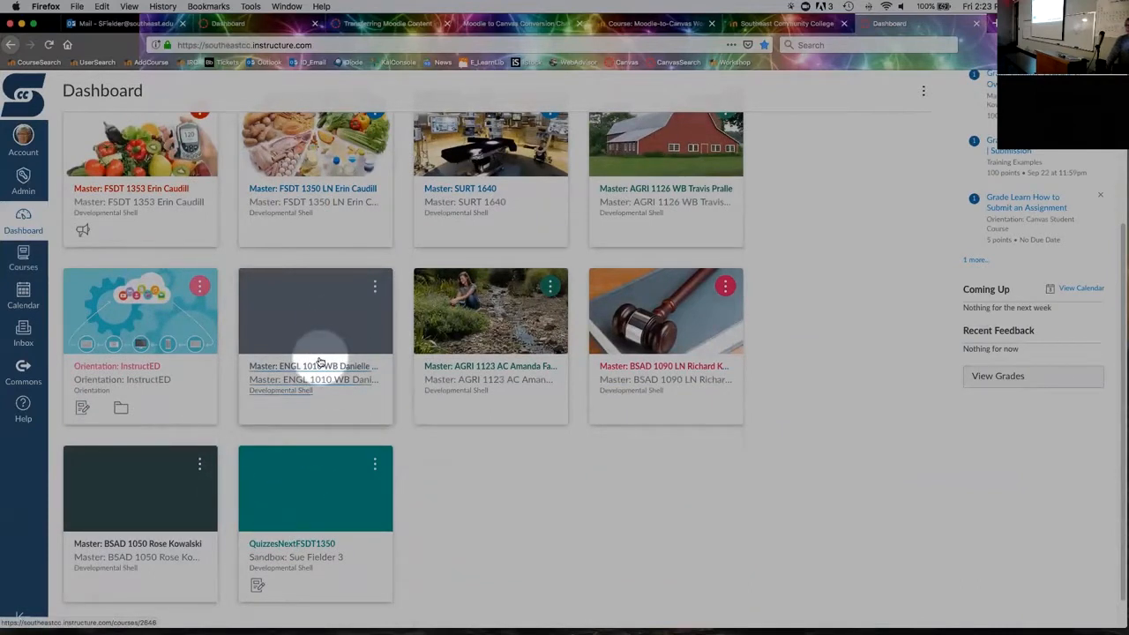
scroll(355, 369, up, 2)
scroll(355, 369, up, 1)
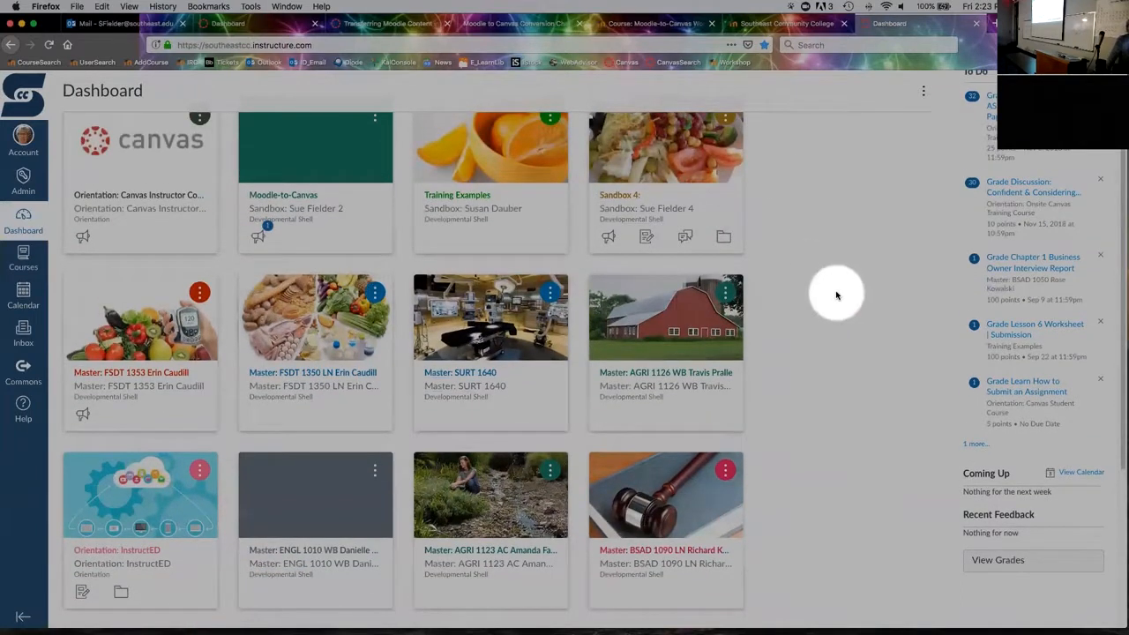
scroll(837, 296, up, 1)
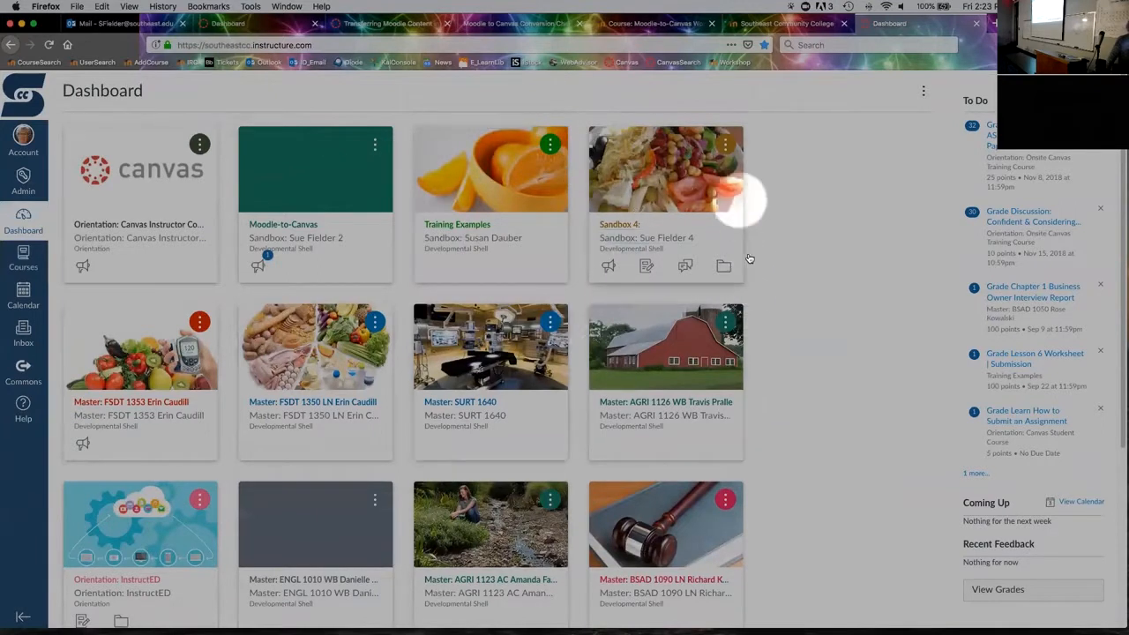
- Inspect the nickname and color options of the Sandbox 4 and Moodle-to-Canvas cards, closing them without changes
click(724, 144)
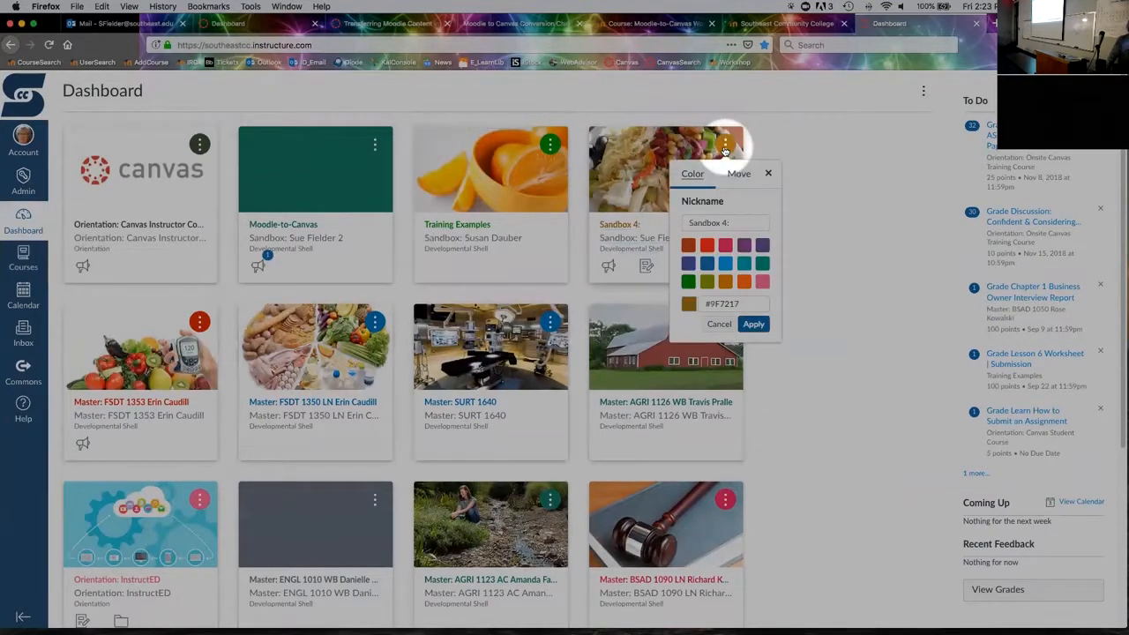
click(835, 160)
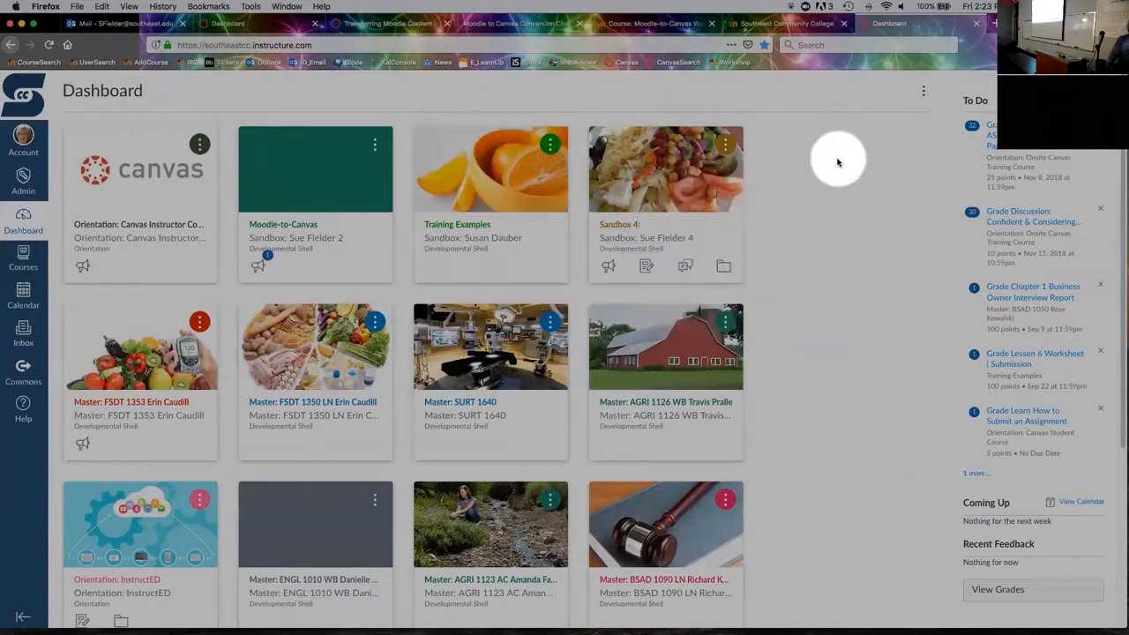
scroll(837, 207, down, 1)
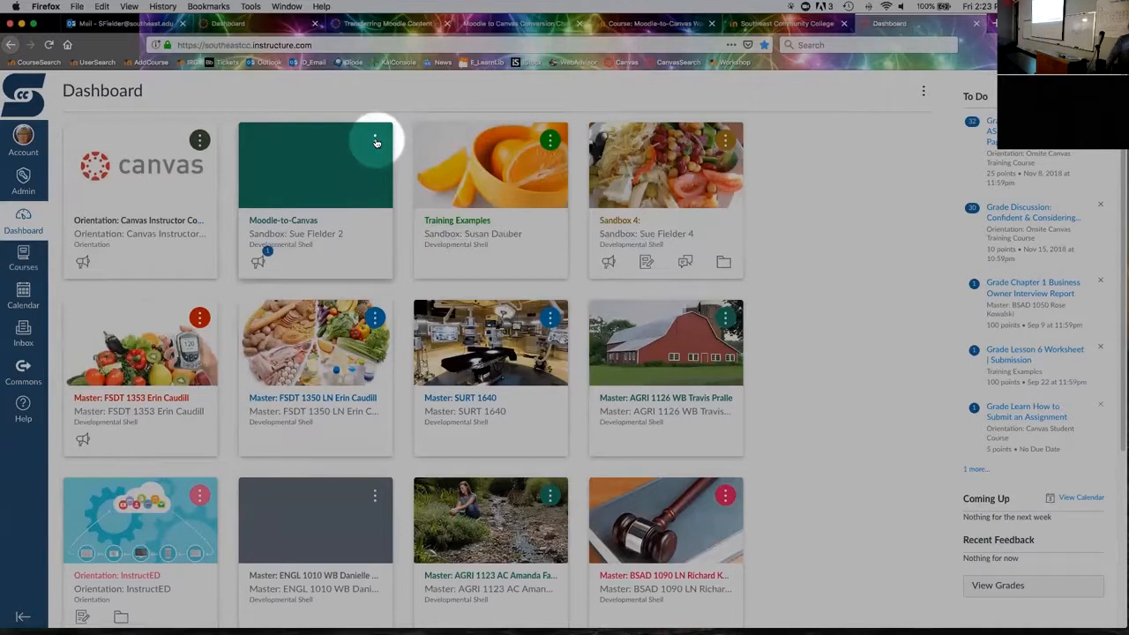
click(376, 143)
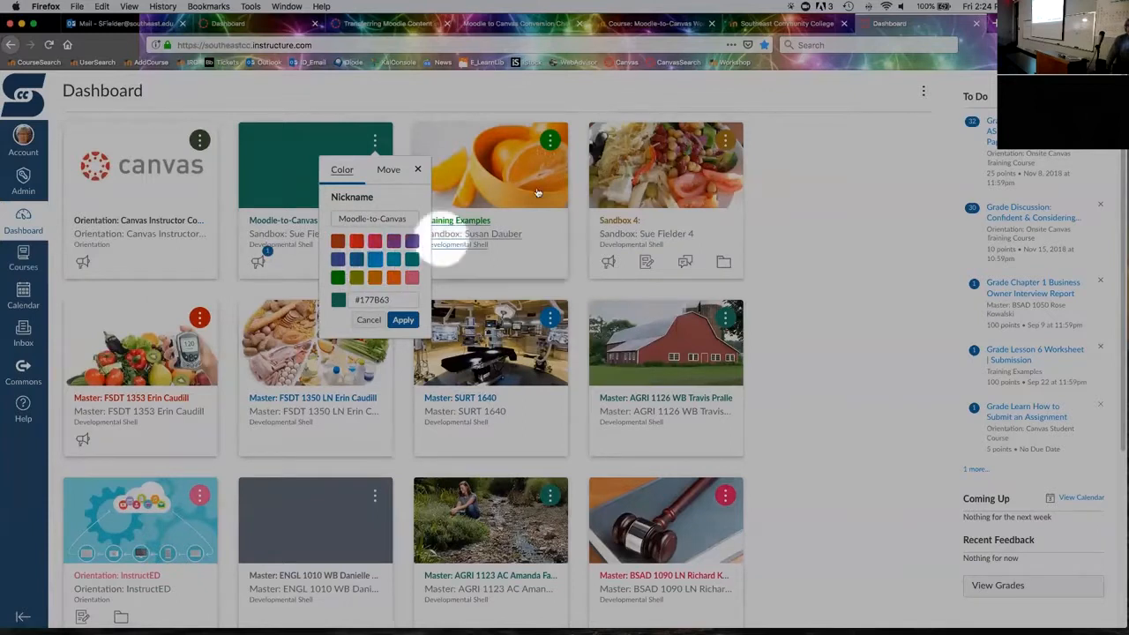
click(838, 198)
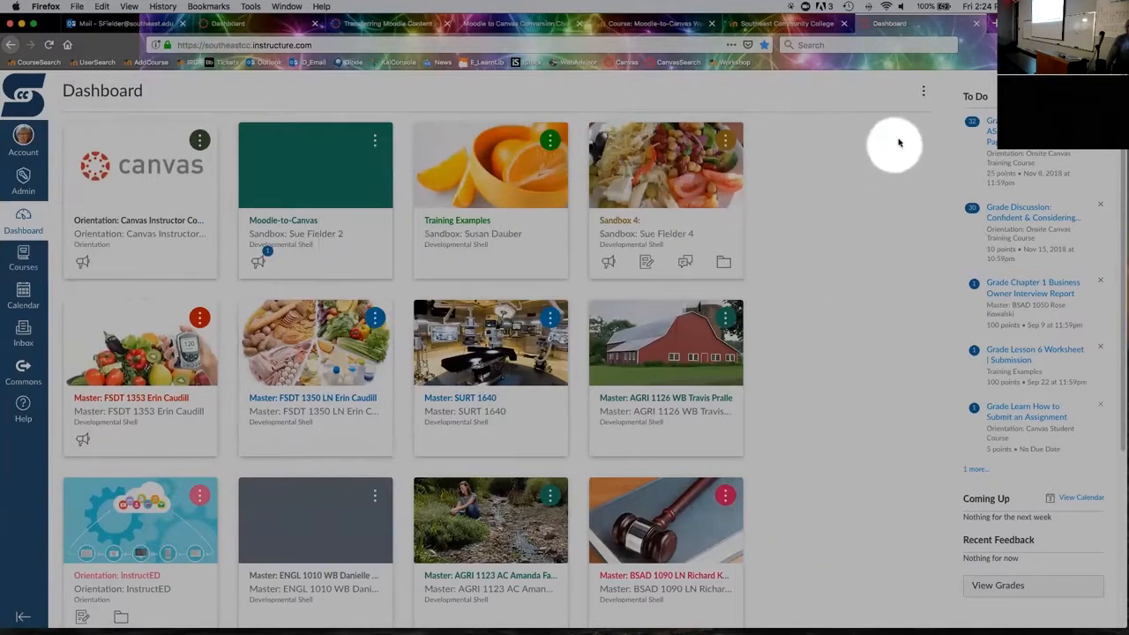
- Turn on the dashboard's Color Overlay to view the tinted cards, and turn it off again
click(923, 94)
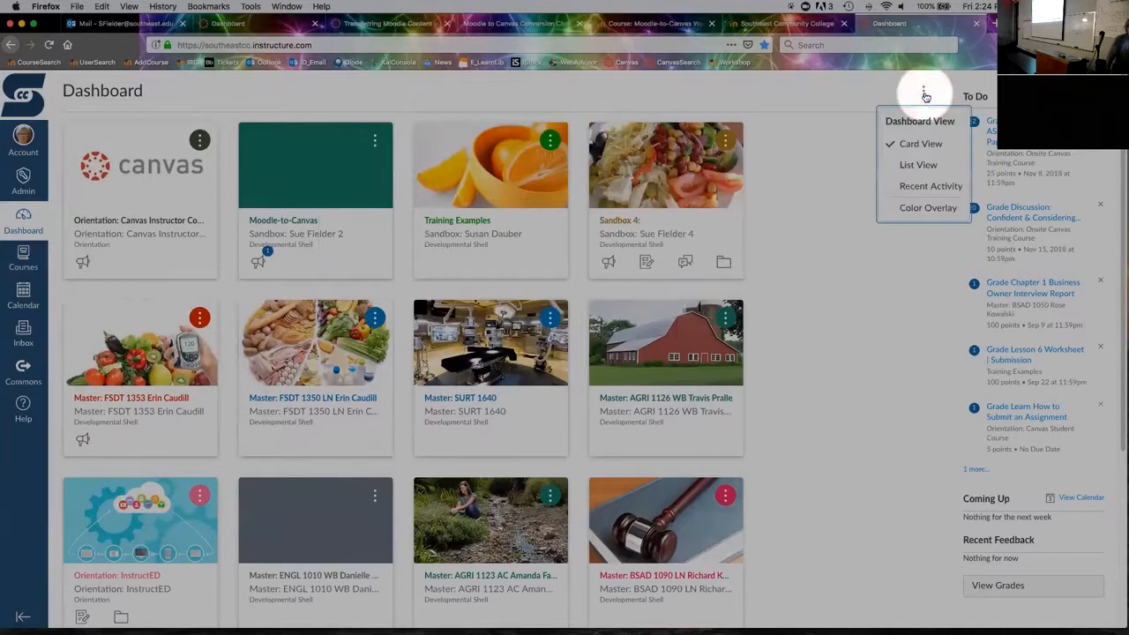
click(914, 210)
scroll(887, 232, down, 3)
scroll(887, 232, up, 3)
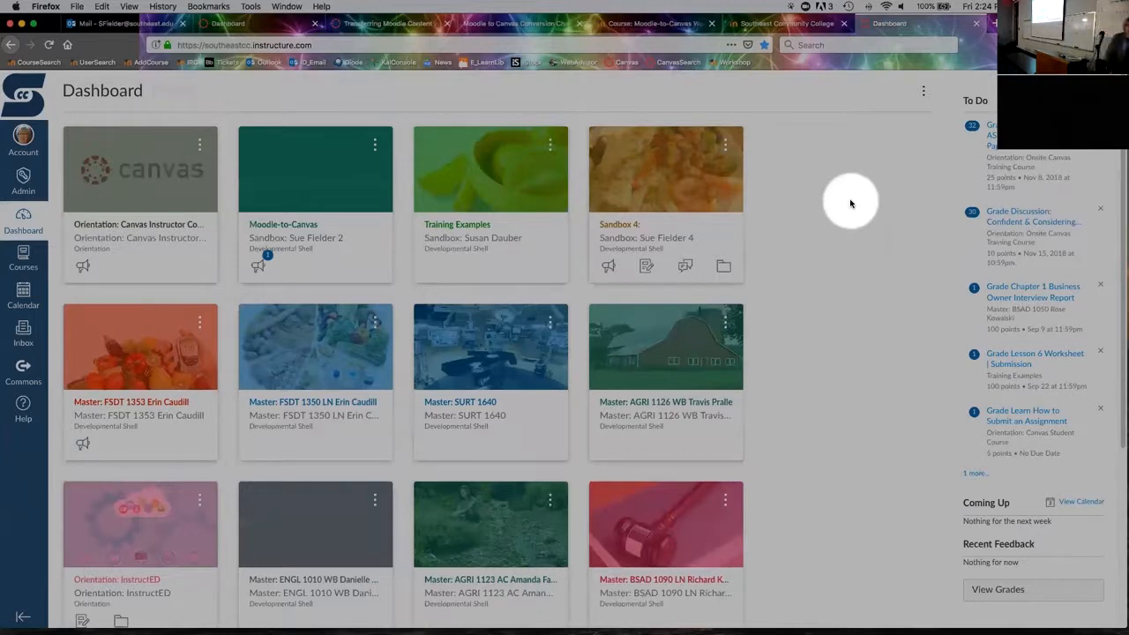
click(924, 97)
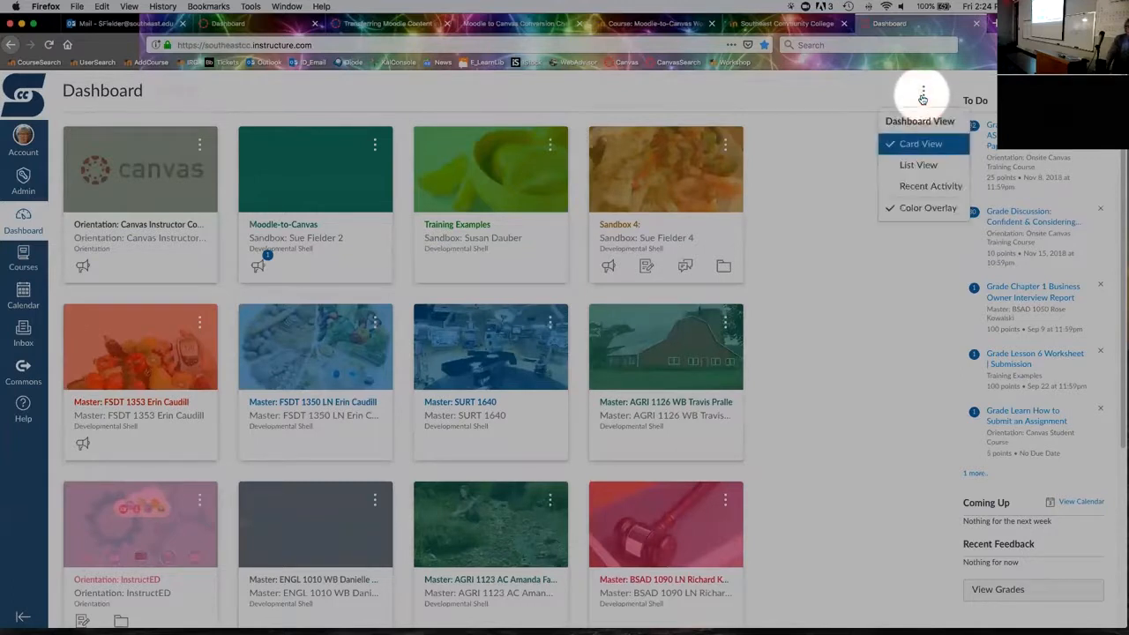
click(902, 208)
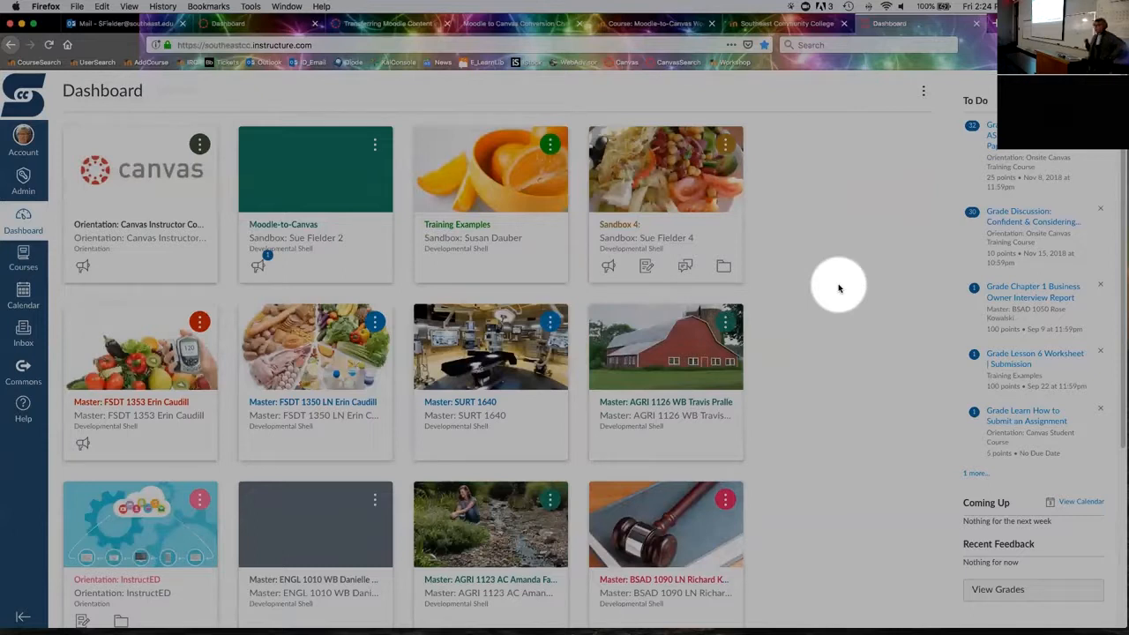
- In the Moodle-to-Canvas course settings, set the course image to Sandbox.jpg from the AdjunctTraining folder on the Desktop
click(287, 224)
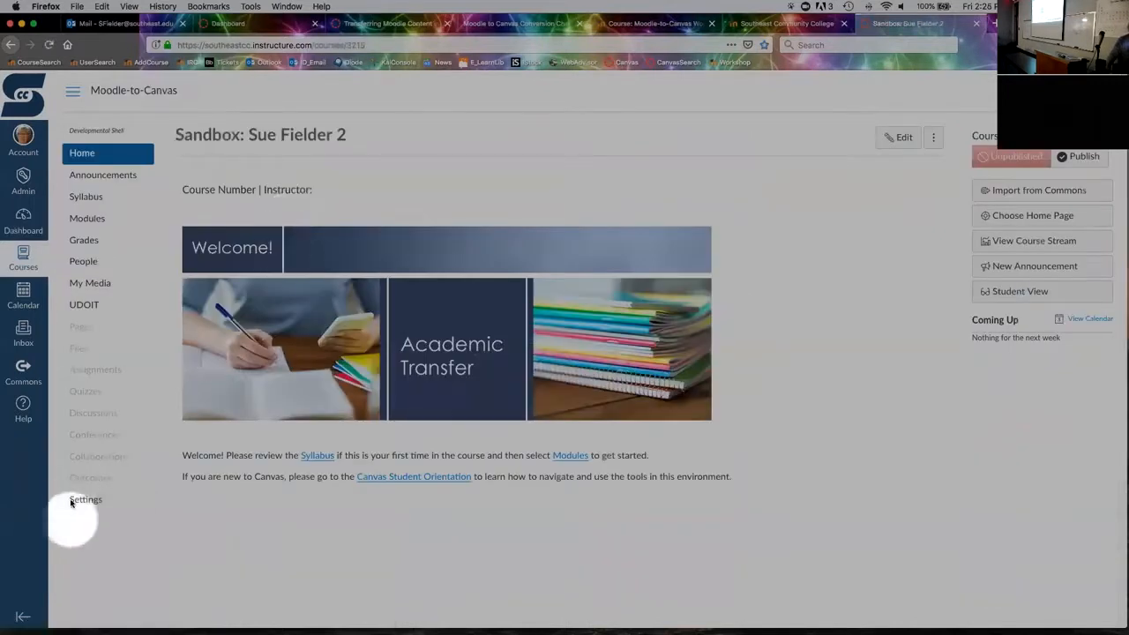
click(87, 503)
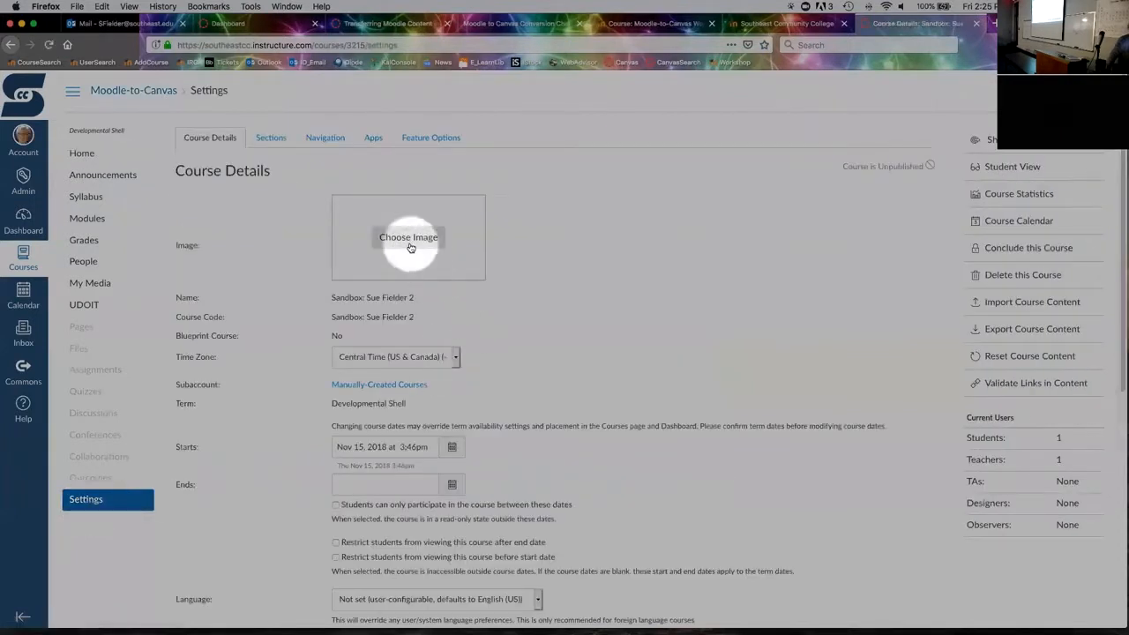
click(410, 245)
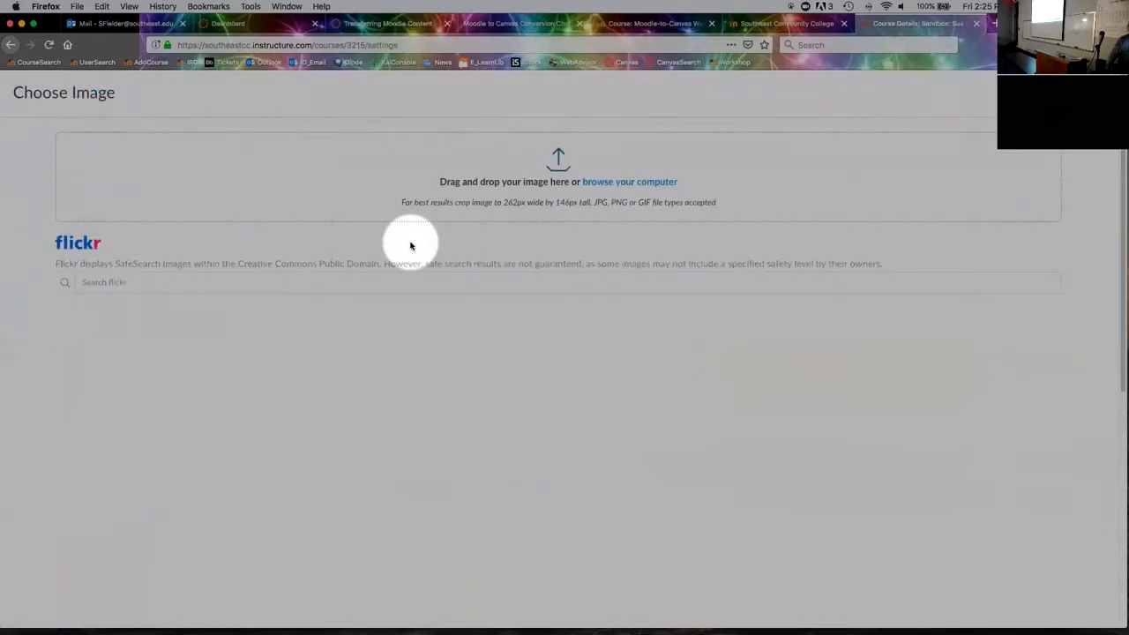
click(637, 184)
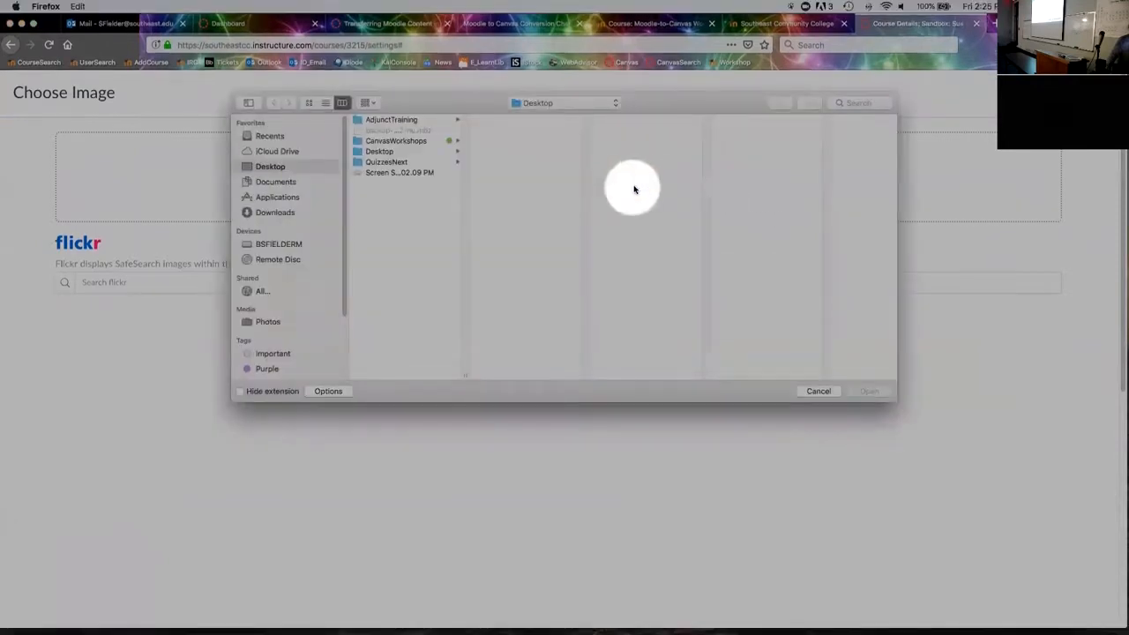
click(386, 119)
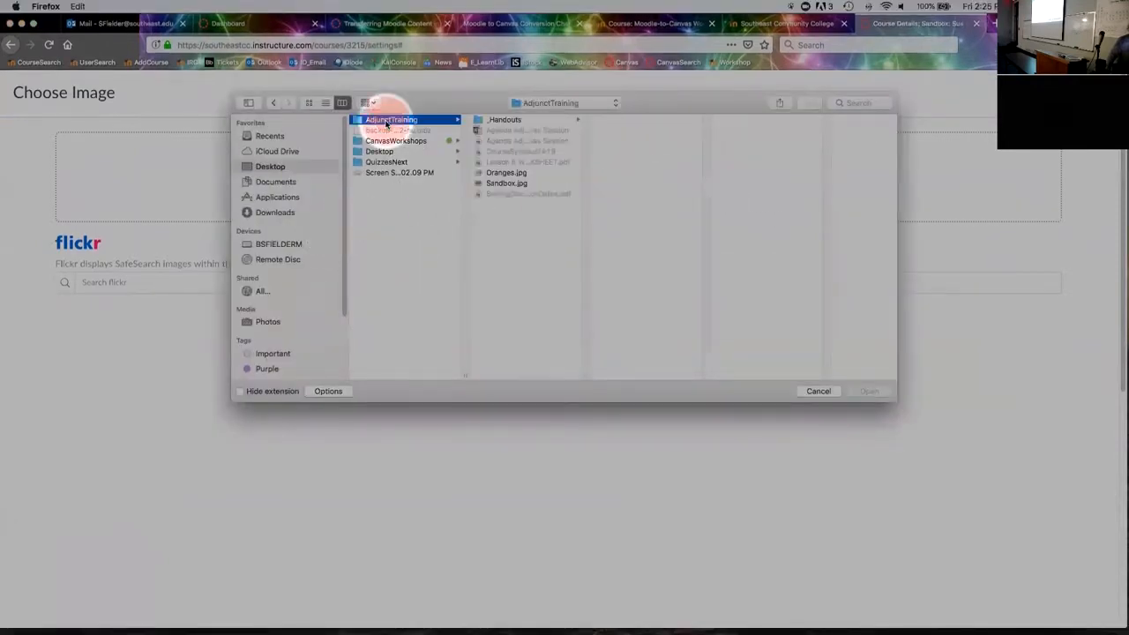
click(501, 183)
click(866, 391)
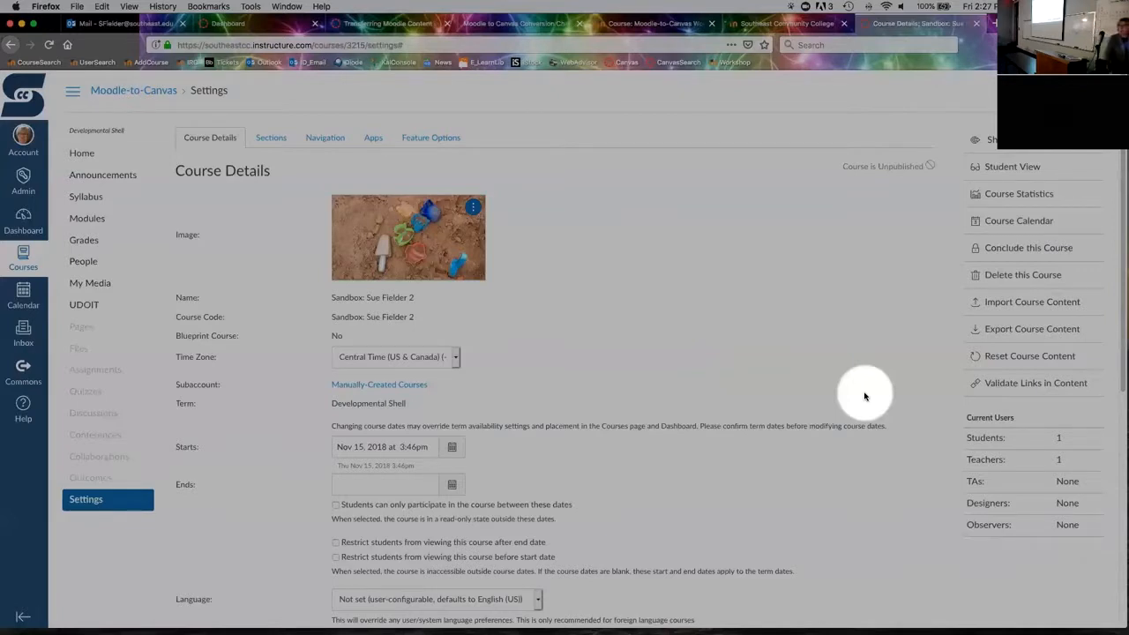
- Review the Course Details settings from the course image down to the description and update option
scroll(790, 403, down, 9)
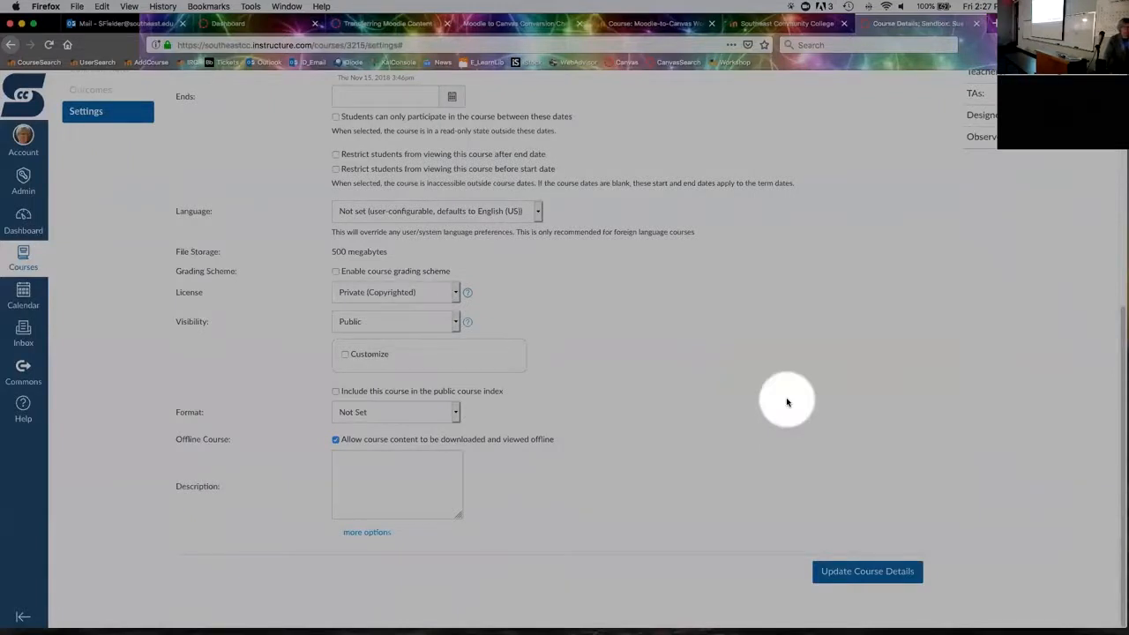
scroll(772, 450, up, 4)
scroll(765, 433, down, 4)
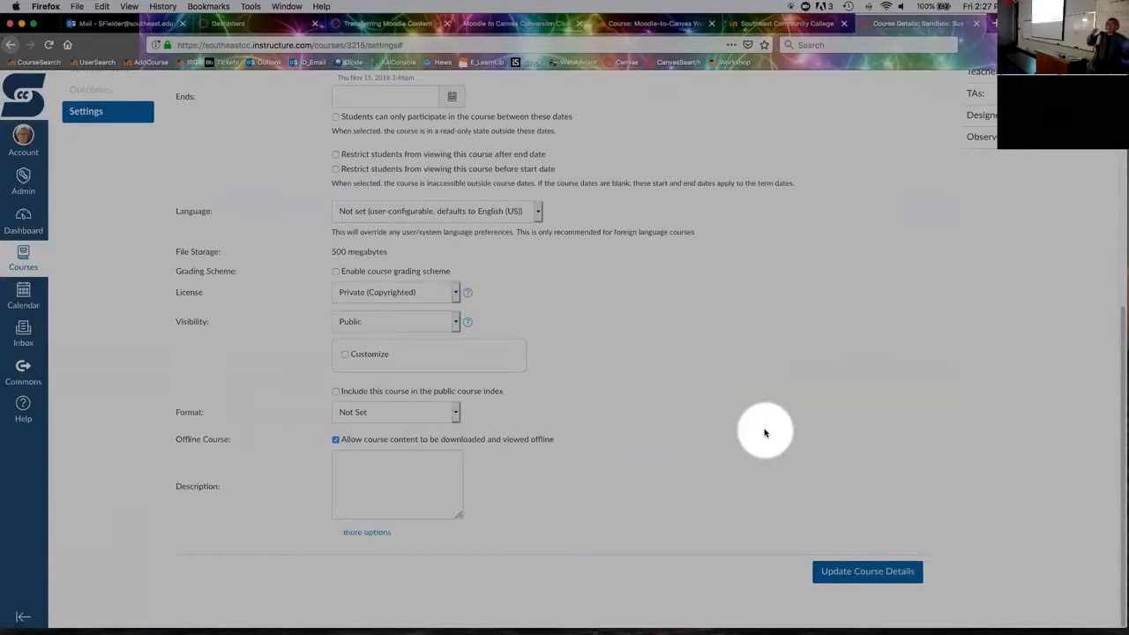
scroll(765, 432, up, 5)
scroll(765, 432, up, 2)
scroll(765, 433, down, 7)
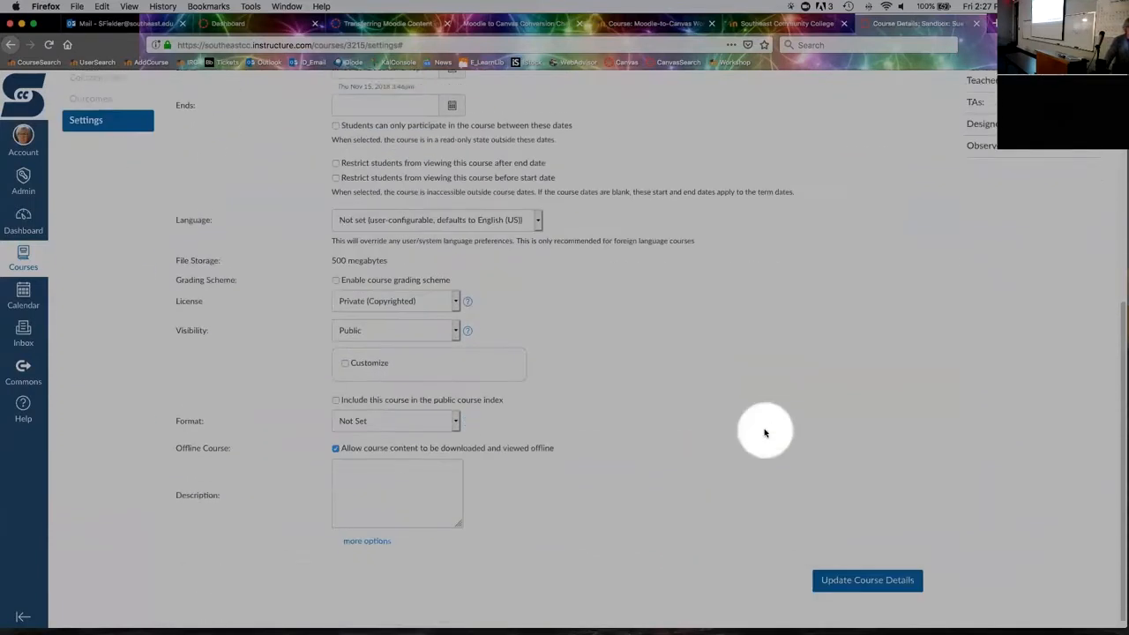
scroll(765, 432, up, 7)
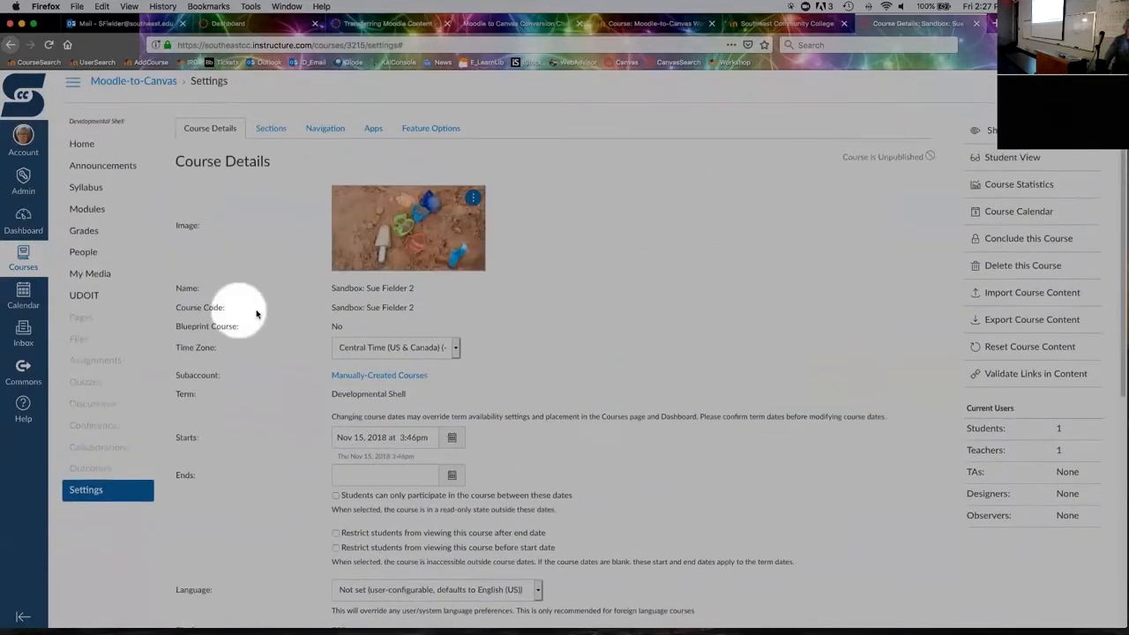
scroll(820, 368, down, 2)
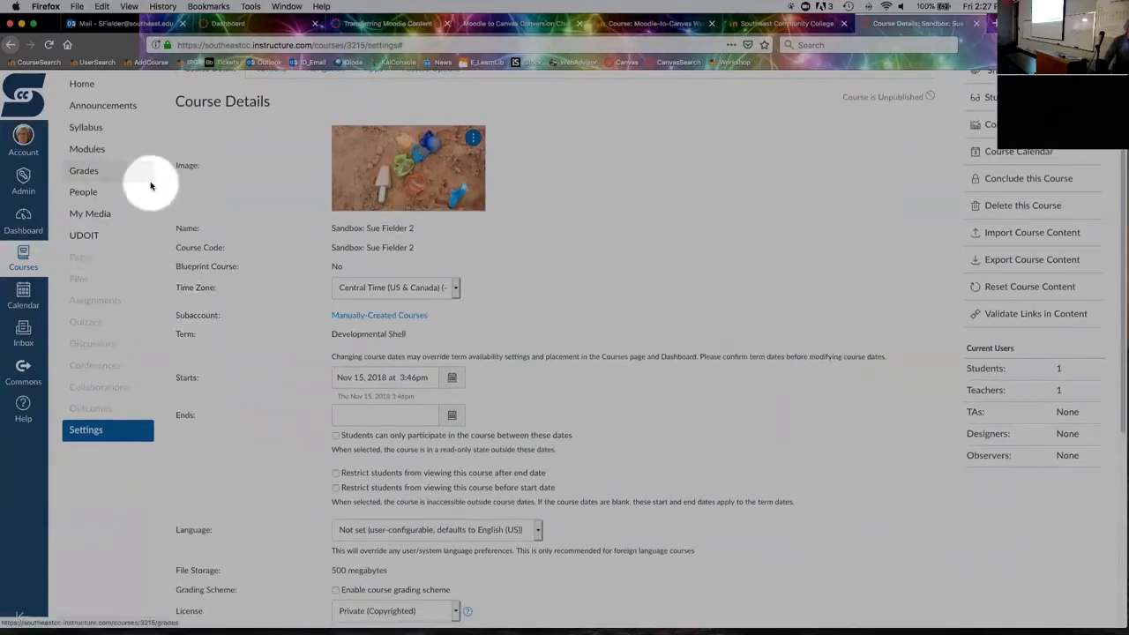
scroll(145, 190, up, 2)
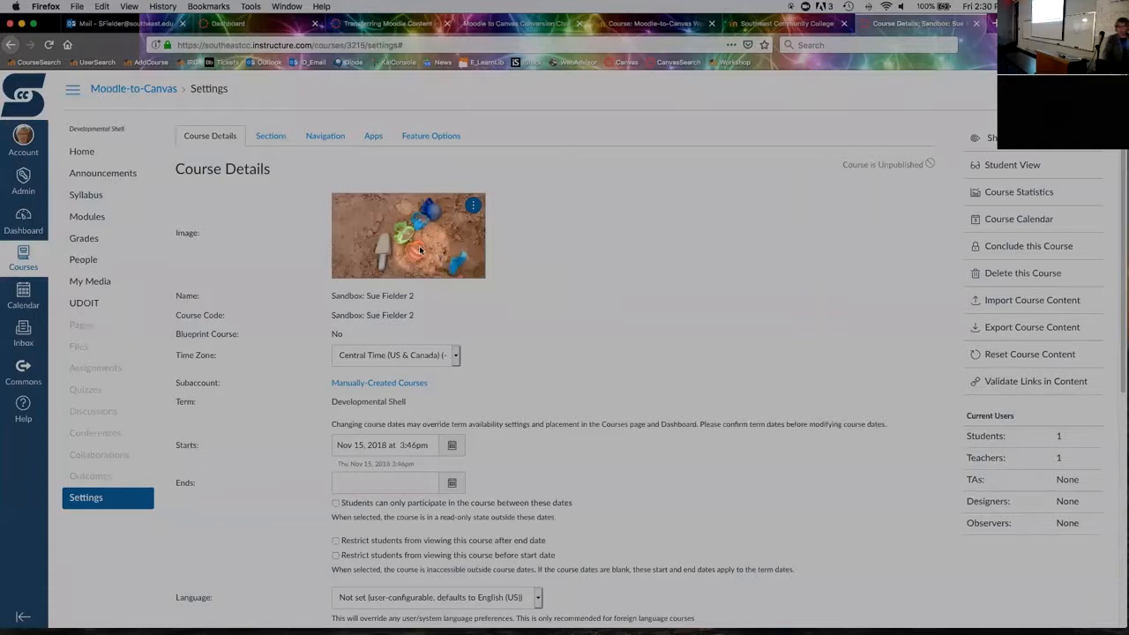
- Enable Zoom in the course navigation settings
click(327, 138)
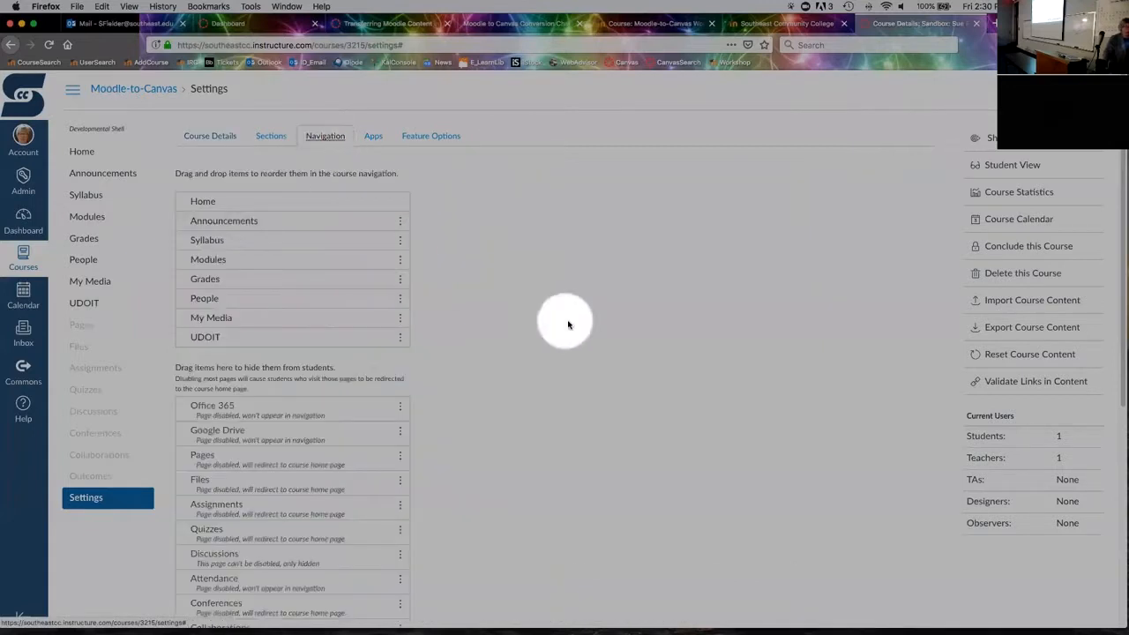
scroll(567, 321, down, 1)
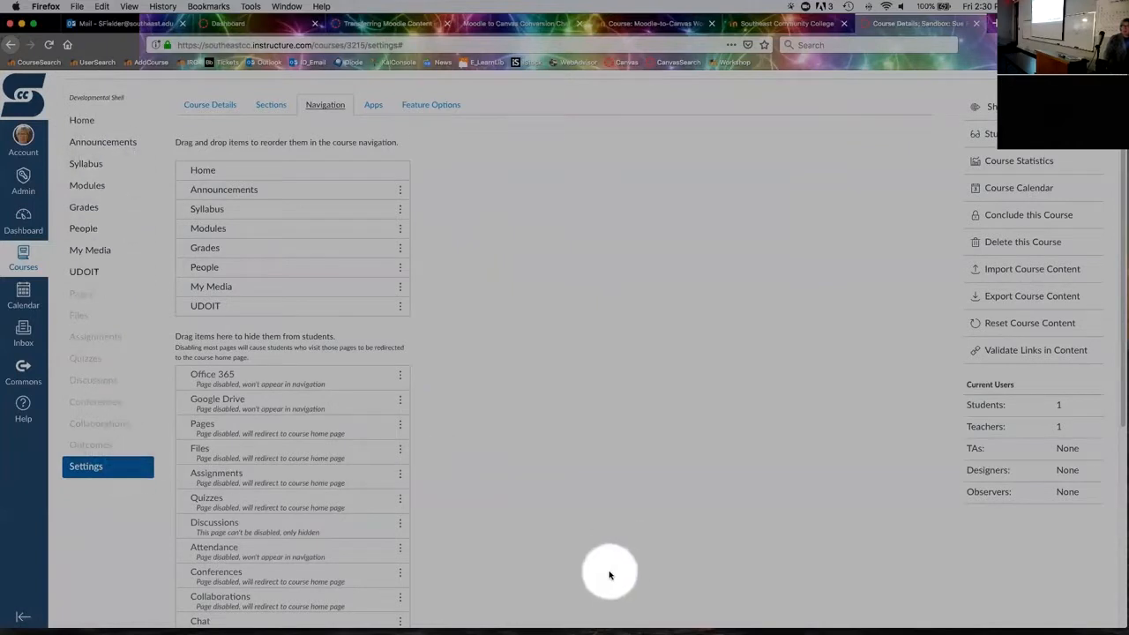
scroll(609, 575, down, 1)
scroll(608, 576, down, 6)
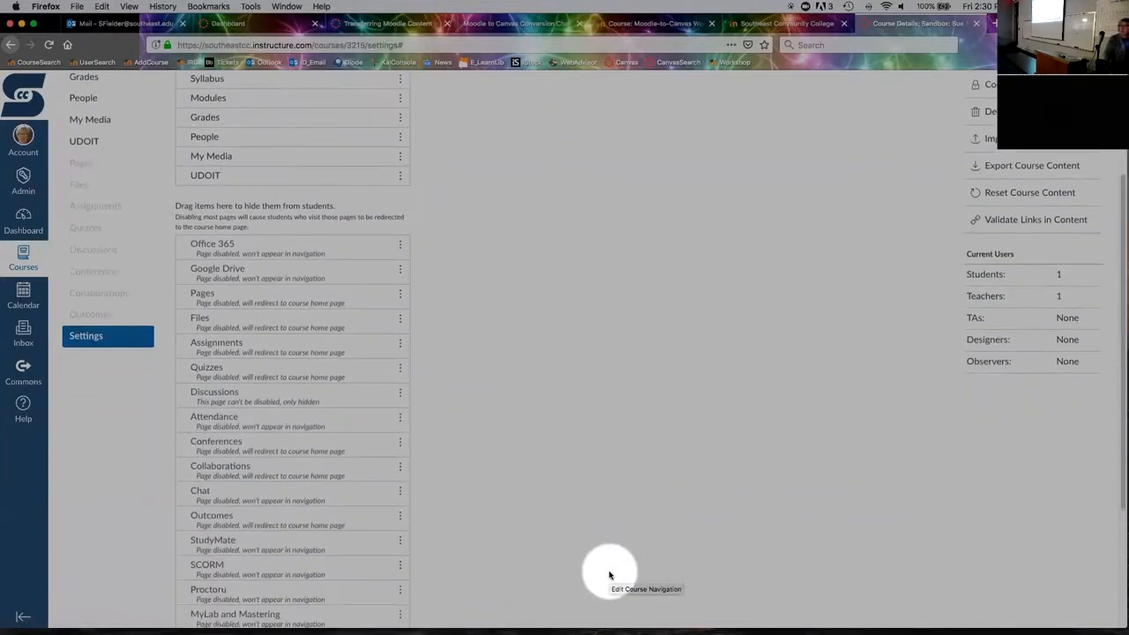
scroll(593, 556, down, 2)
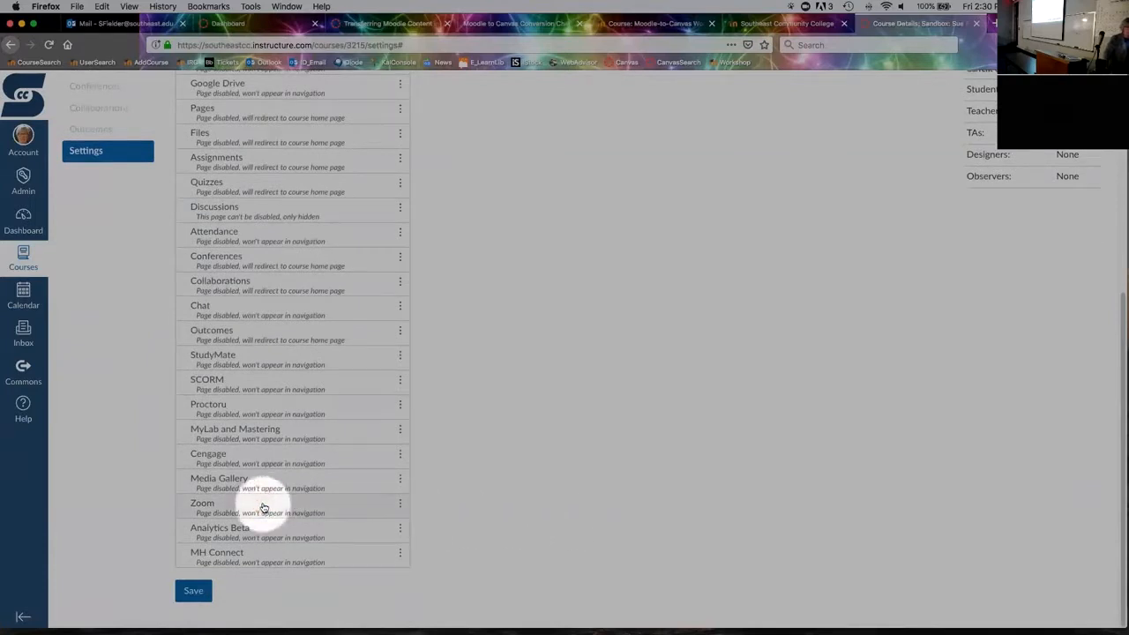
click(402, 506)
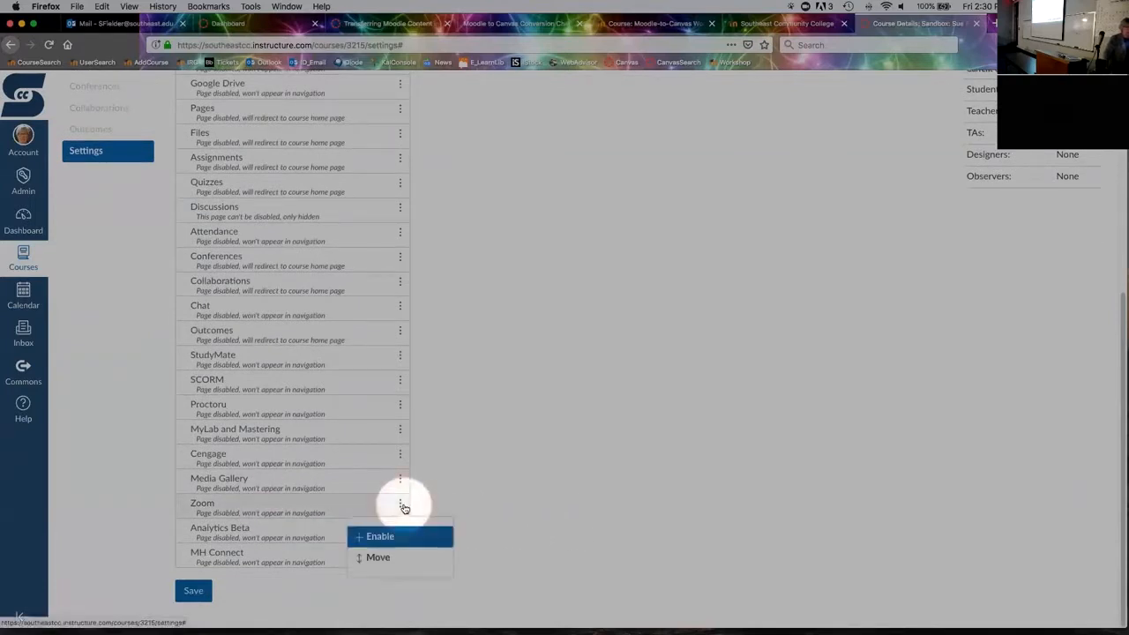
click(377, 537)
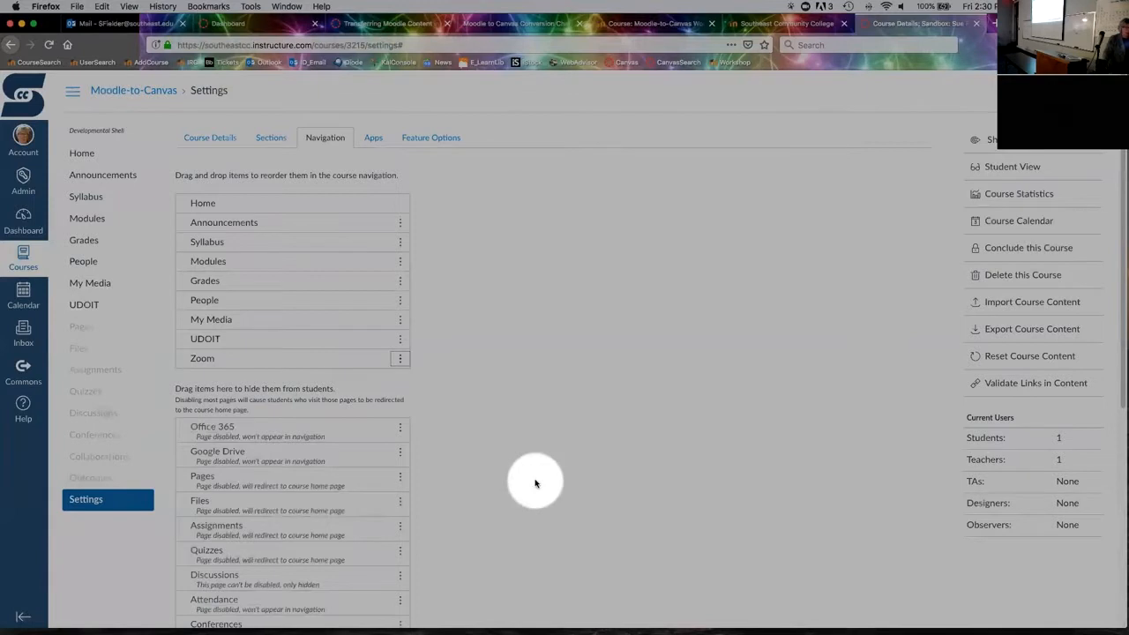
- Enable MyLab and Mastering in the course navigation settings
scroll(534, 483, down, 5)
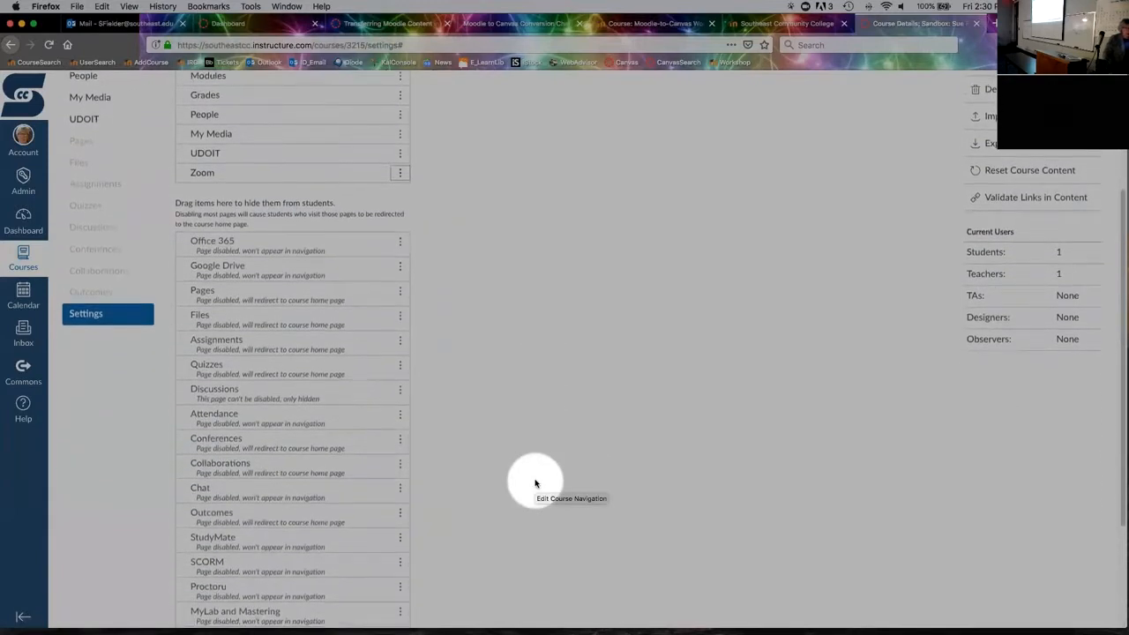
scroll(534, 483, down, 4)
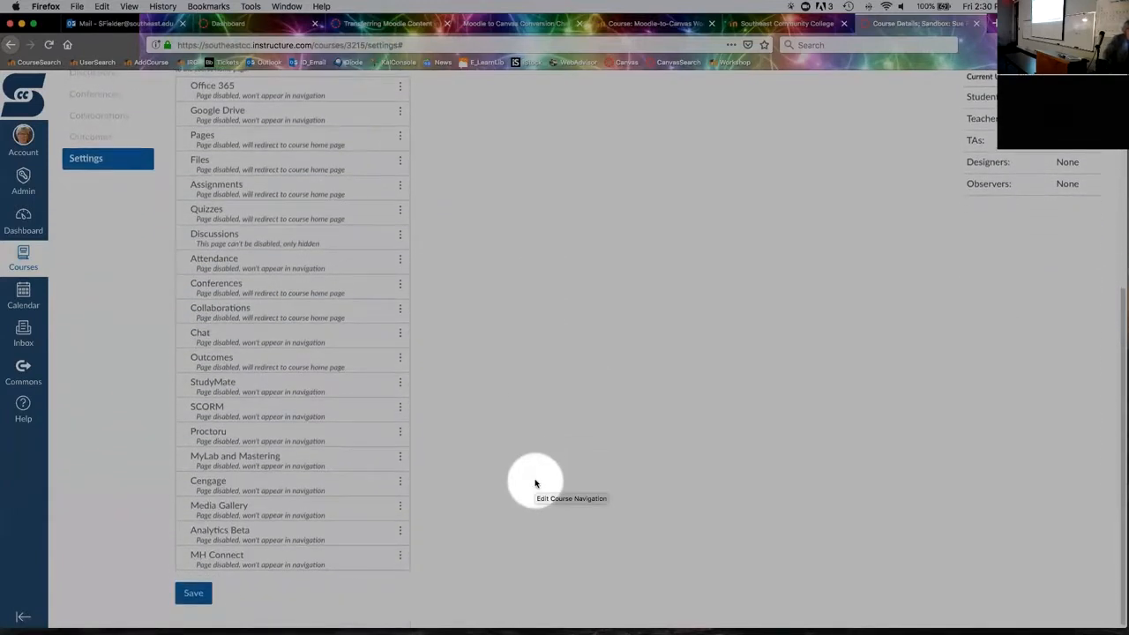
click(400, 461)
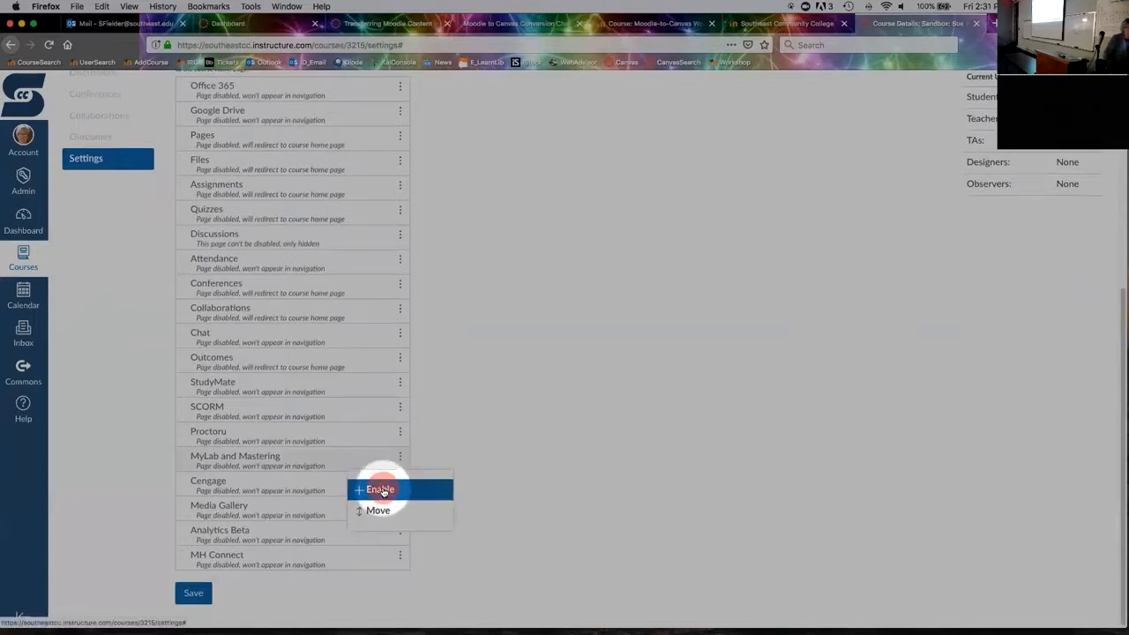
click(382, 491)
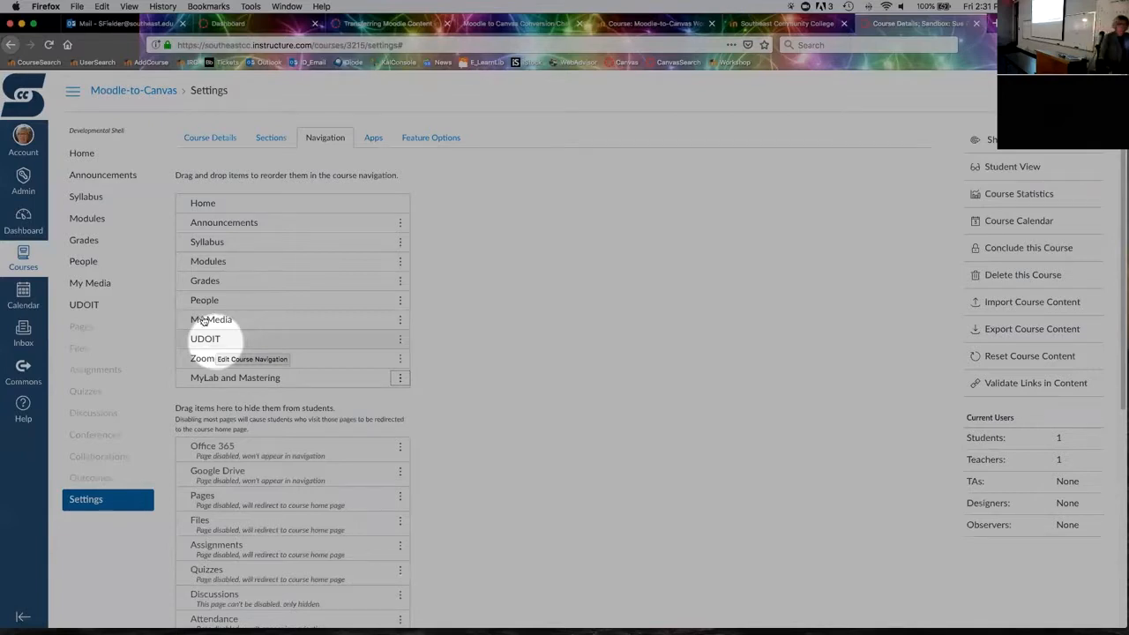
- Check the lists of enabled and hidden course navigation items and save the navigation settings
scroll(506, 436, down, 5)
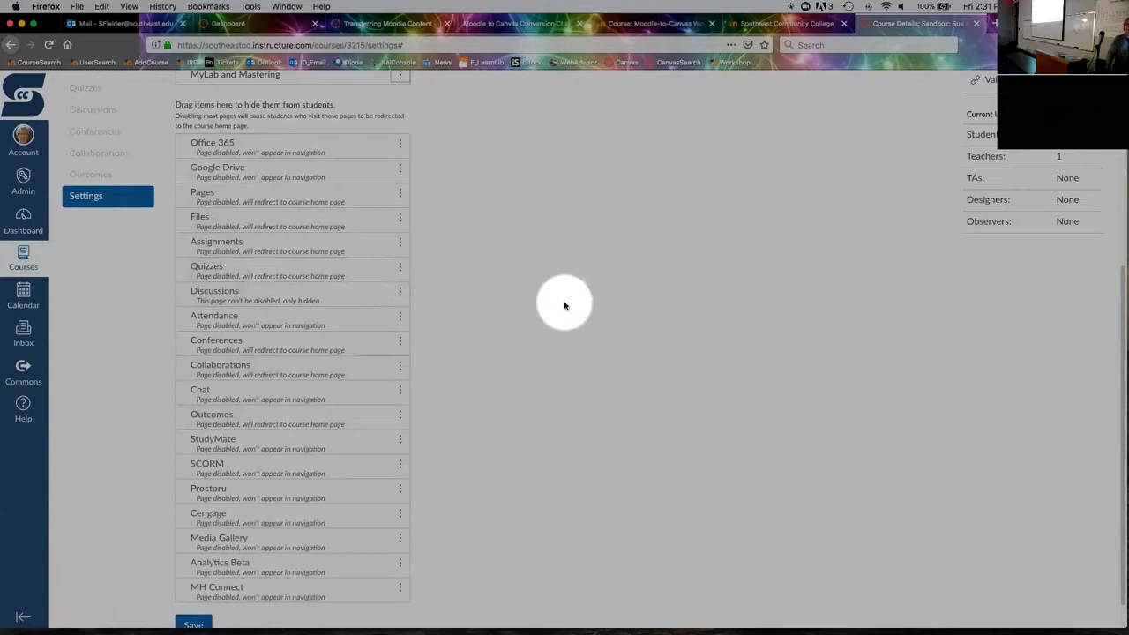
scroll(529, 300, down, 1)
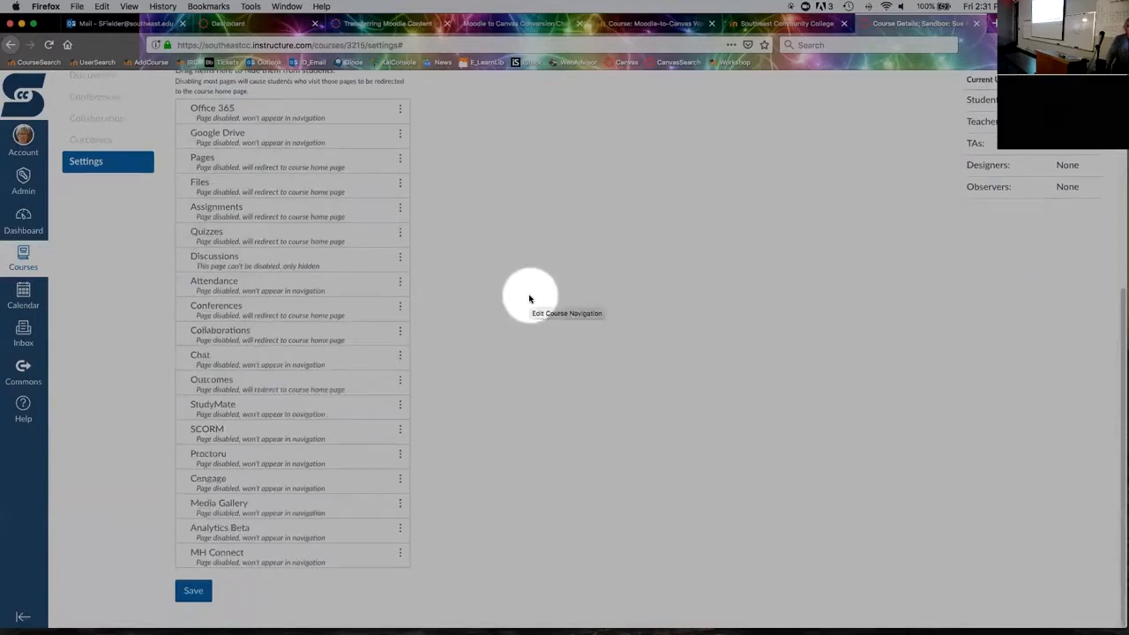
scroll(530, 299, up, 5)
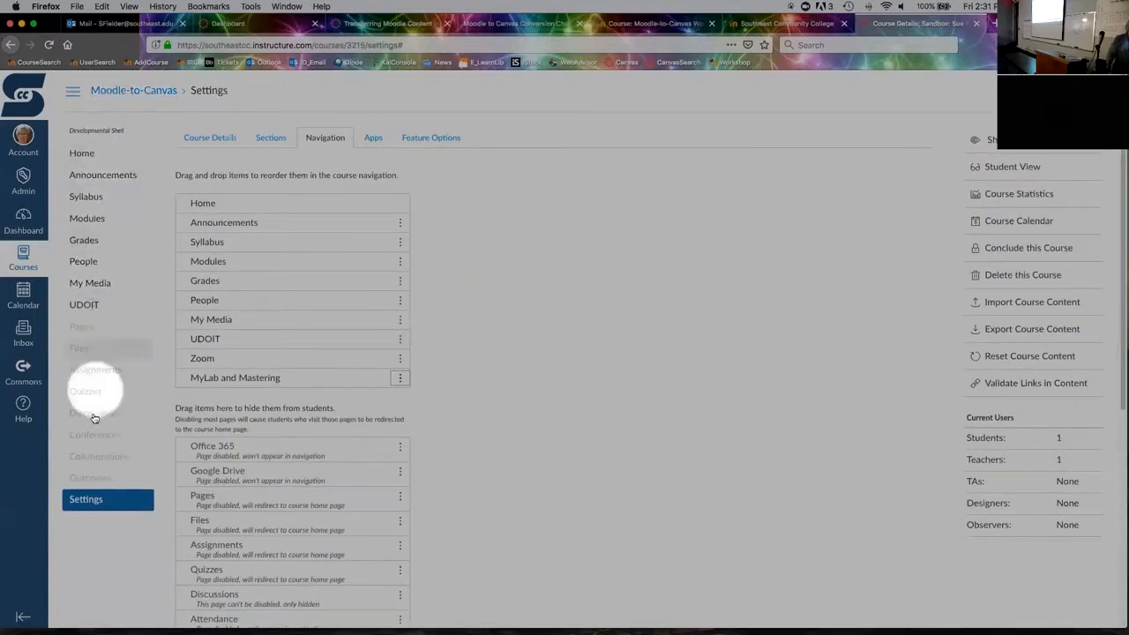
scroll(444, 358, down, 8)
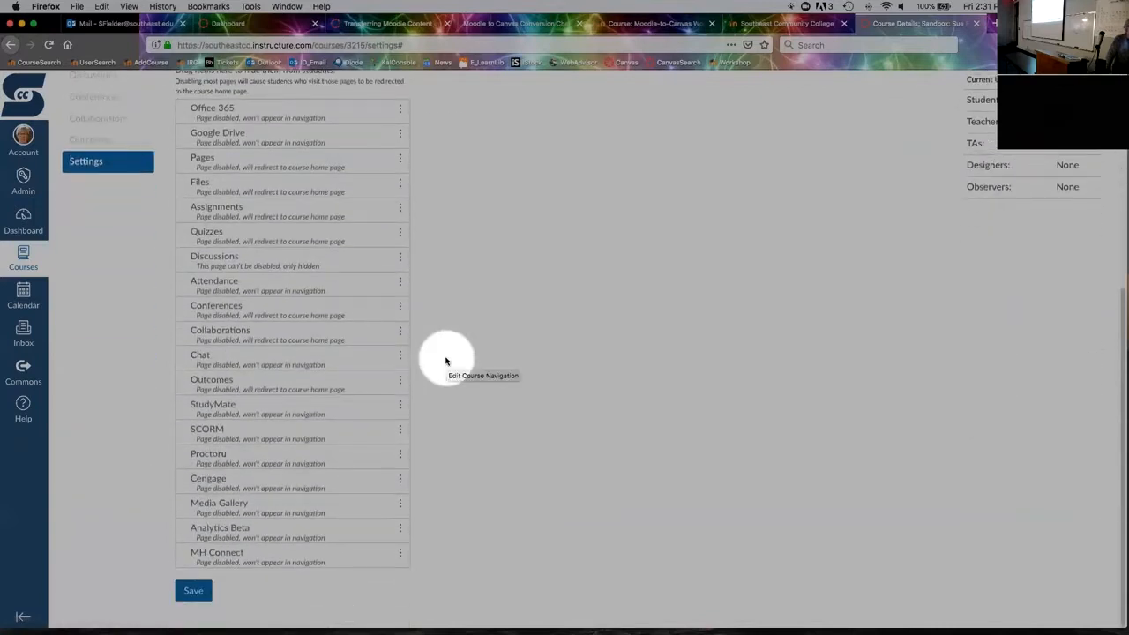
click(194, 591)
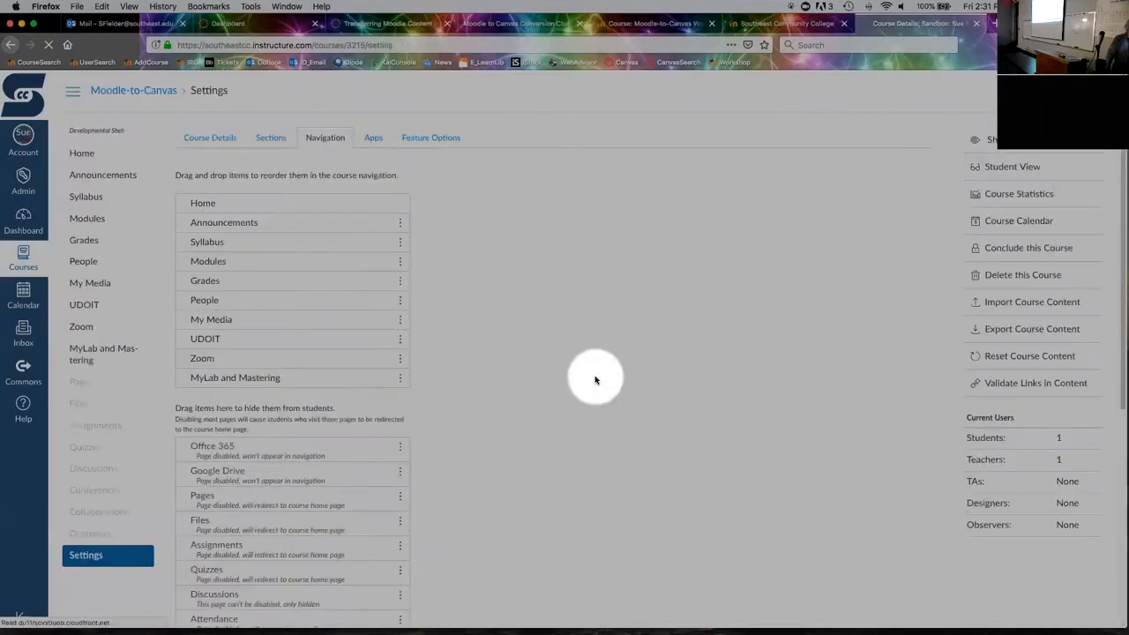
- Preview the Moodle-to-Canvas course in Student View to check its navigation, and leave Student View
scroll(595, 379, down, 4)
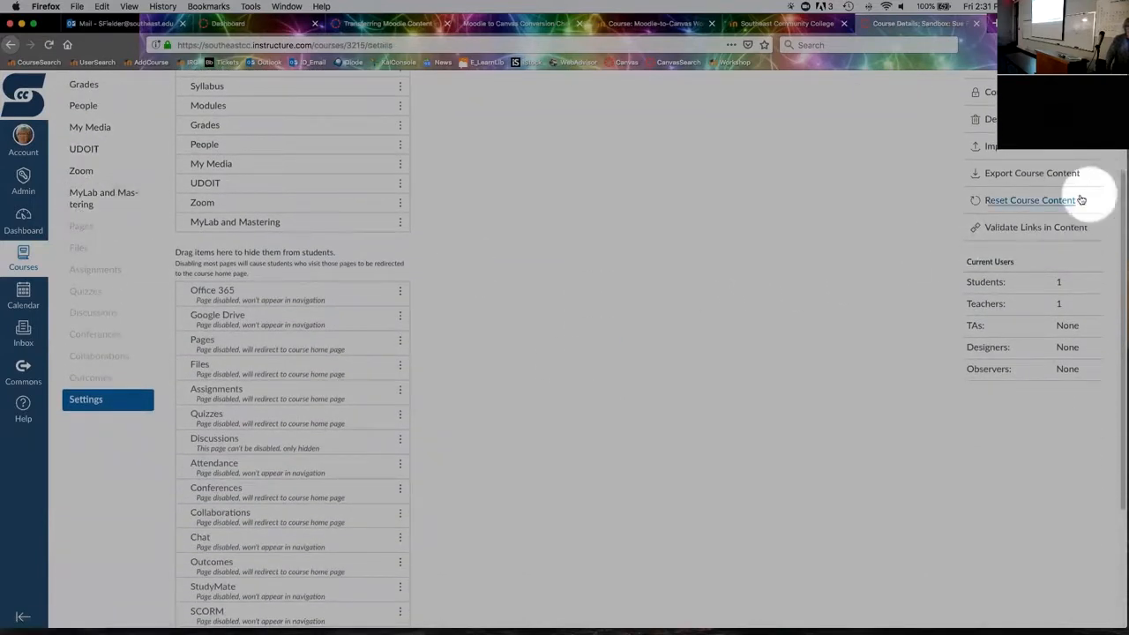
scroll(1067, 184, up, 3)
scroll(993, 159, down, 2)
scroll(980, 133, up, 4)
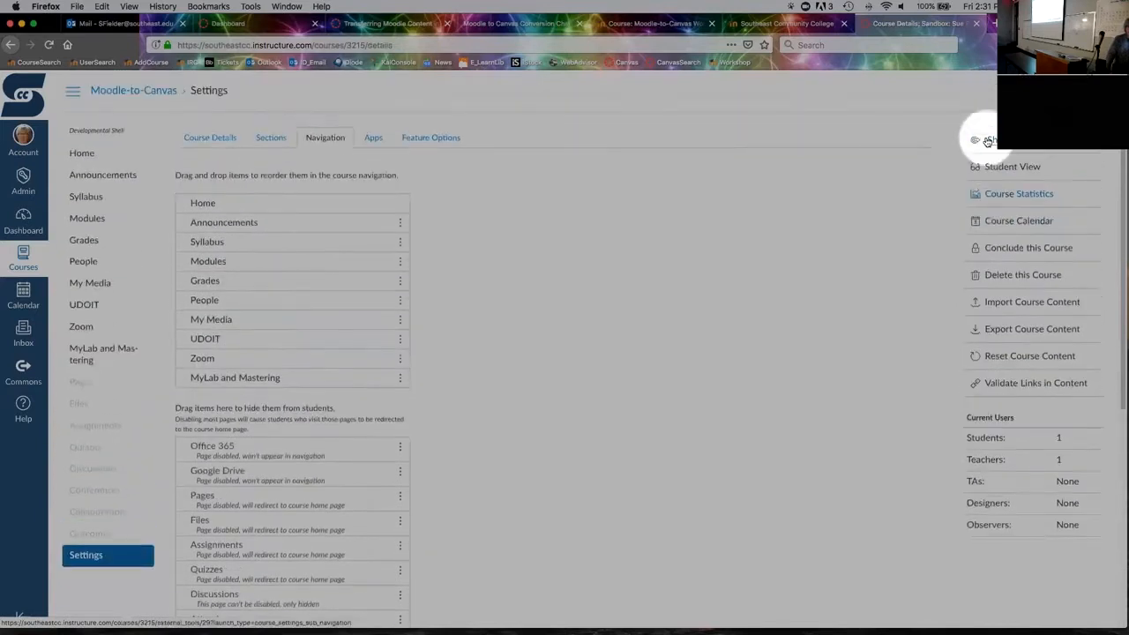
click(1026, 167)
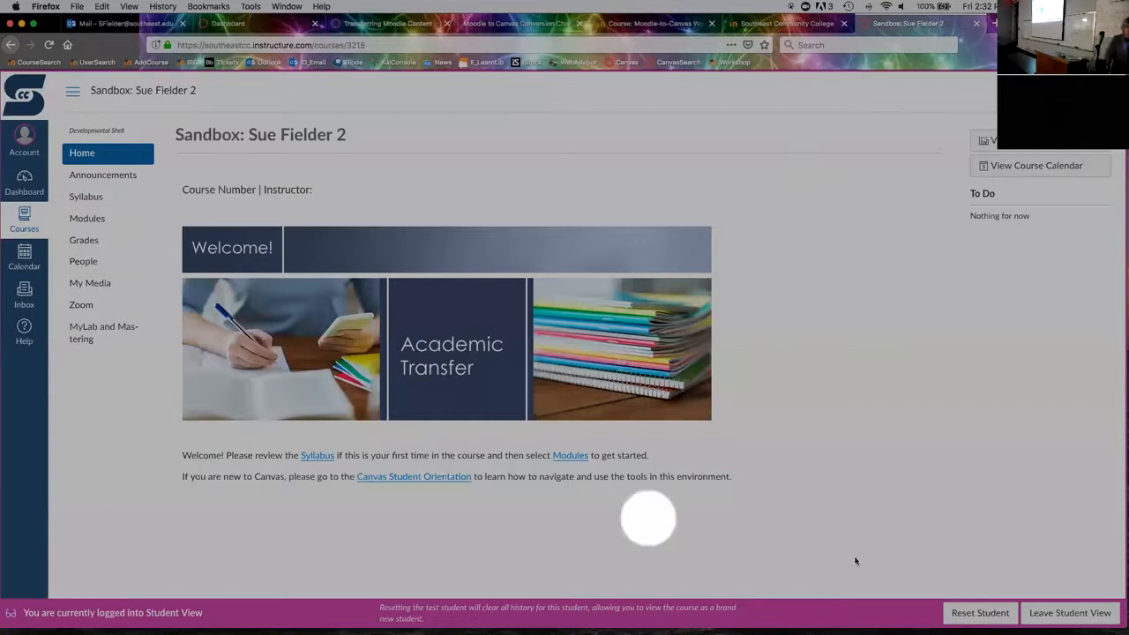
click(1092, 612)
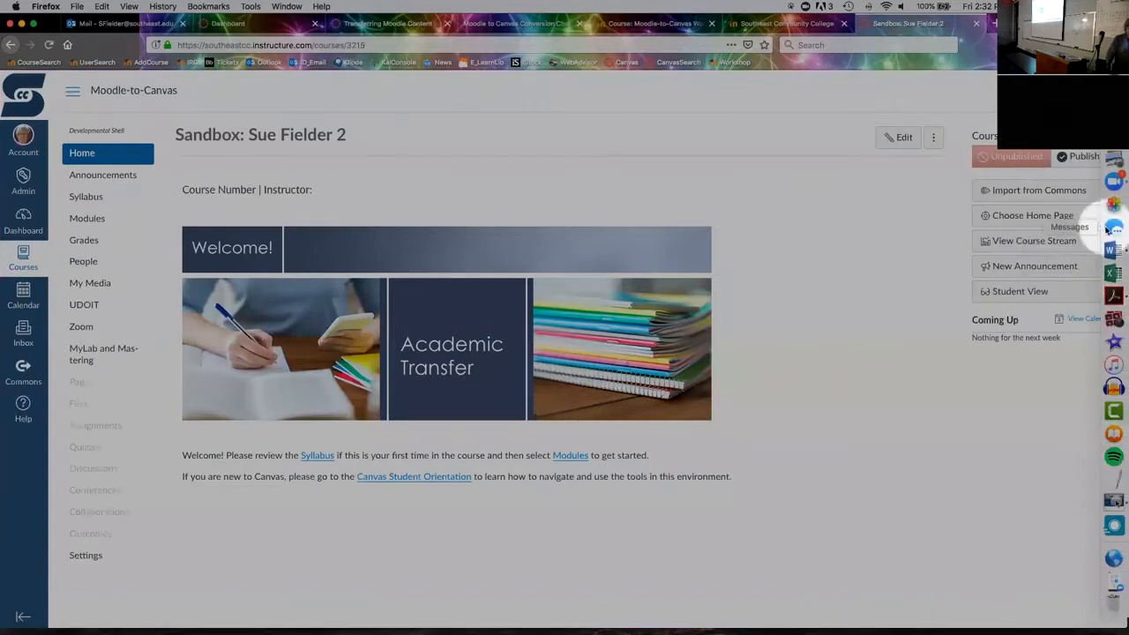
- Switch to Word to read Part 2 of the Pt1and2CanvasSession.docx outline, and minimize it to return to the course
click(1113, 249)
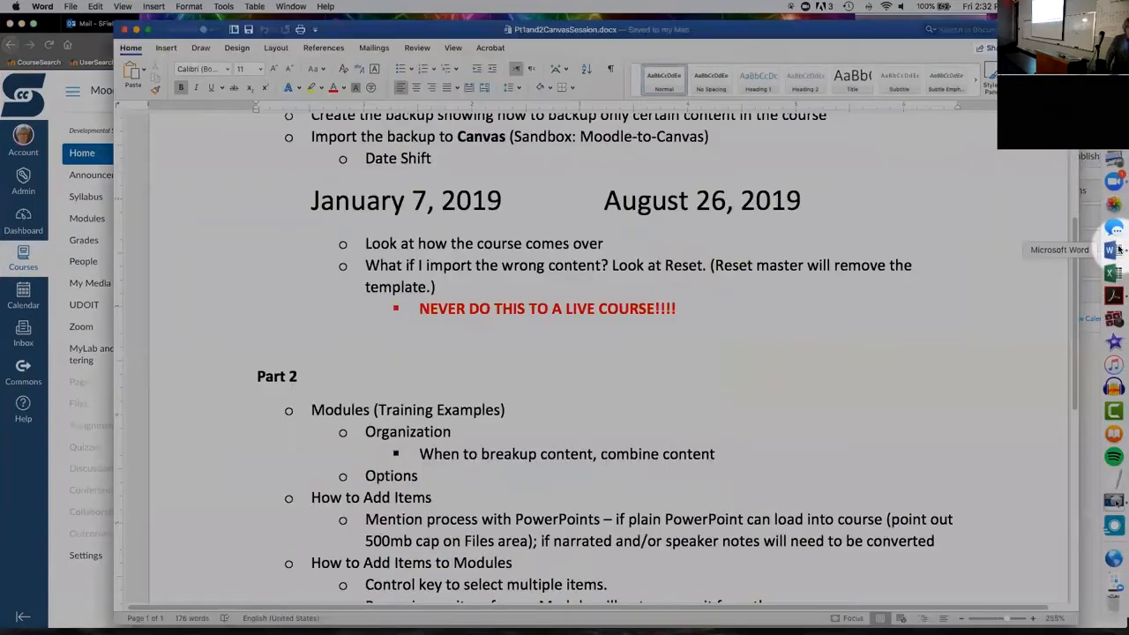
scroll(877, 307, down, 2)
scroll(877, 307, down, 3)
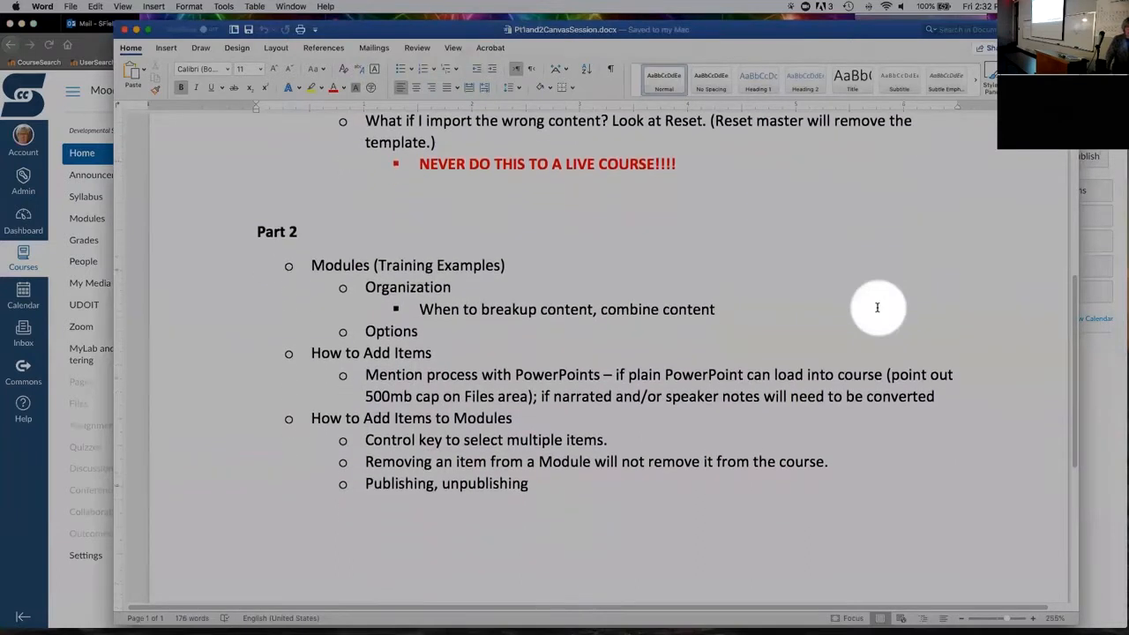
scroll(877, 307, down, 2)
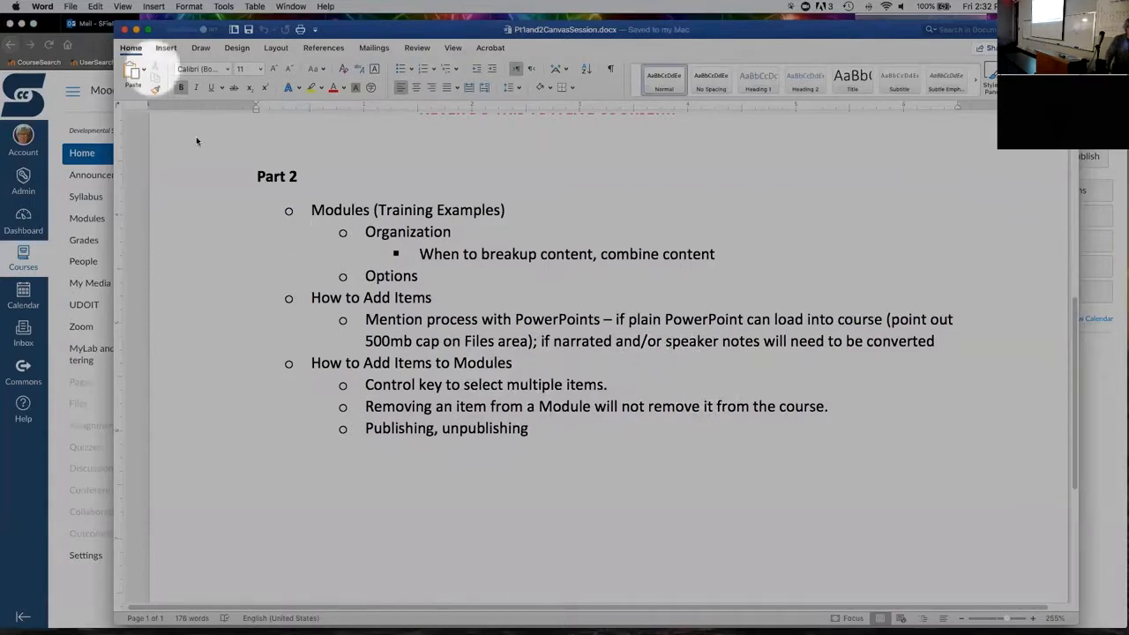
click(136, 30)
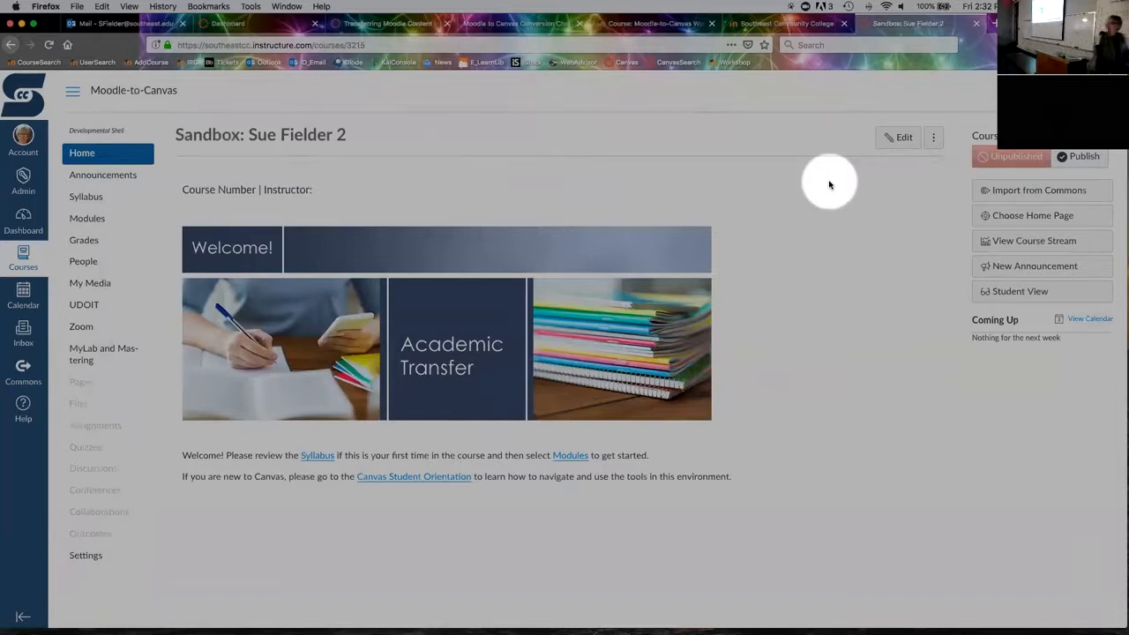
- Look over the course's Syllabus page, Files area and Settings, and return to Files
click(88, 196)
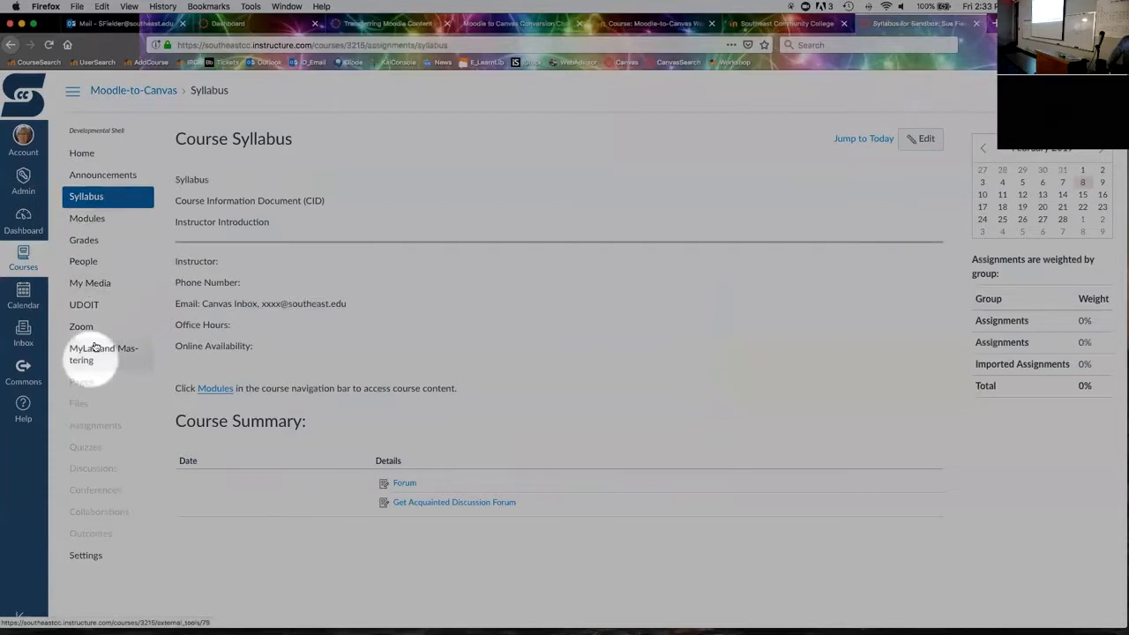
right_click(83, 411)
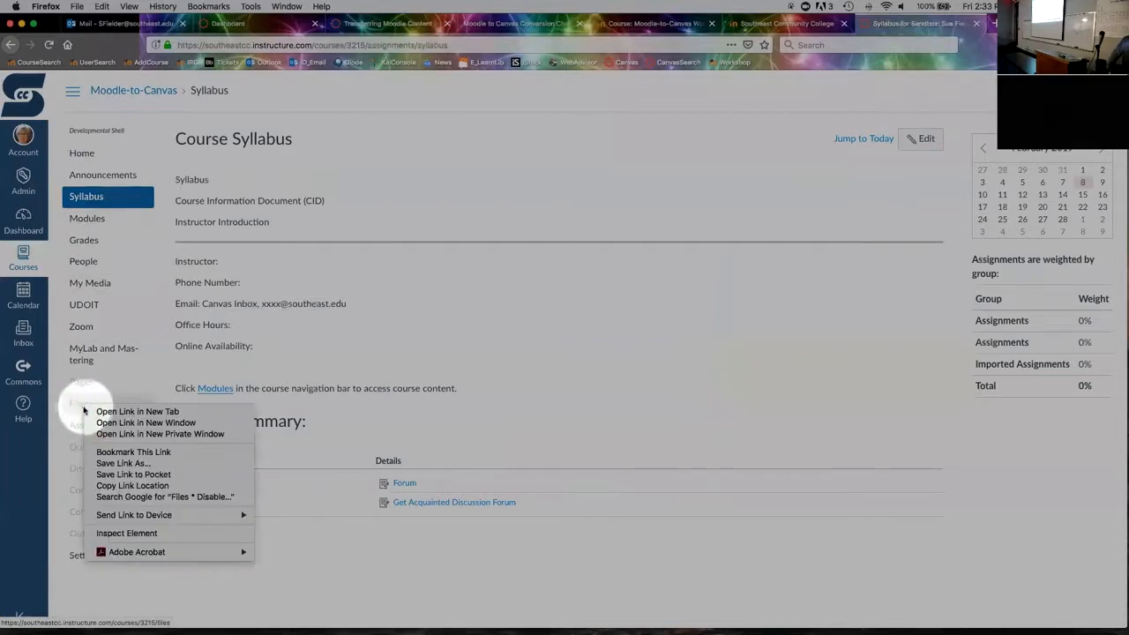
click(530, 139)
click(83, 406)
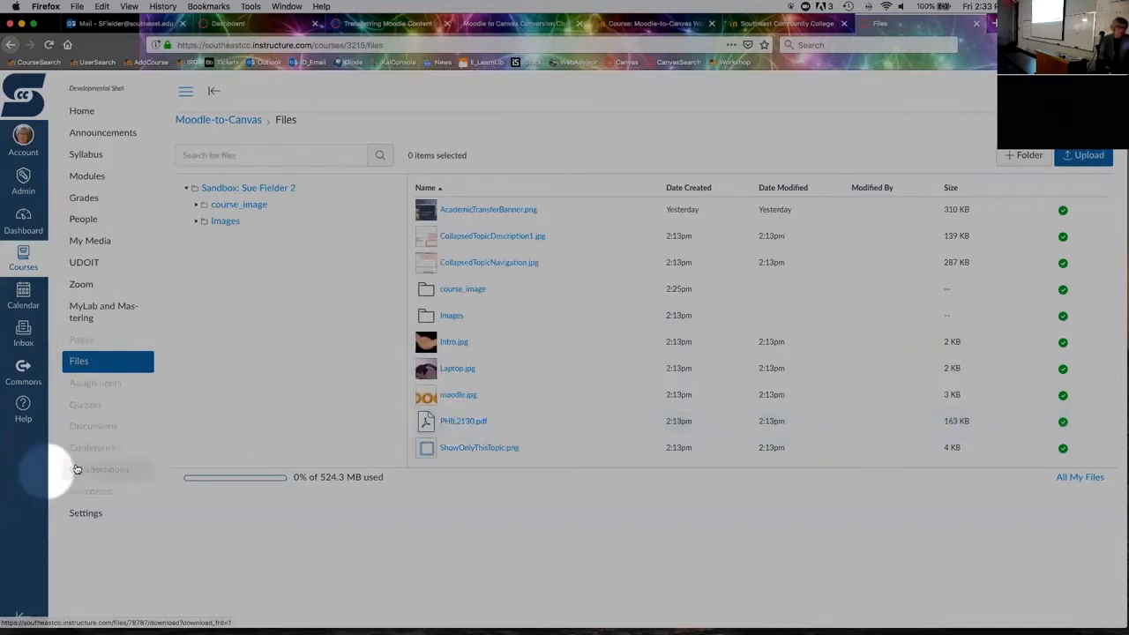
click(75, 518)
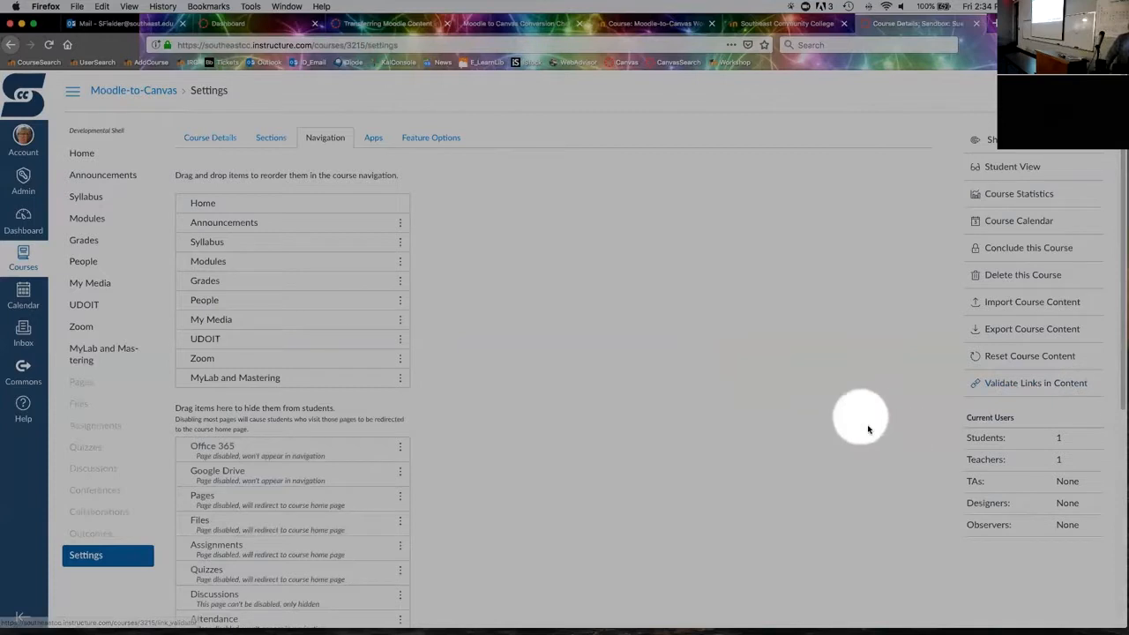
click(83, 403)
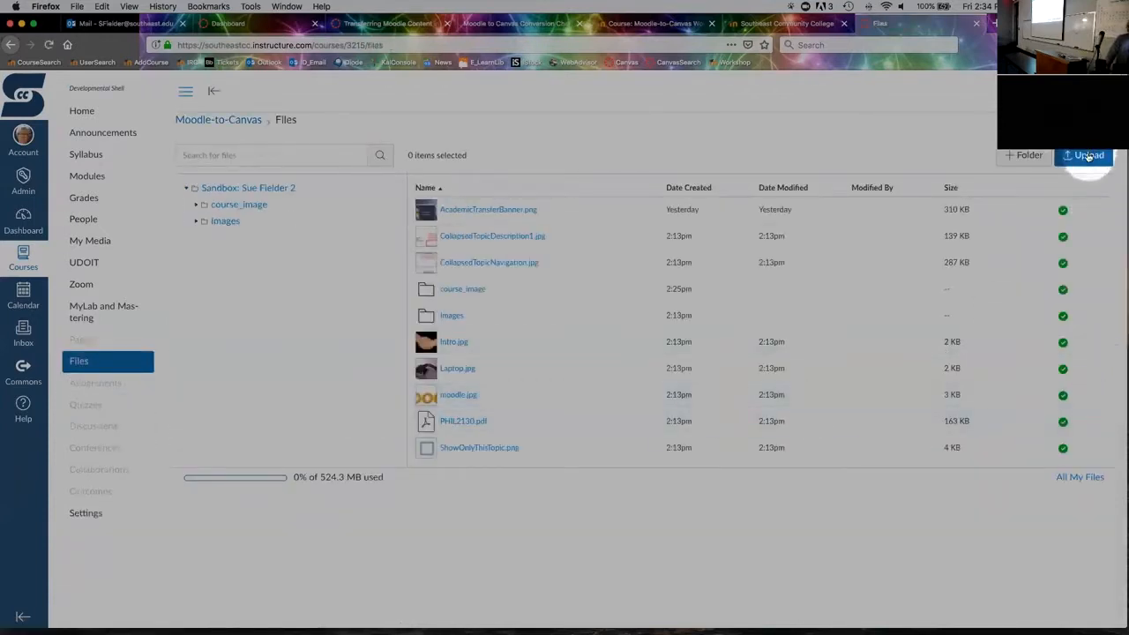
click(1089, 155)
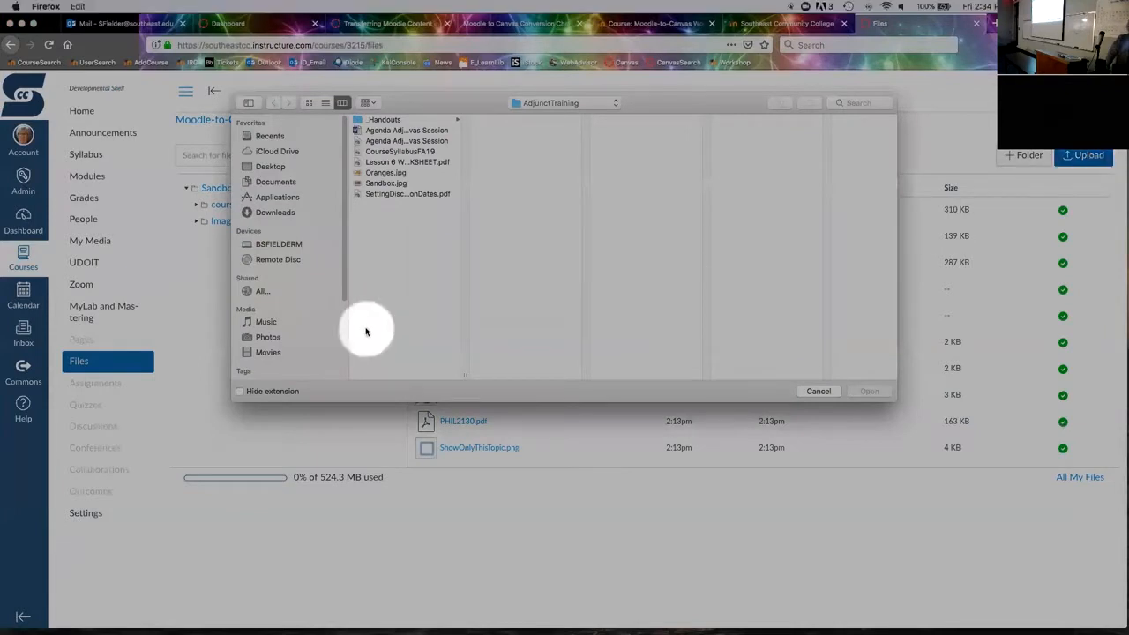
click(359, 121)
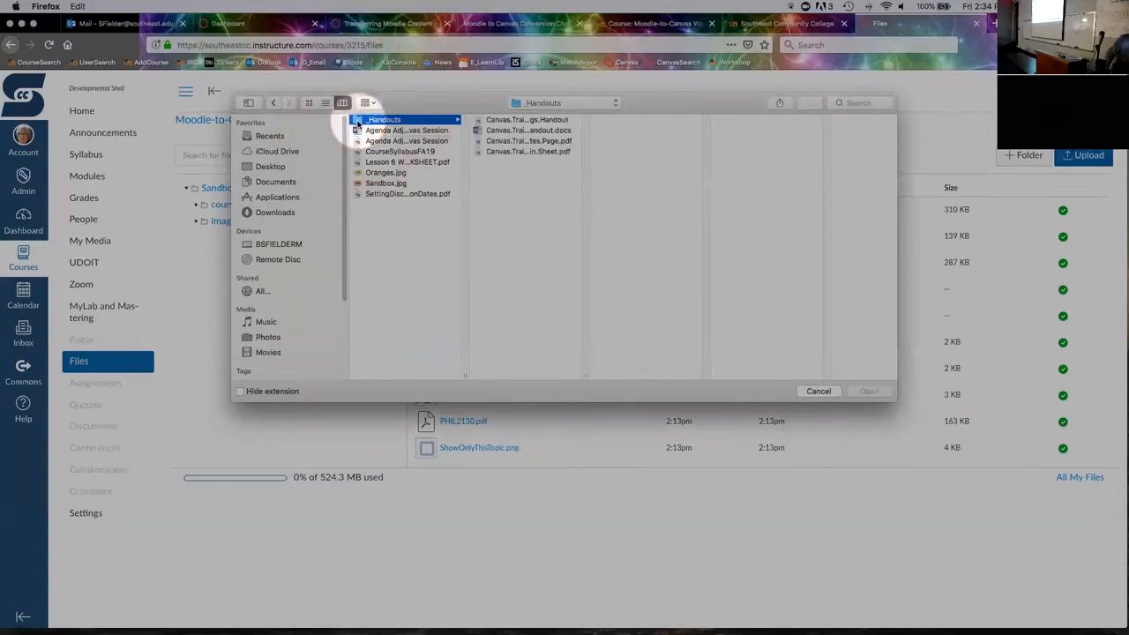
click(372, 164)
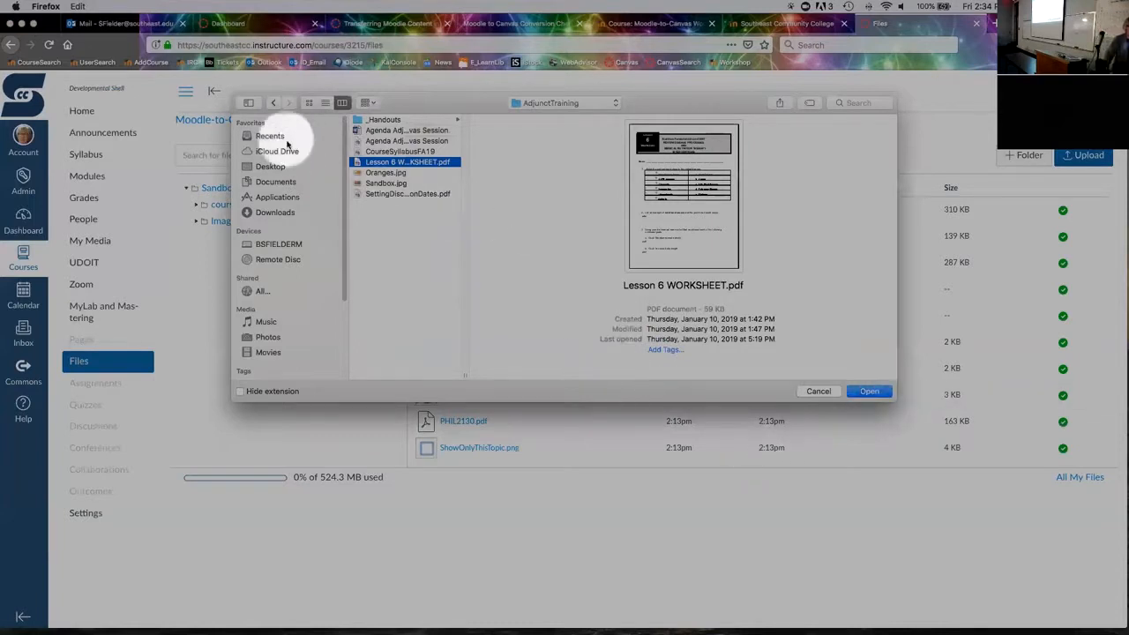
click(828, 391)
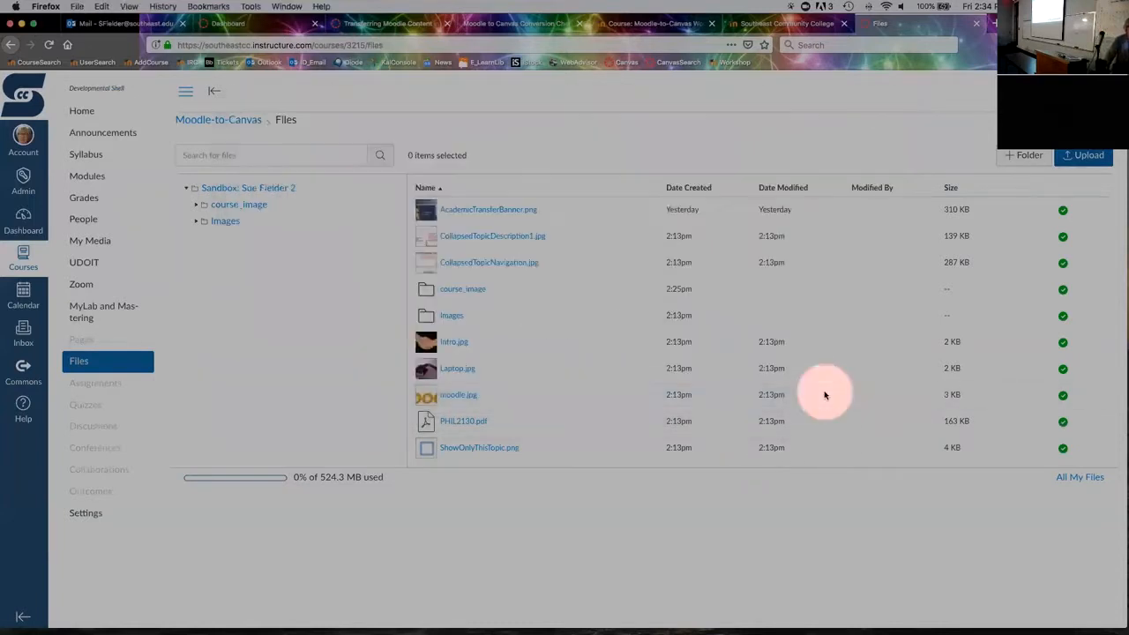
- Upload the CourseSyllabusFA19 PDF from the AdjunctTraining folder to the course files
click(1078, 155)
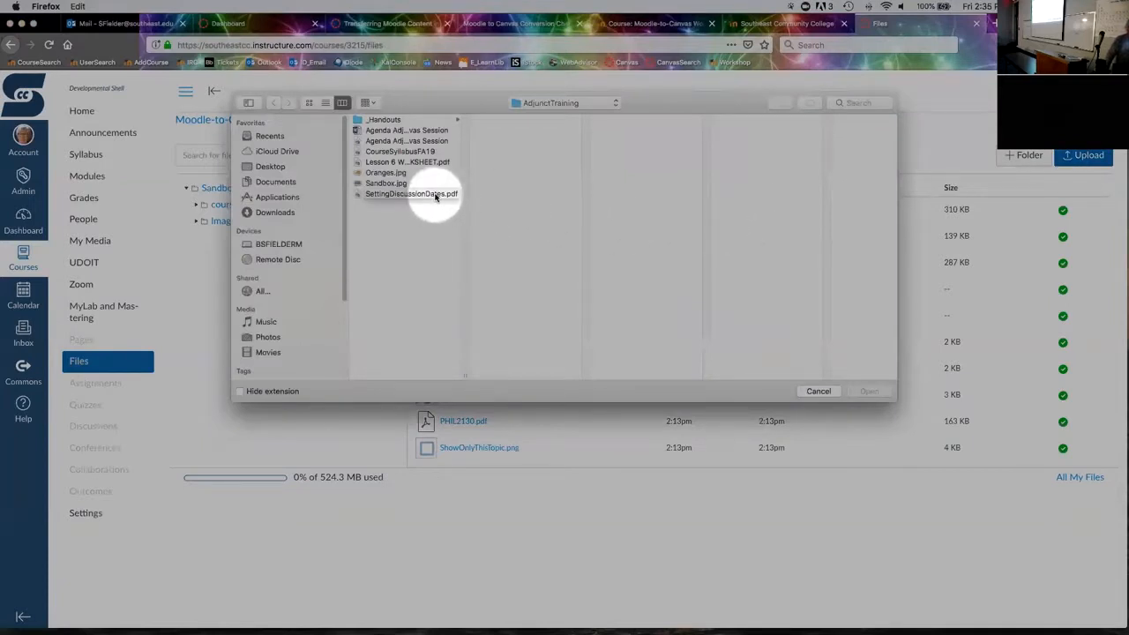
click(412, 151)
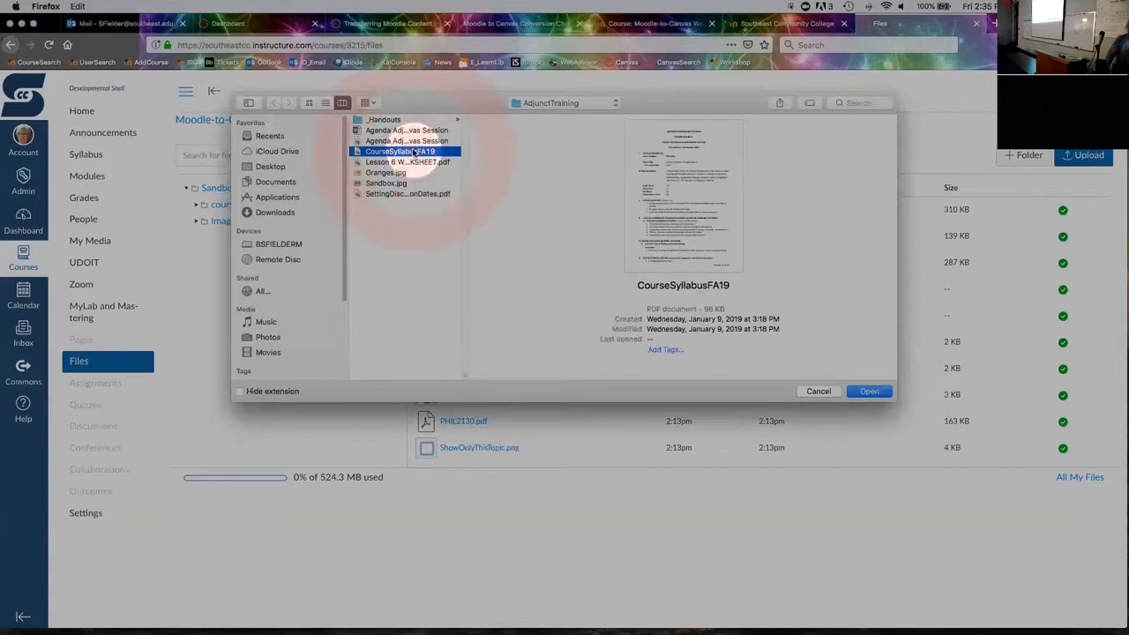
click(871, 393)
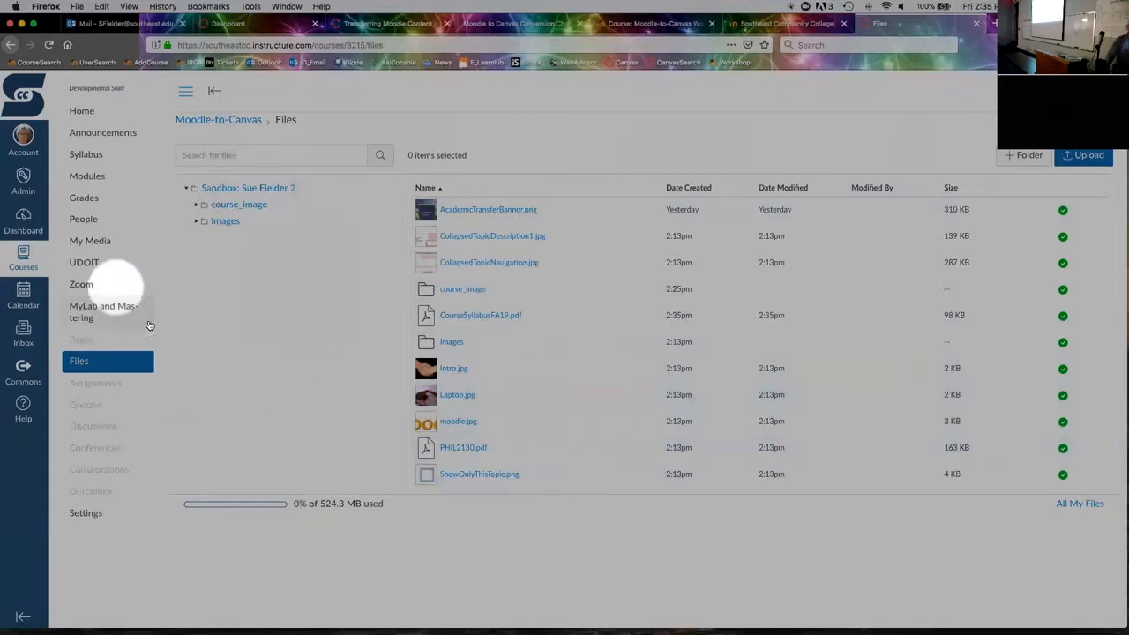
- Link the word Syllabus in the Course Syllabus description to CourseSyllabusFA19.pdf from the course files, and update the syllabus
click(86, 155)
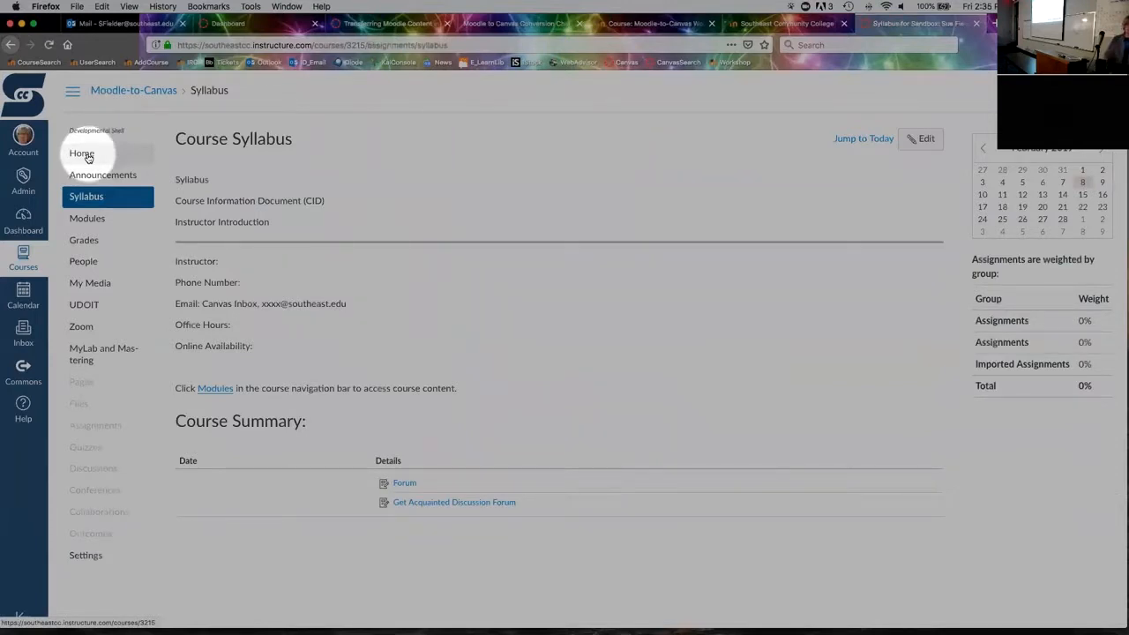
click(924, 147)
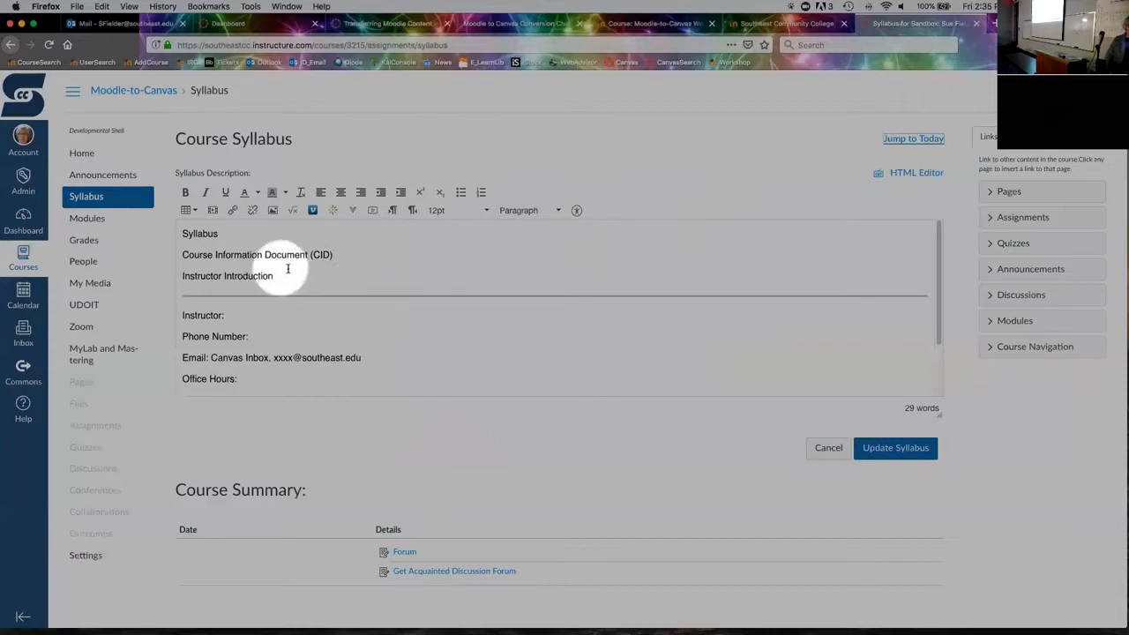
drag(220, 234, 183, 234)
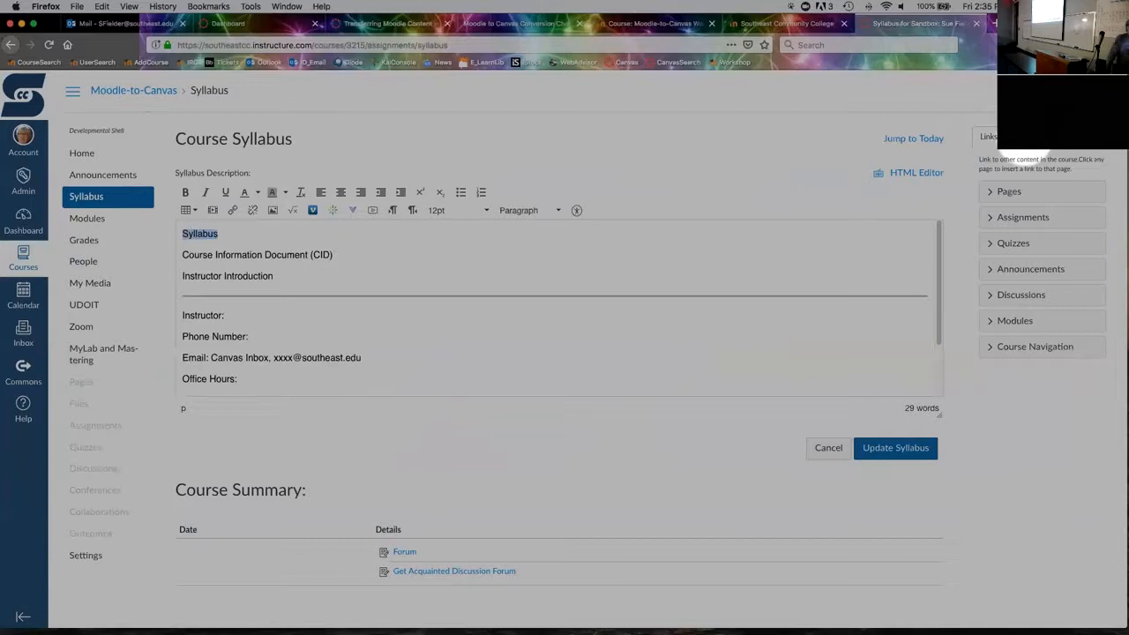
click(1015, 148)
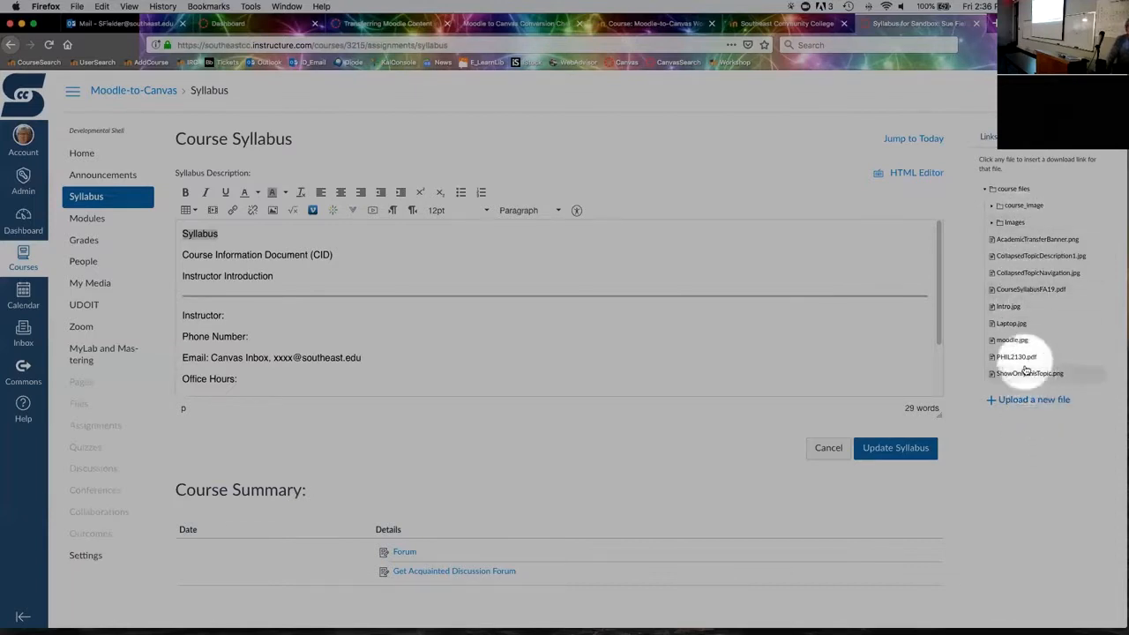
click(1027, 289)
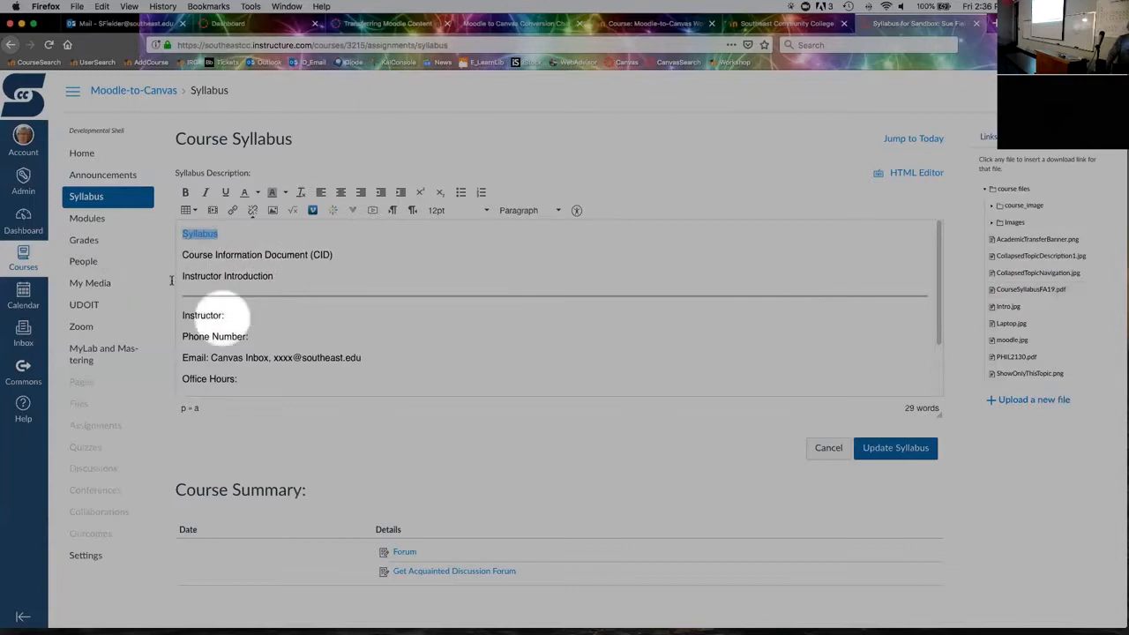
click(896, 448)
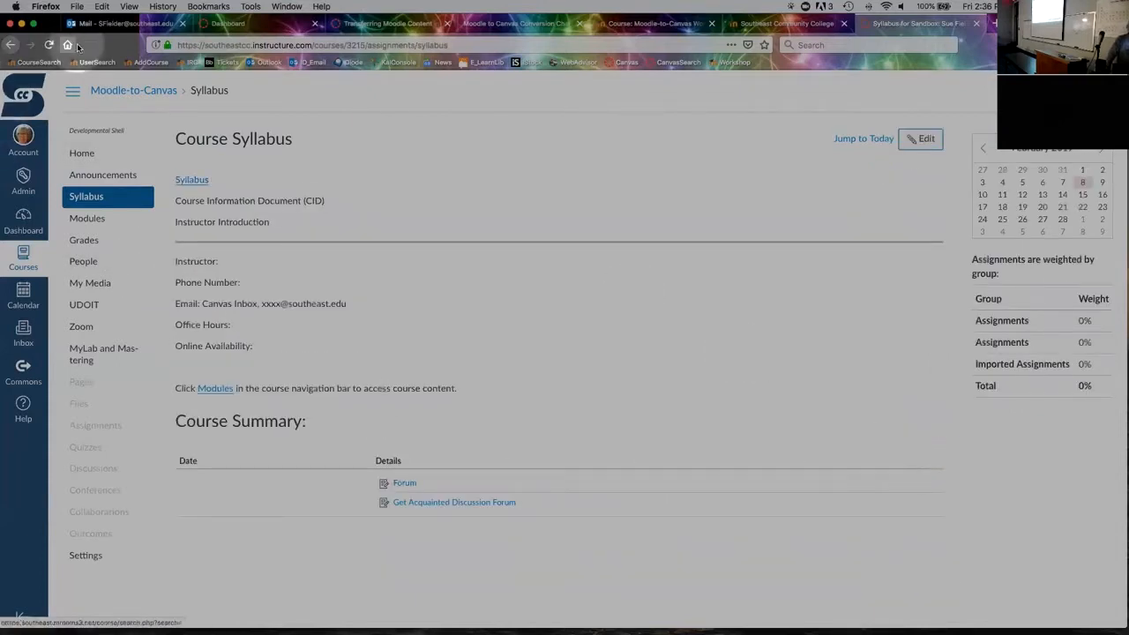
- Reload the Course Syllabus page, preview the linked Syllabus file inline, and minimize the preview
click(50, 44)
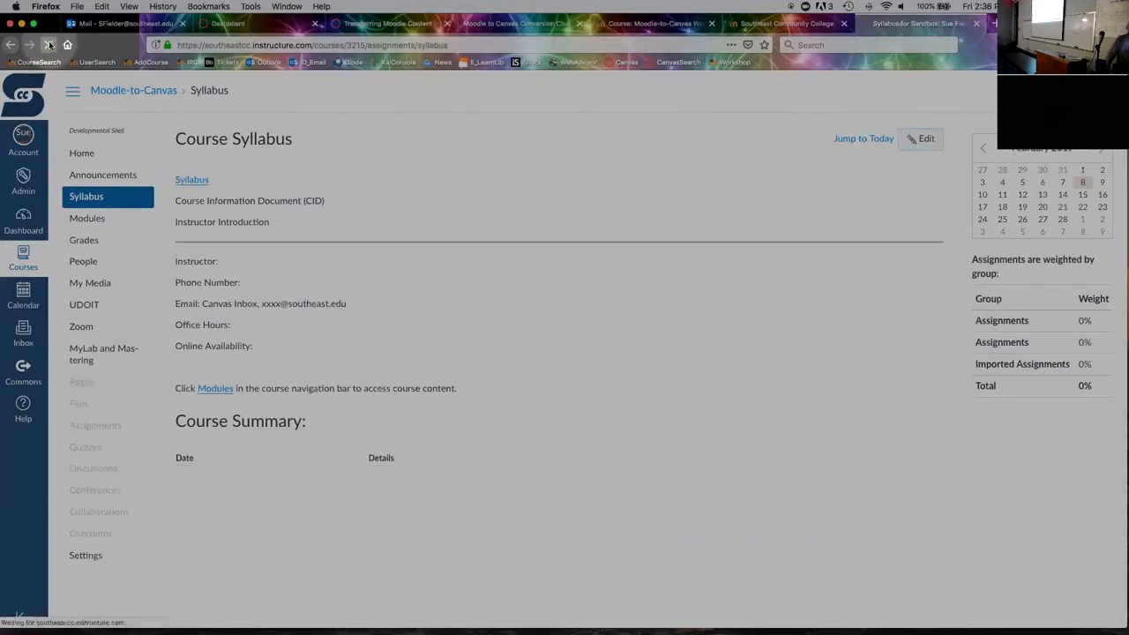
click(217, 182)
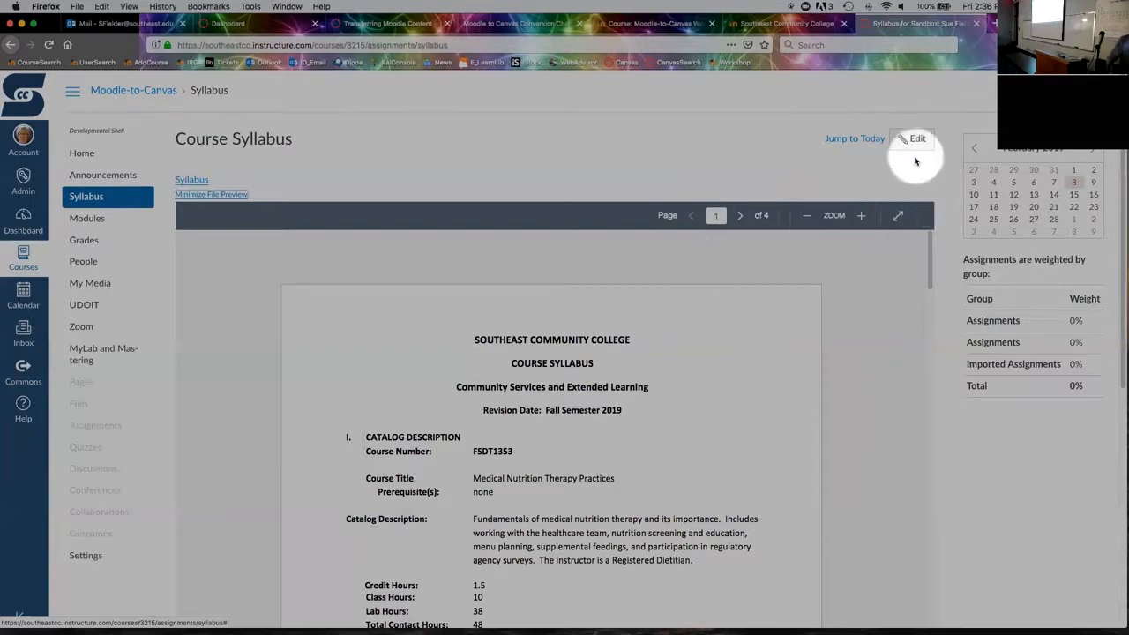
click(205, 194)
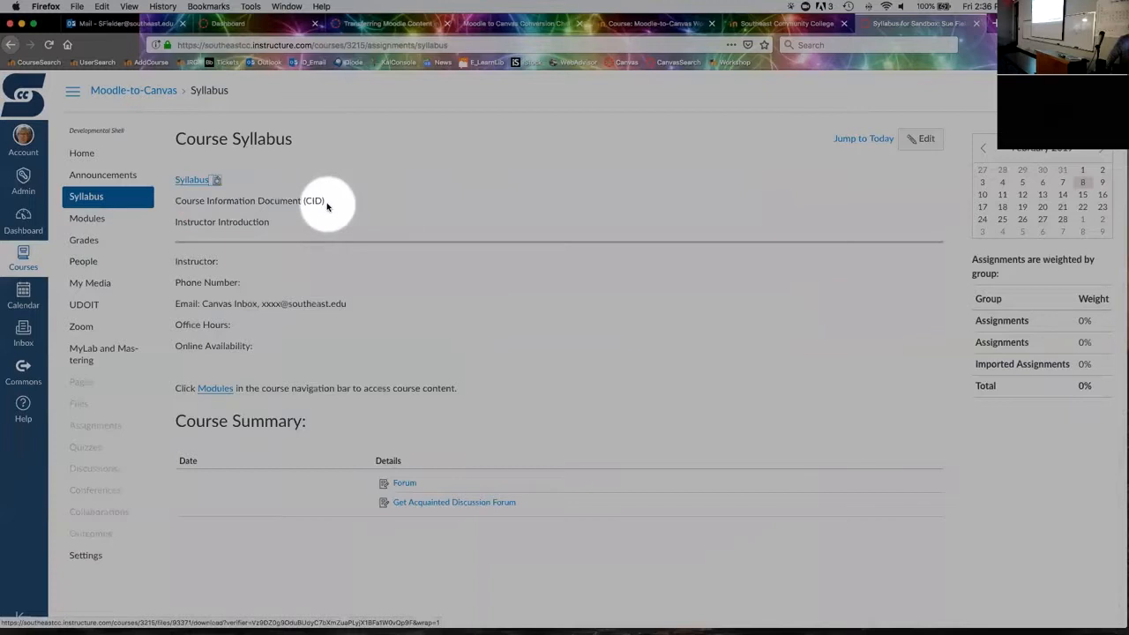
- Link the text Course Information Document (CID) to a newly uploaded Agenda Adjunct Canvas Session.docx from the AdjunctTraining folder, and update the syllabus
click(923, 140)
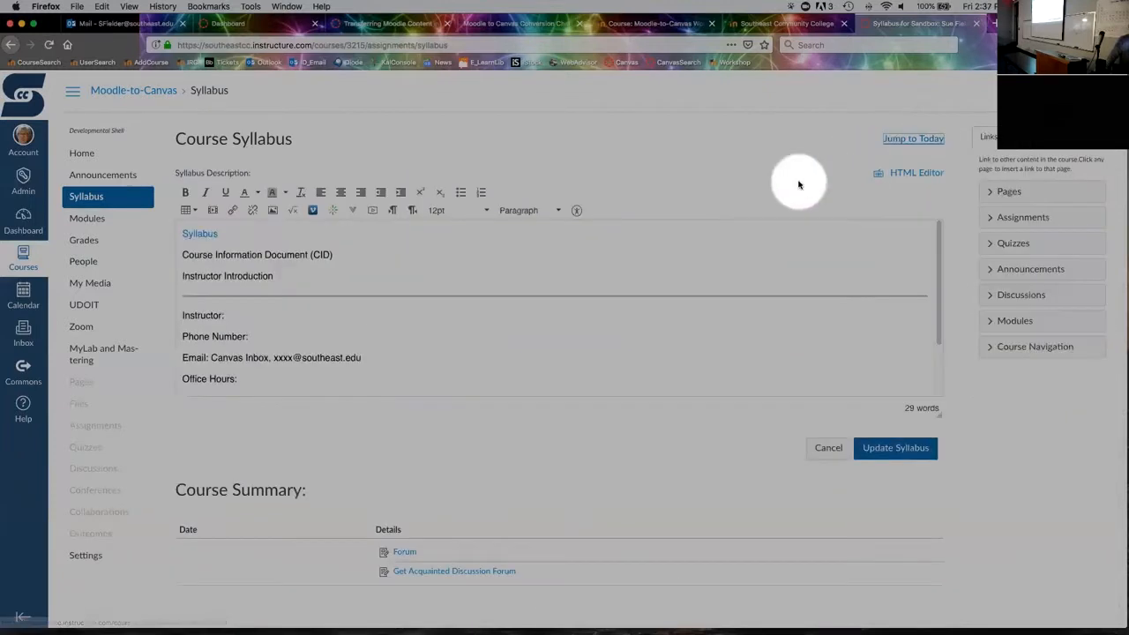
drag(334, 254, 180, 254)
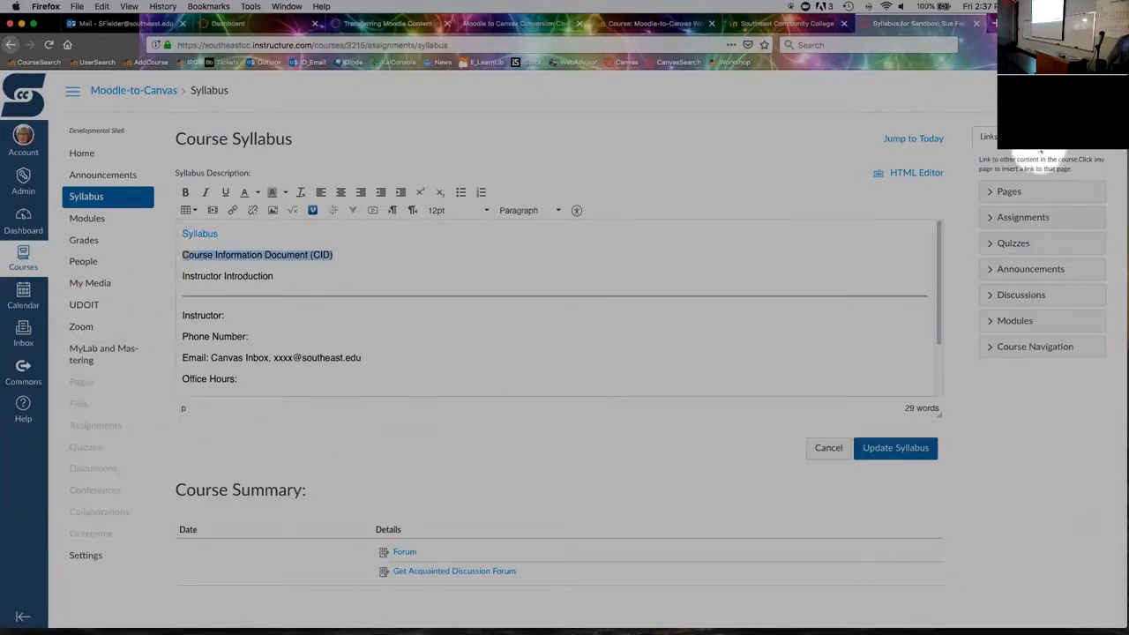
click(1028, 150)
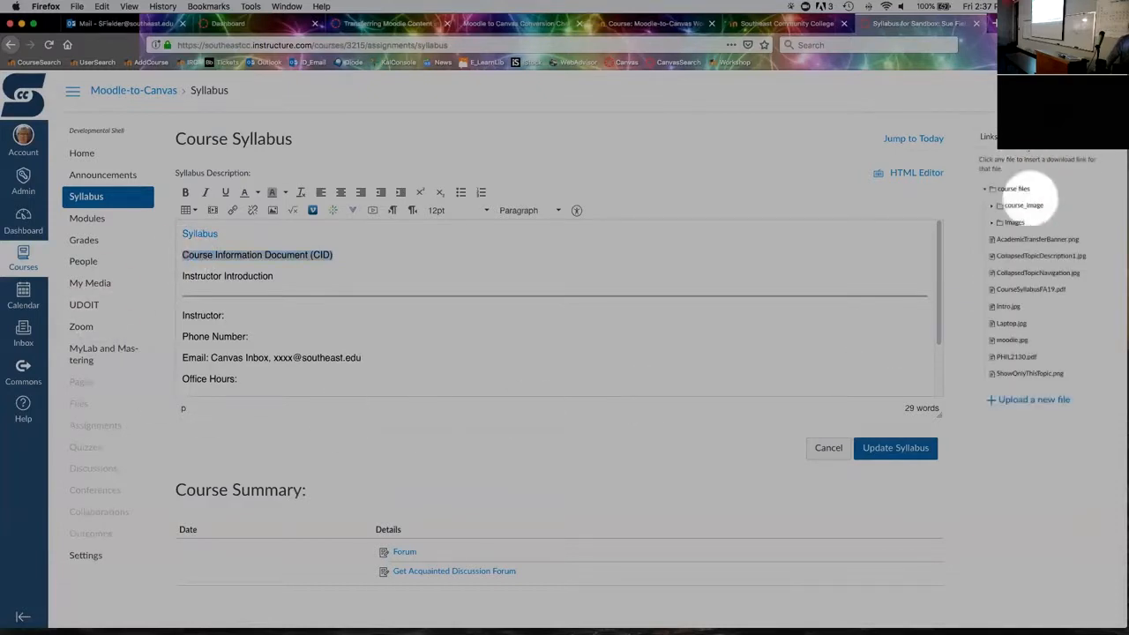
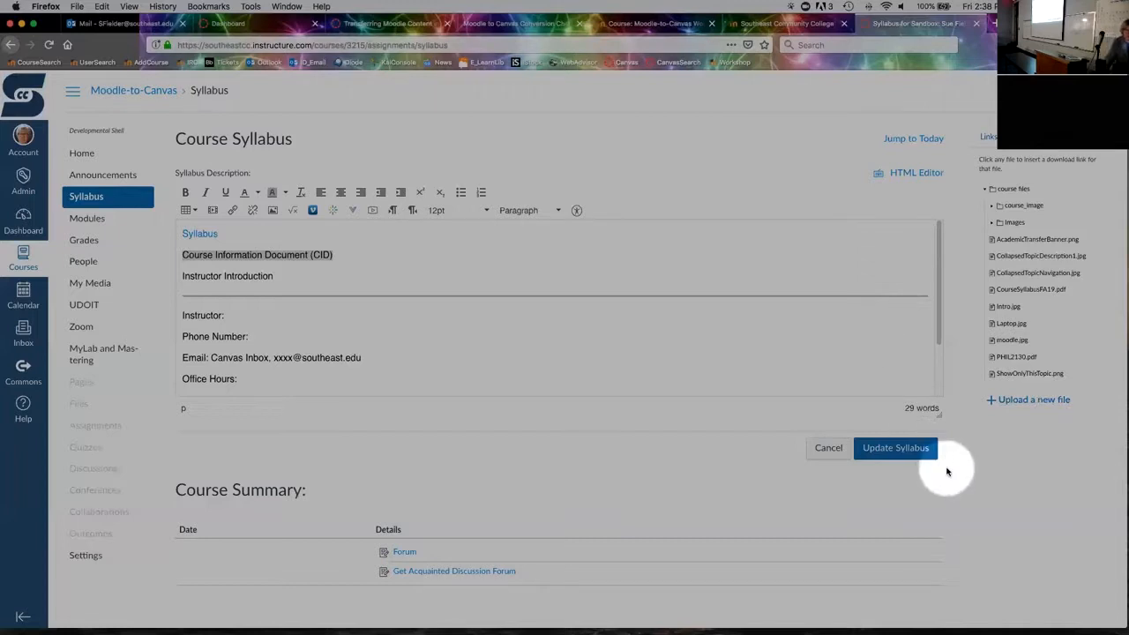
click(1021, 399)
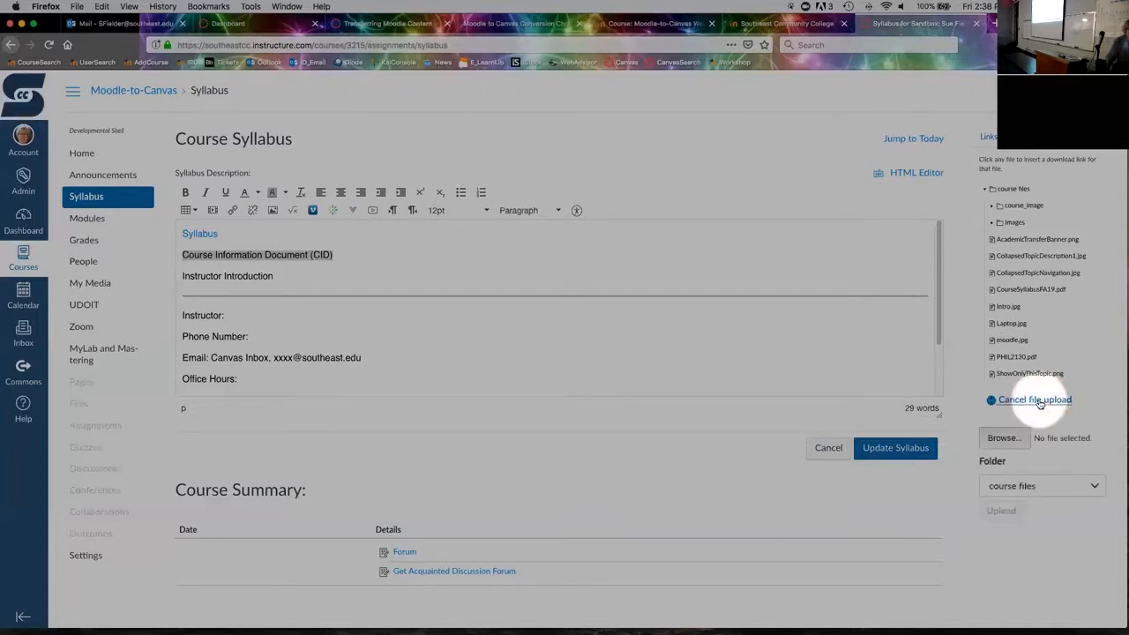
click(1004, 438)
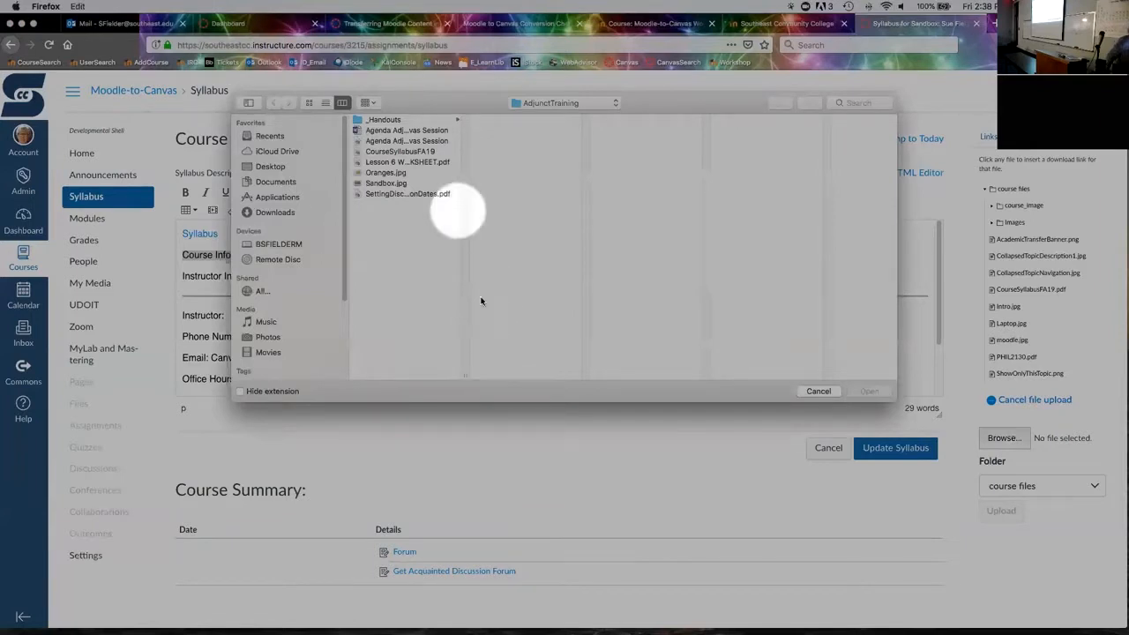
double_click(371, 132)
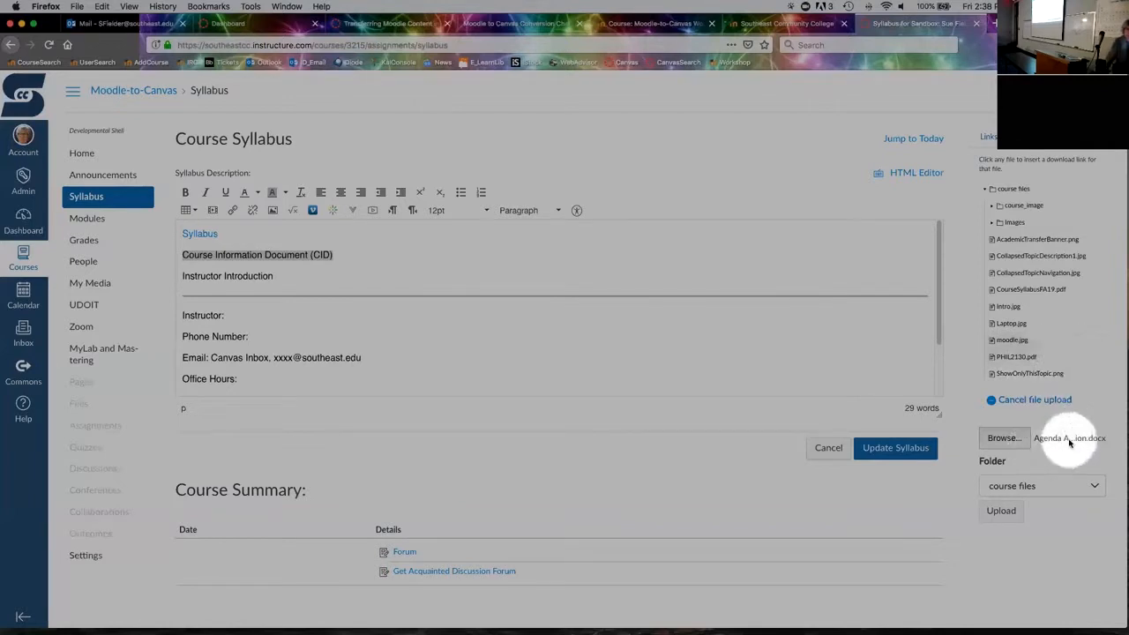
click(1007, 517)
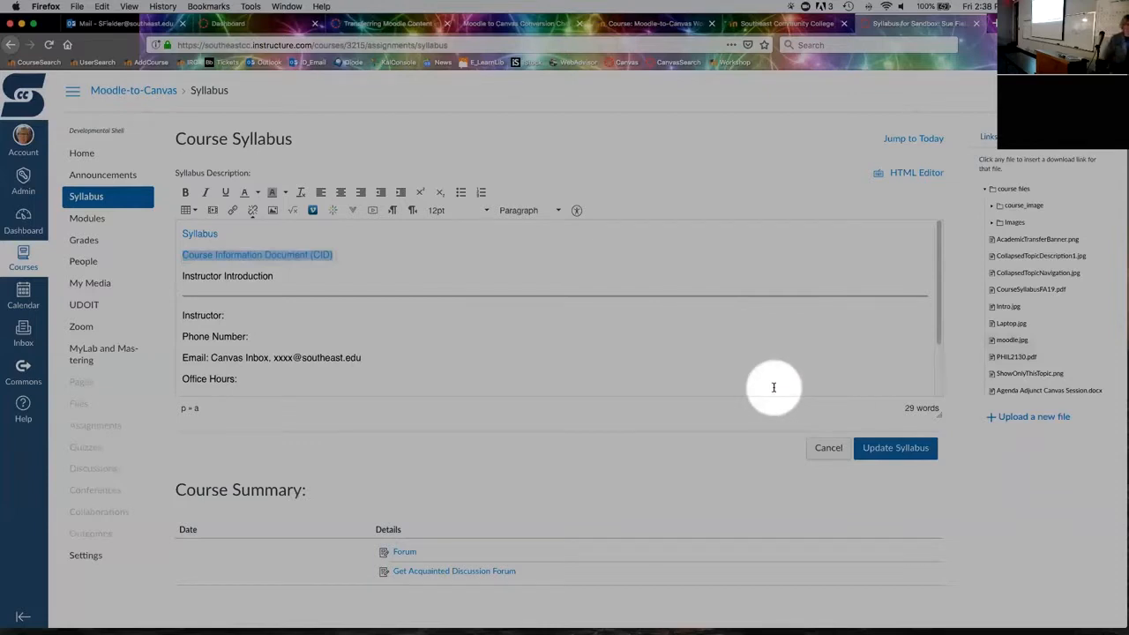
click(899, 451)
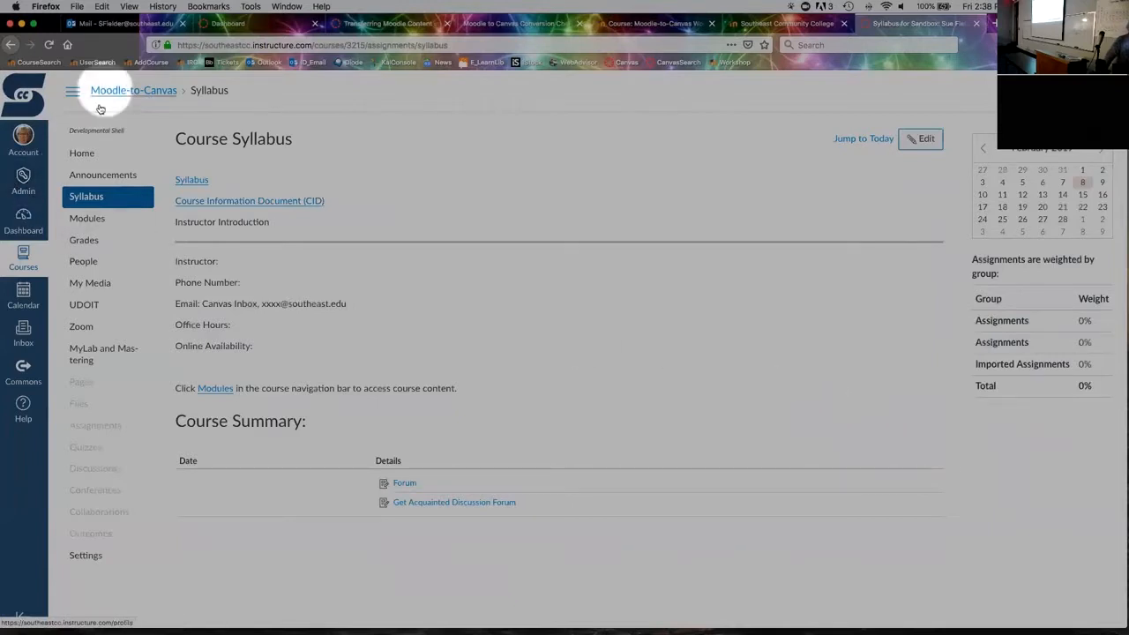
- Preview the file linked to Course Information Document (CID) on the syllabus page, and minimize the preview
click(372, 229)
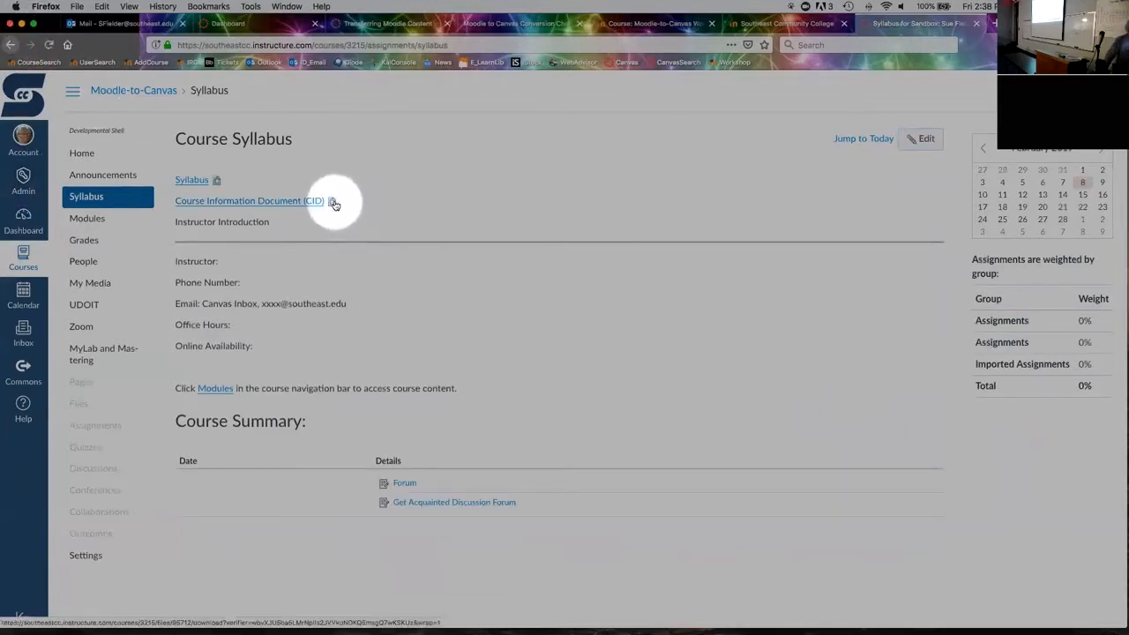
click(333, 202)
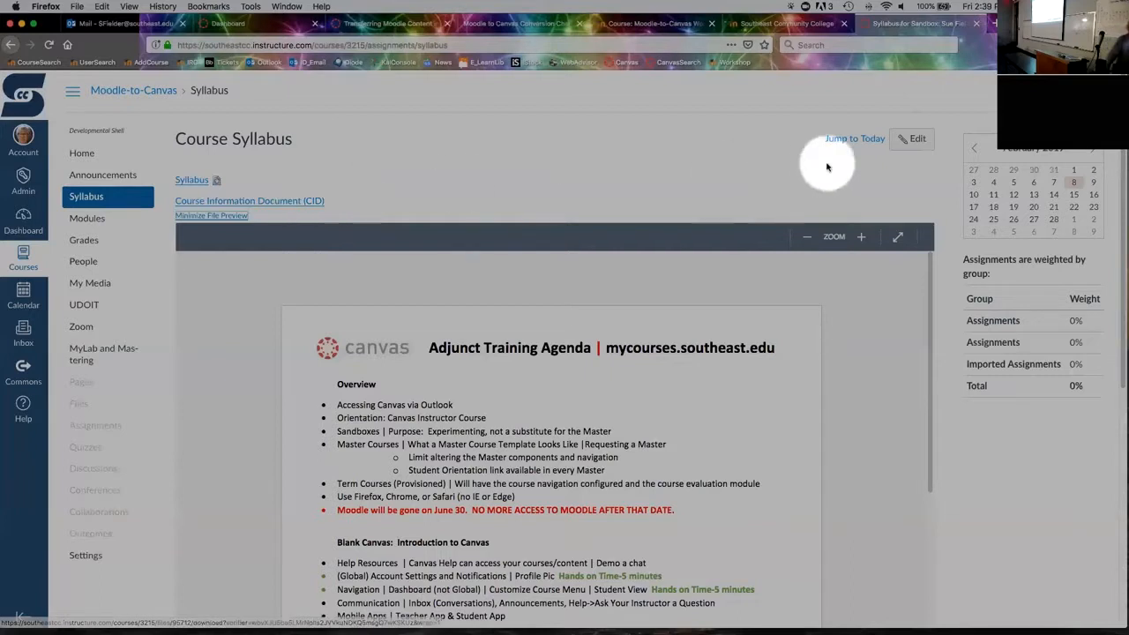
click(236, 217)
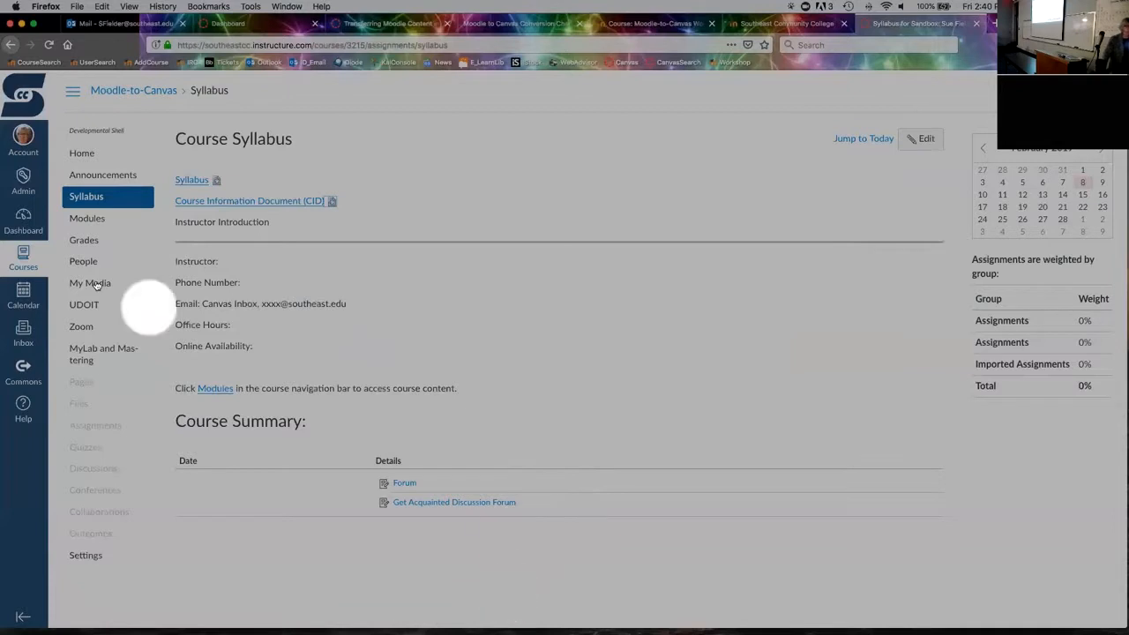
- Open the AGRI 1126 WB master course from the Dashboard and look through its Syllabus page, including the Course Summary
click(24, 217)
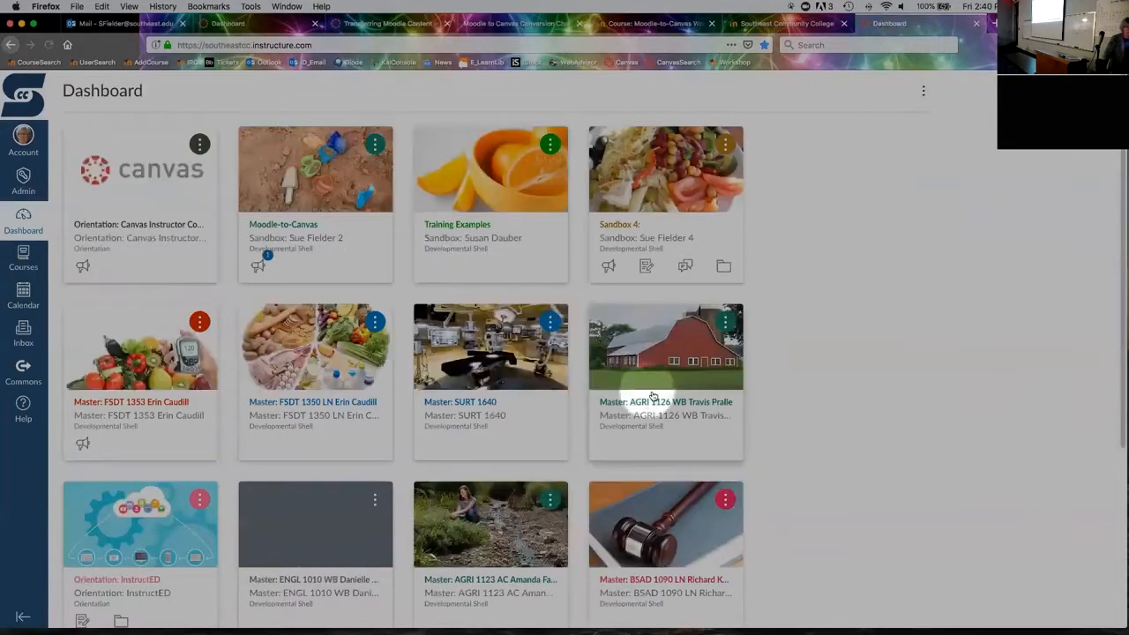
click(666, 404)
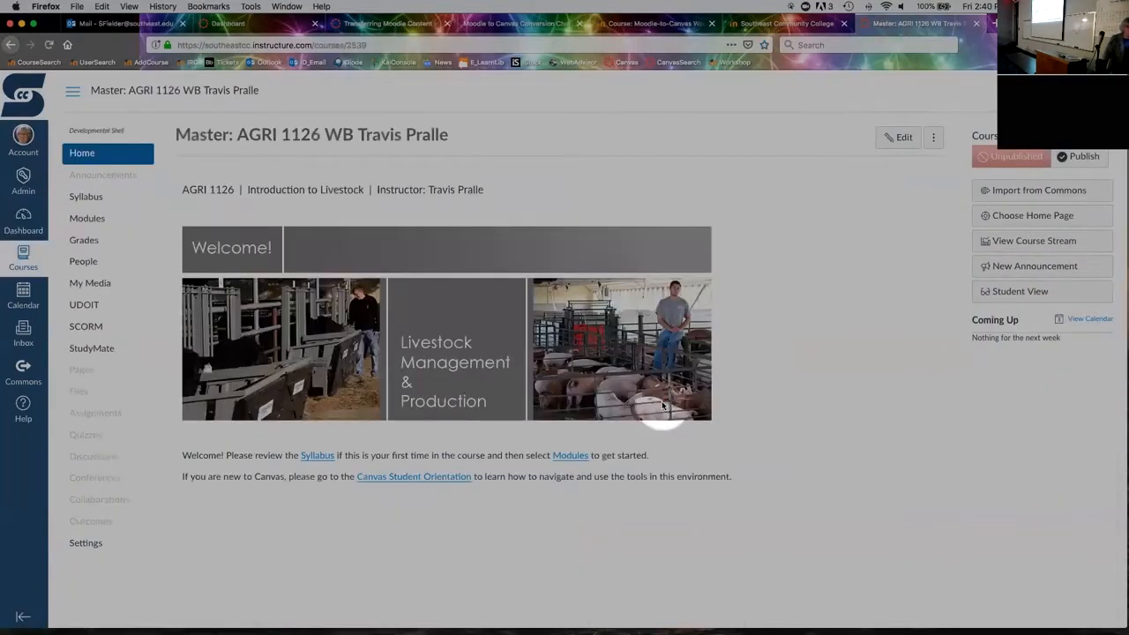
click(89, 197)
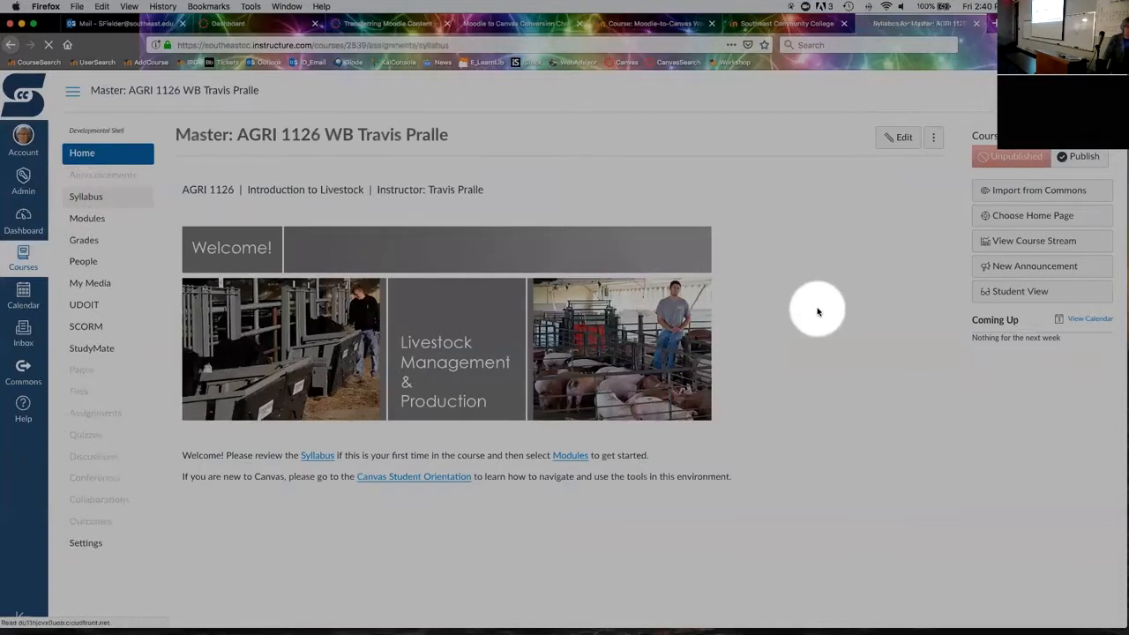
scroll(818, 312, down, 3)
scroll(818, 312, down, 6)
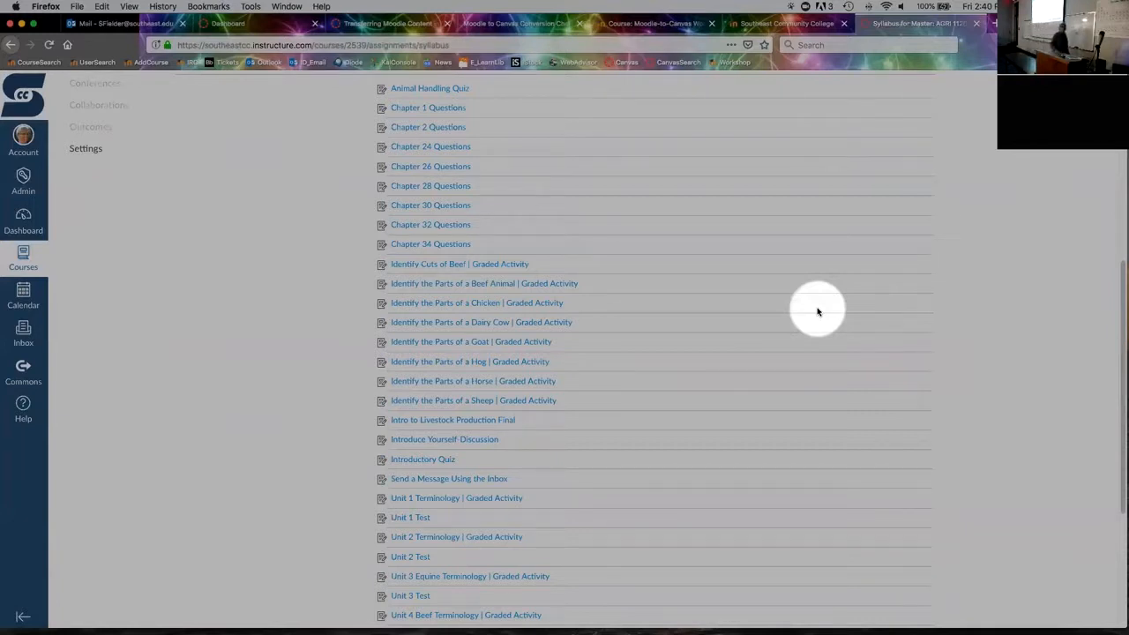
scroll(817, 311, up, 3)
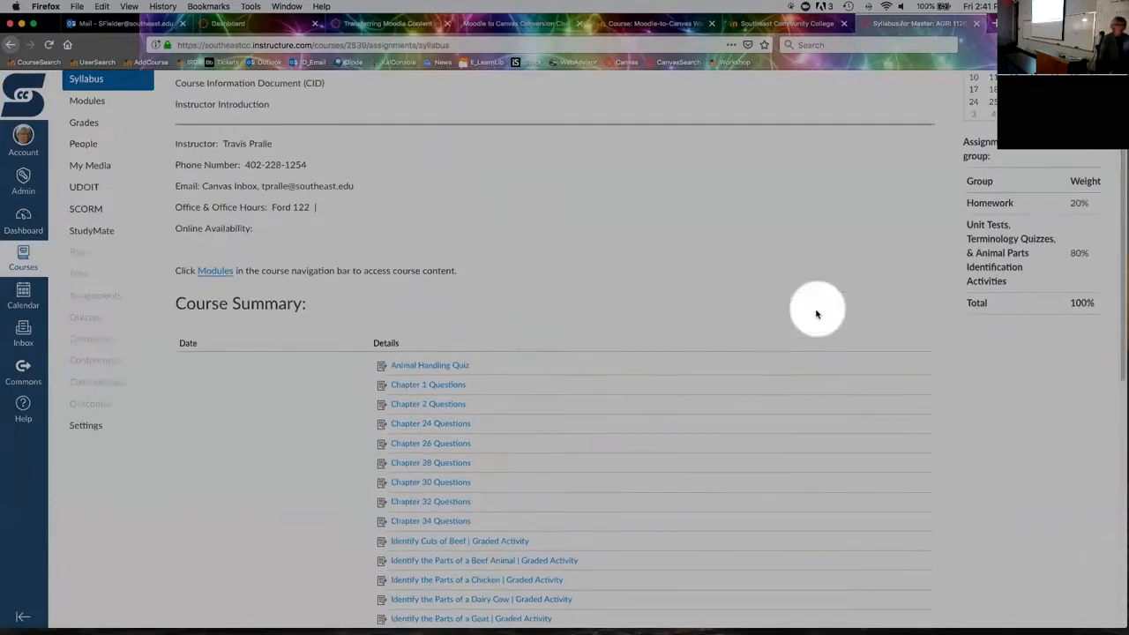
scroll(817, 314, up, 2)
click(92, 162)
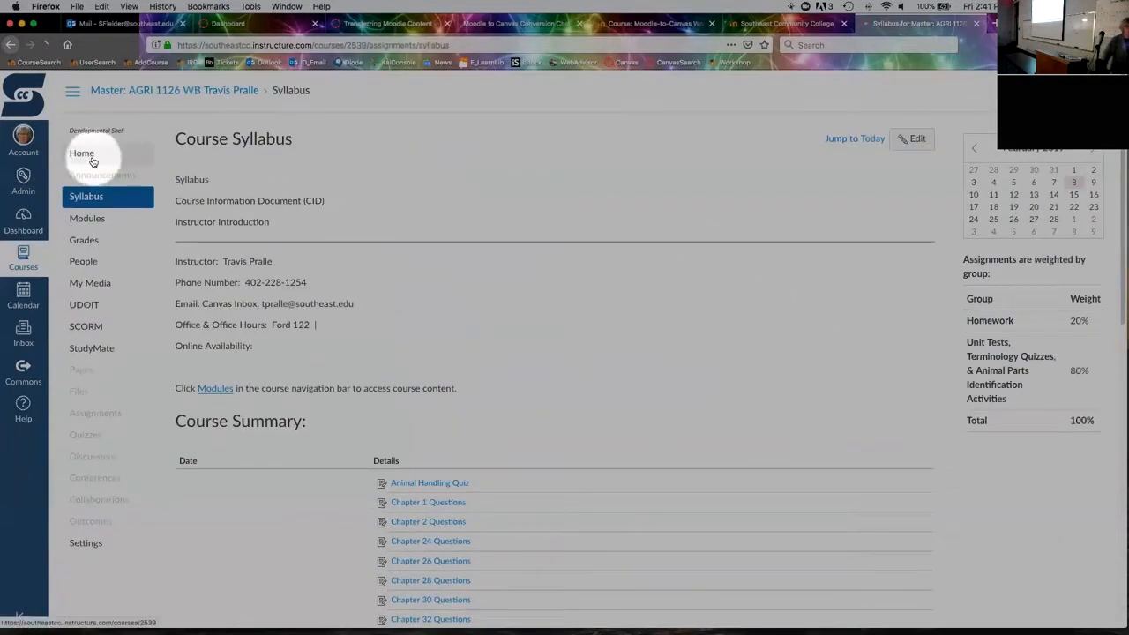
- Return to the Dashboard and look over all the course cards
click(27, 222)
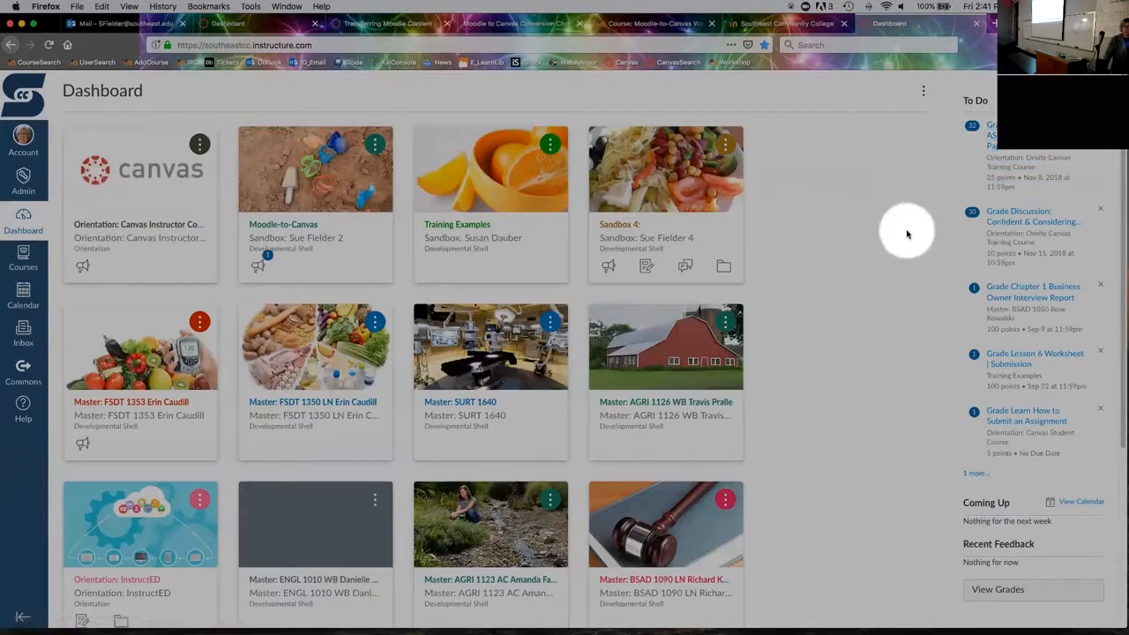
scroll(907, 234, down, 2)
scroll(907, 234, down, 3)
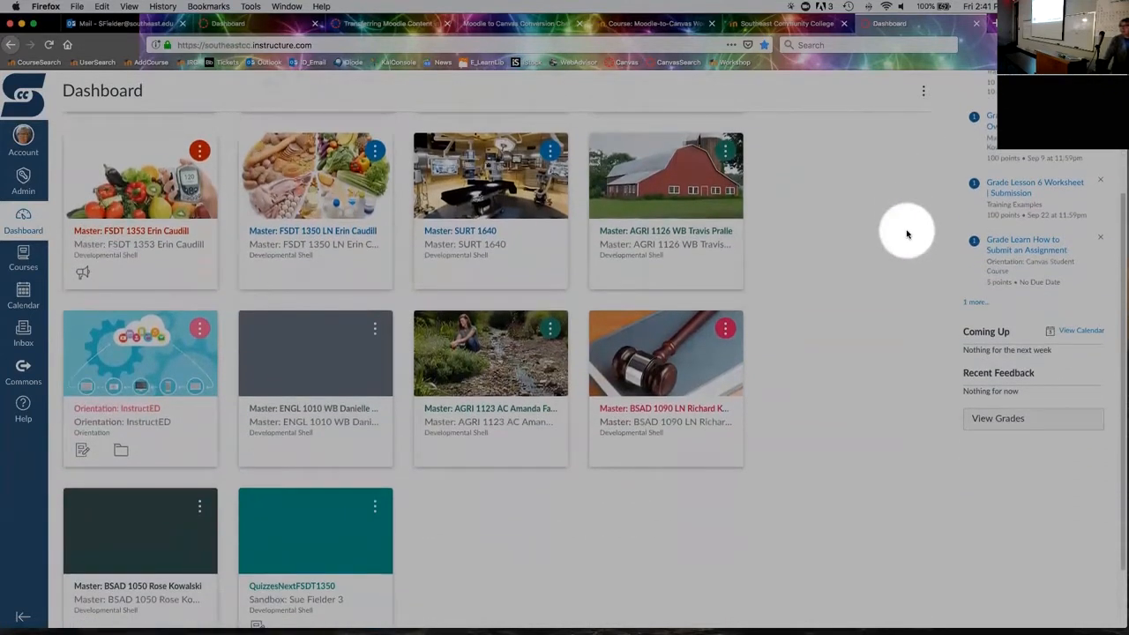
scroll(907, 234, down, 2)
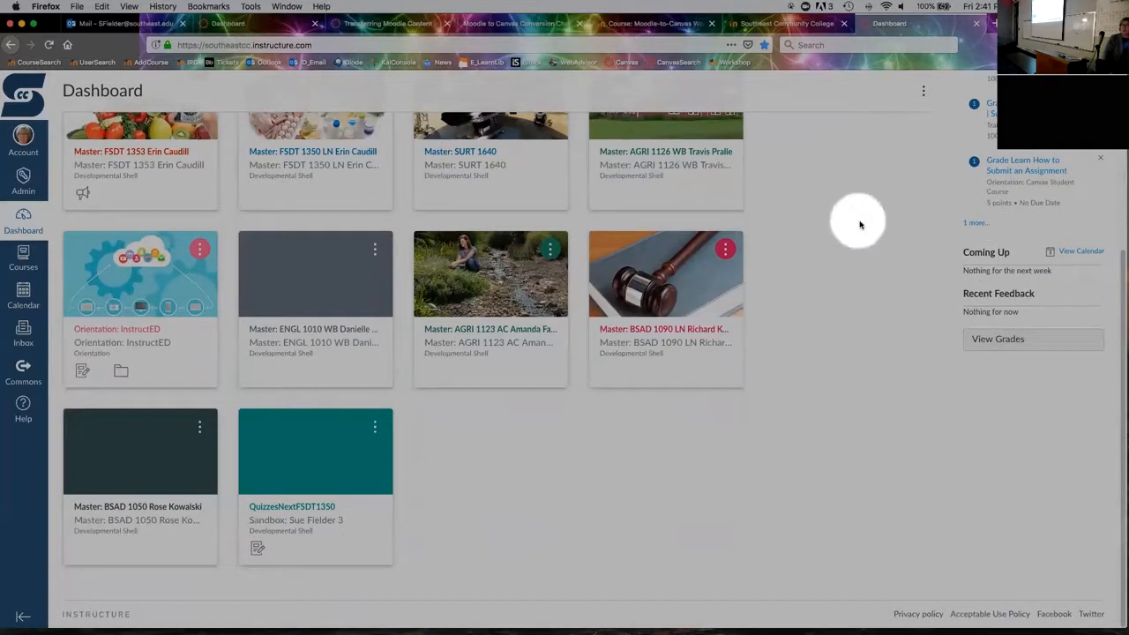
scroll(846, 210, up, 5)
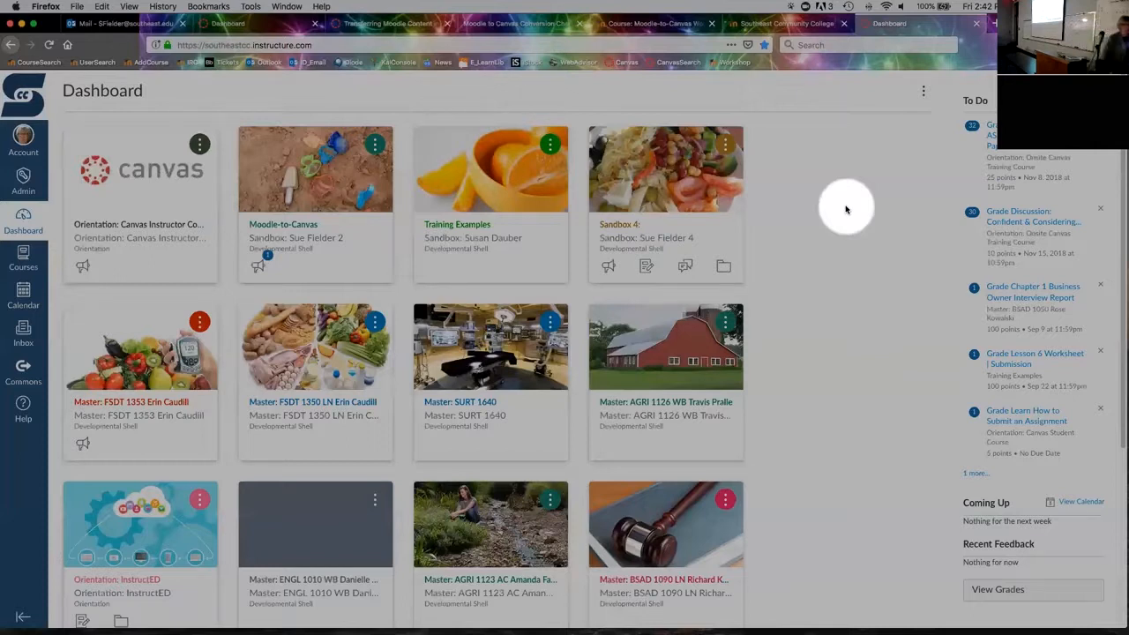
- Open the Moodle-to-Canvas course and show its Modules page in a new browser tab
click(293, 225)
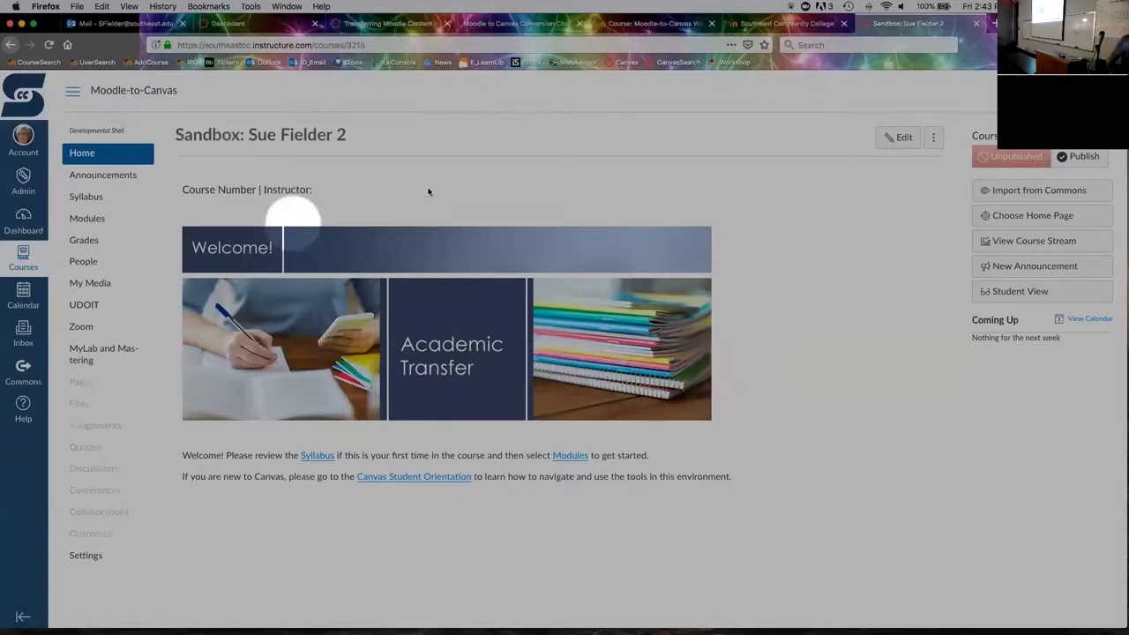
right_click(105, 218)
click(108, 221)
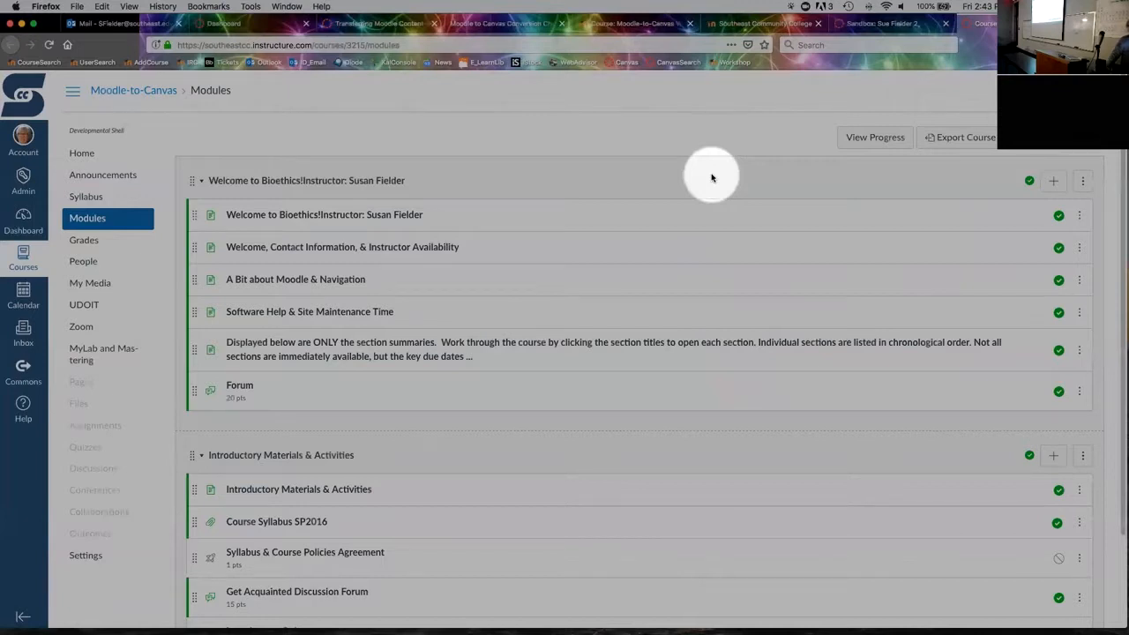
- Look over the options available for the first item in the Welcome to Bioethics module, and close them
click(1078, 217)
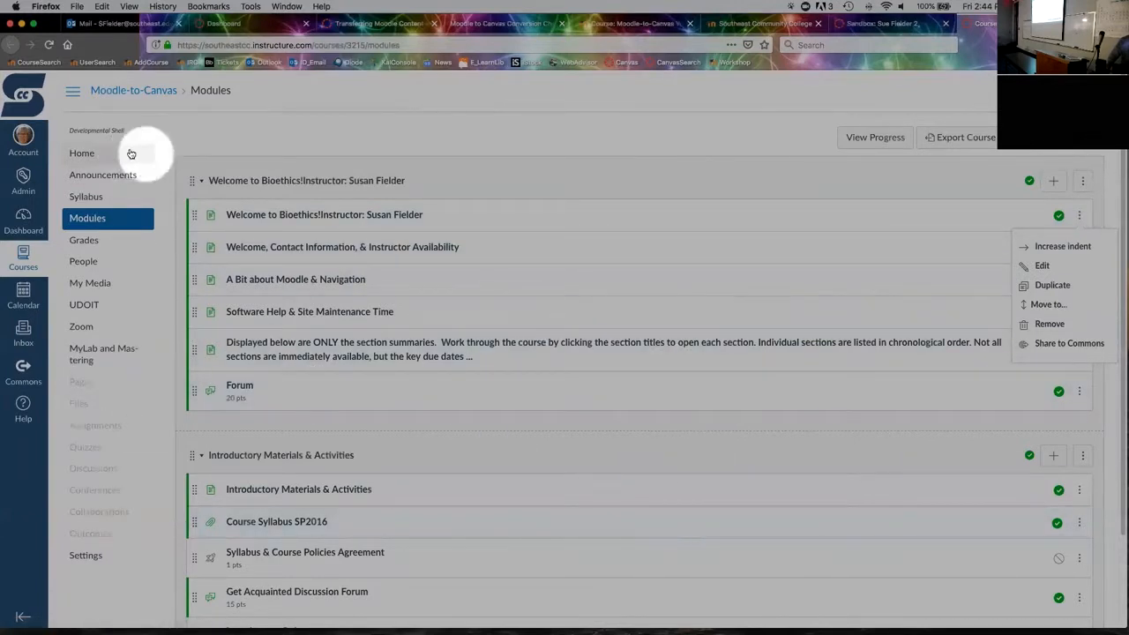
mouse_move(189, 190)
mouse_down()
mouse_move(191, 486)
mouse_move(191, 191)
mouse_up()
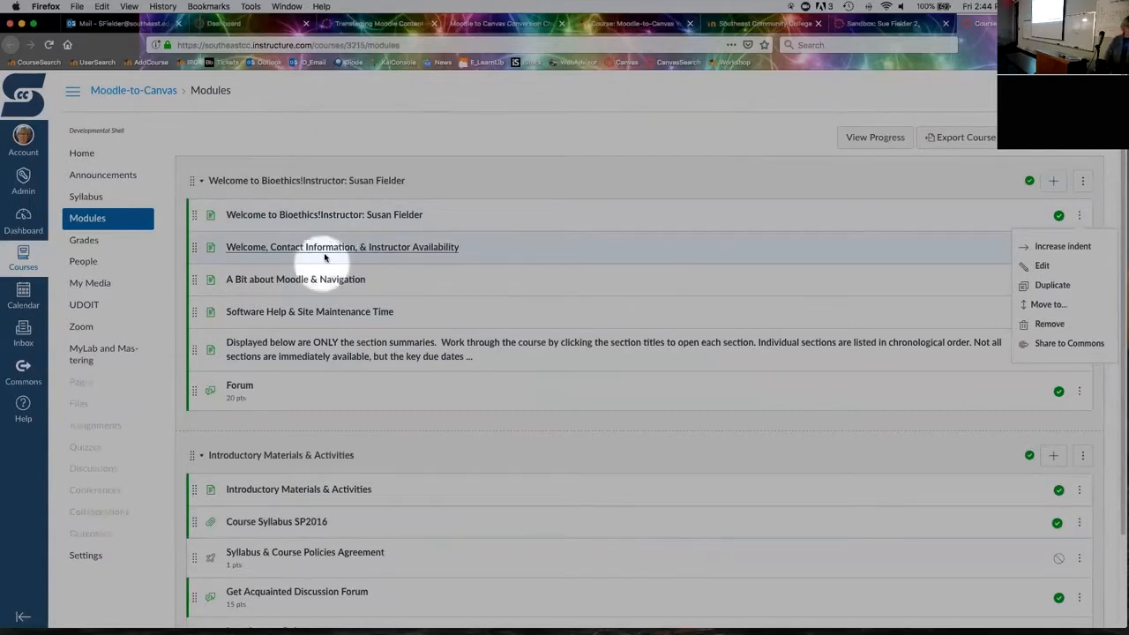
click(671, 220)
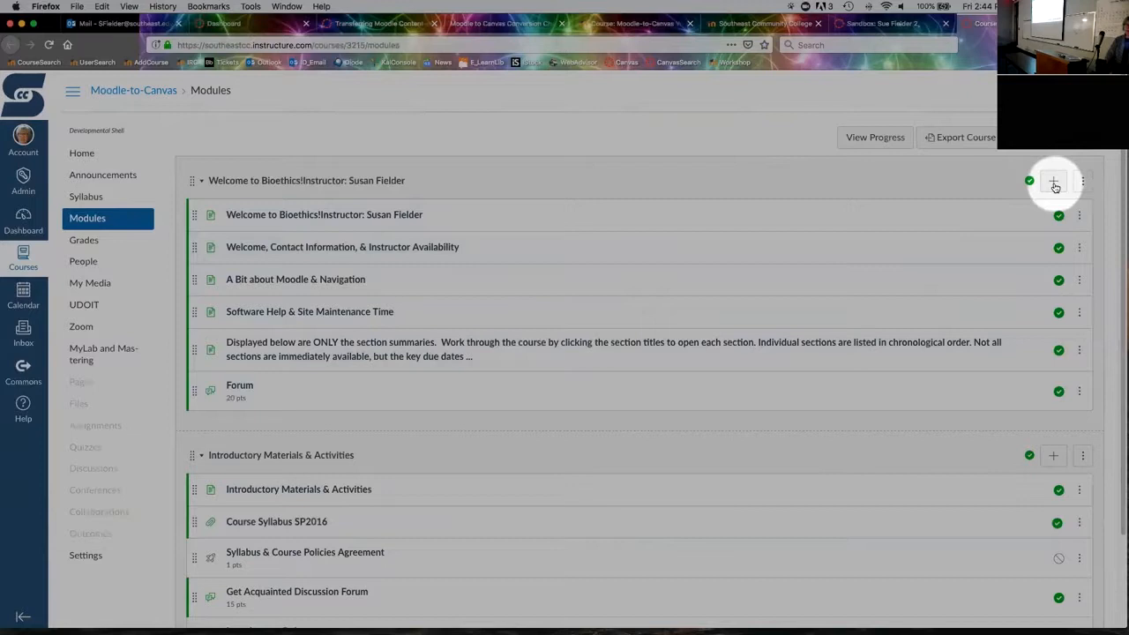
- Add a new assignment named "New Assignment" to the Welcome to Bioethics module, without indentation
click(1054, 183)
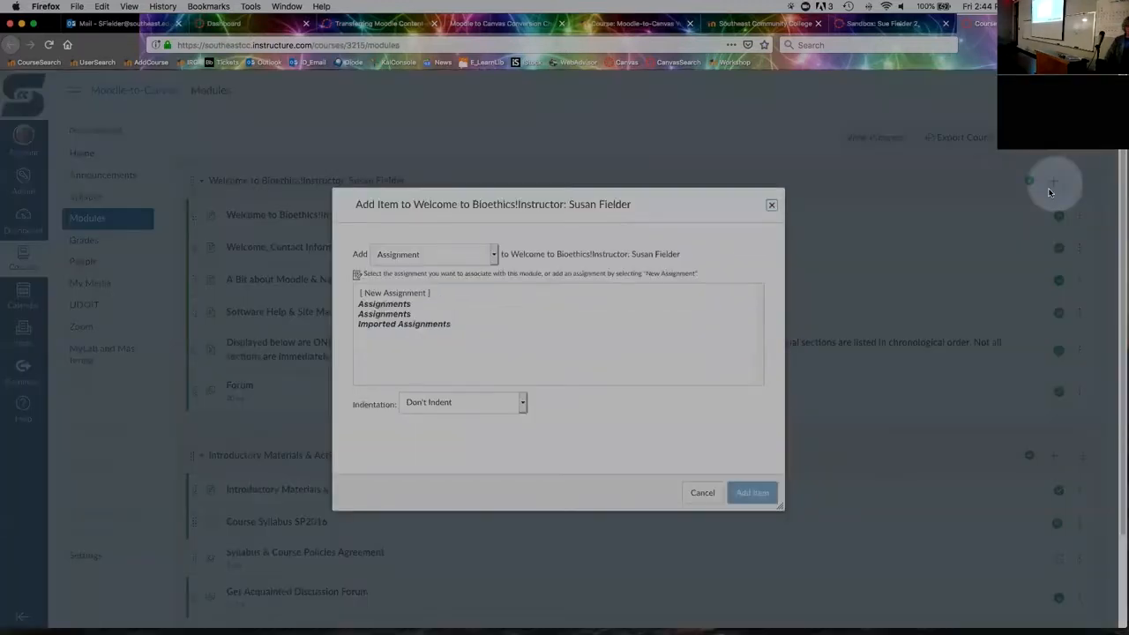
click(490, 255)
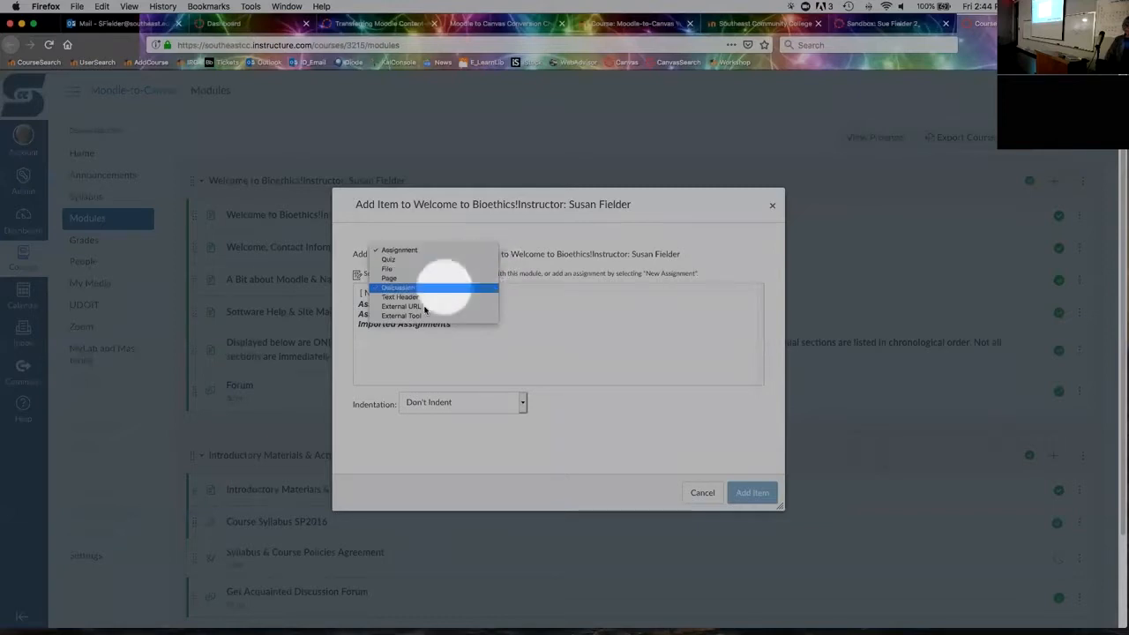
click(411, 250)
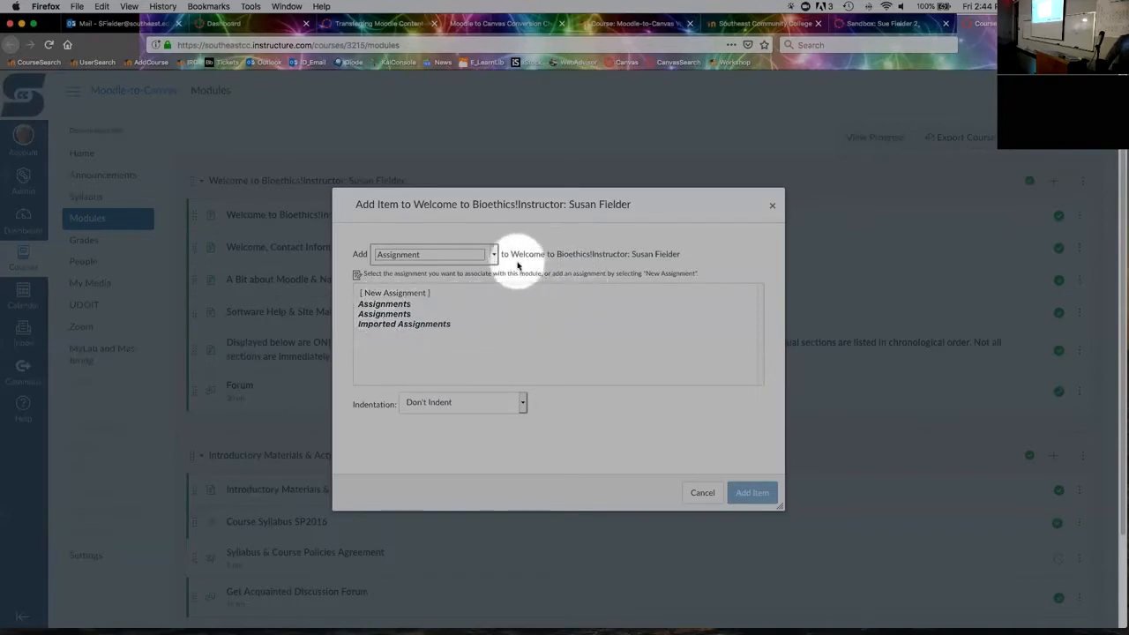
click(395, 294)
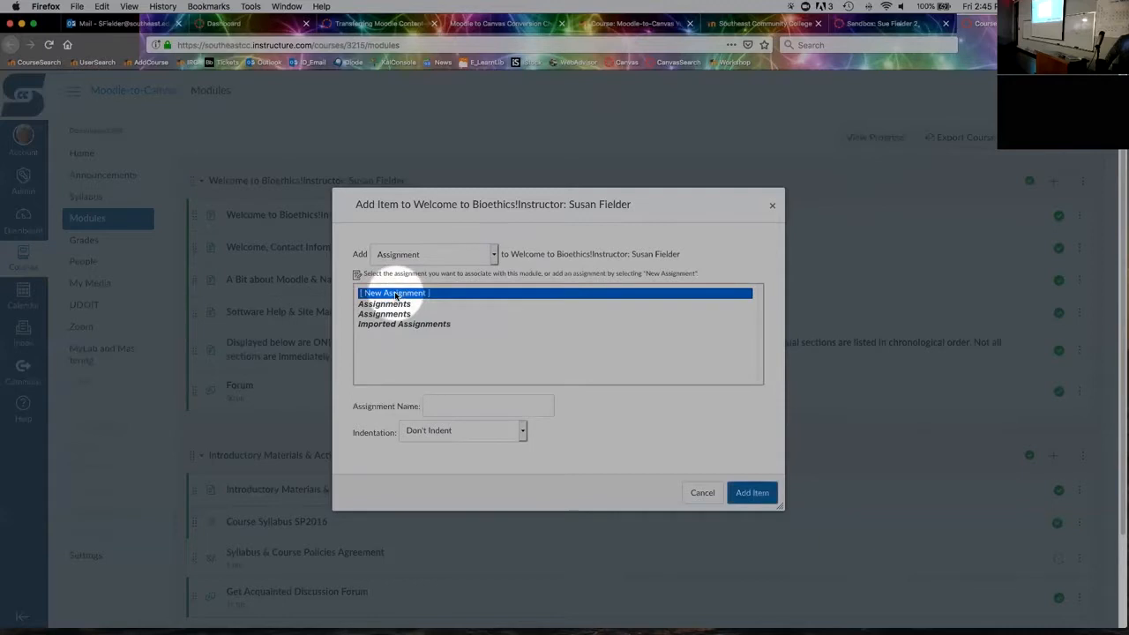
click(466, 403)
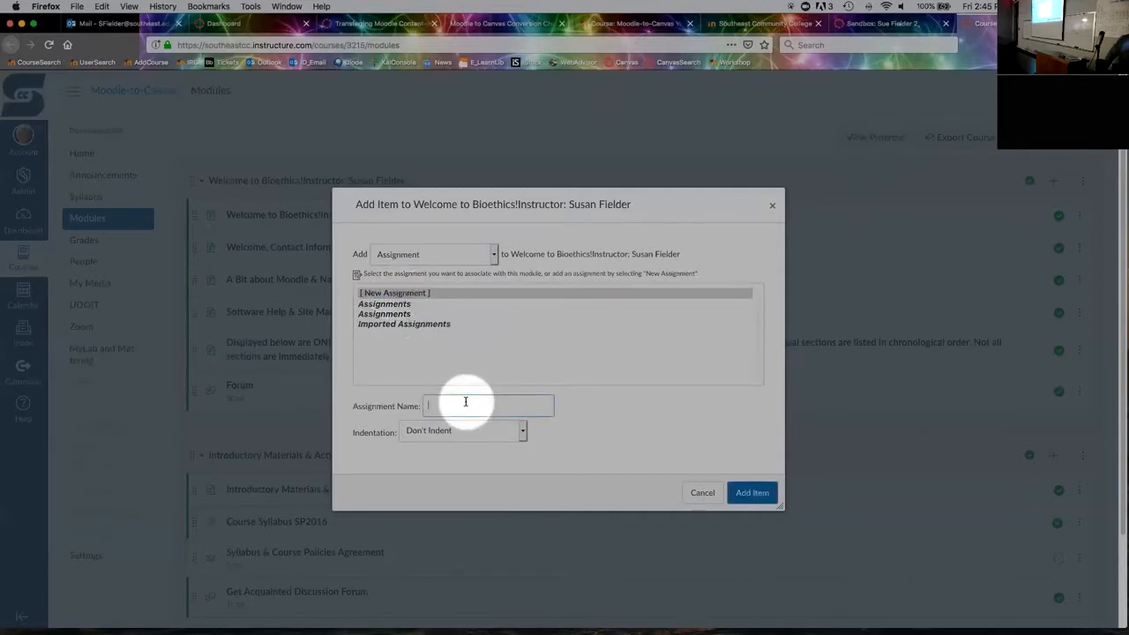
text(New Assignment)
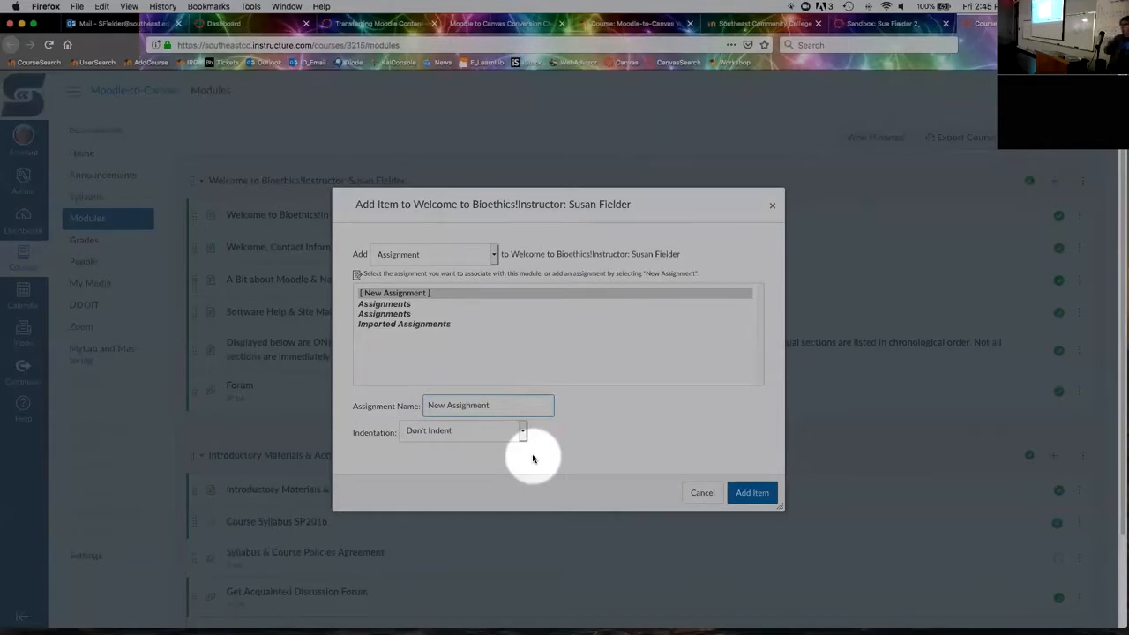
click(755, 494)
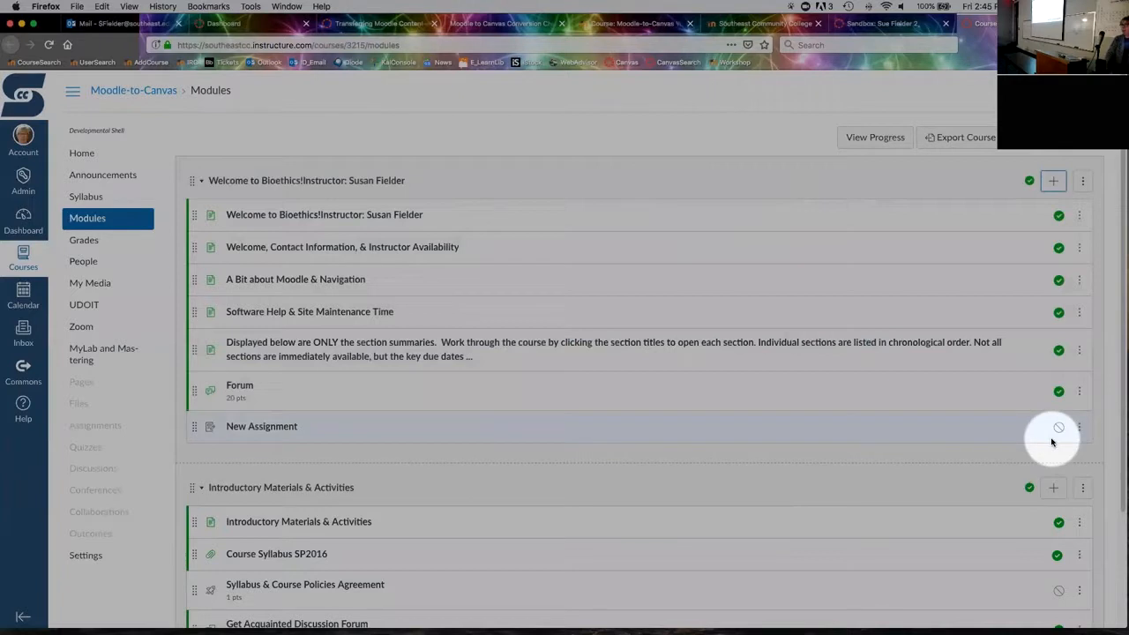
- Open the new assignment for editing and enter the placeholder description "dlkdj ;lkajsd f;ldksfja ;lfdks woo"
click(276, 430)
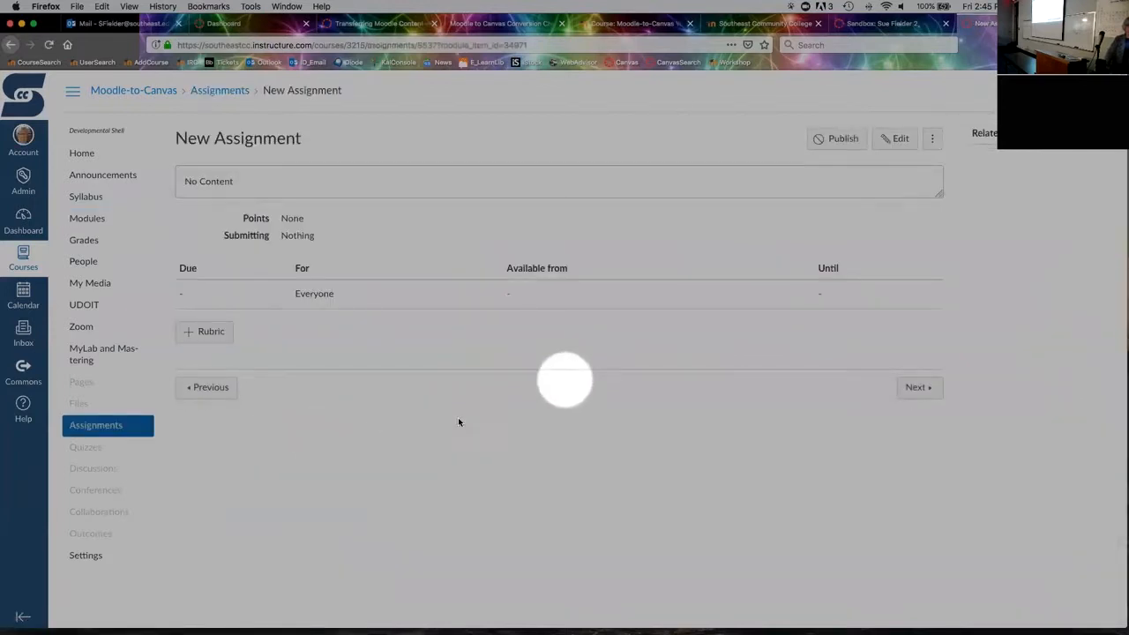
click(899, 140)
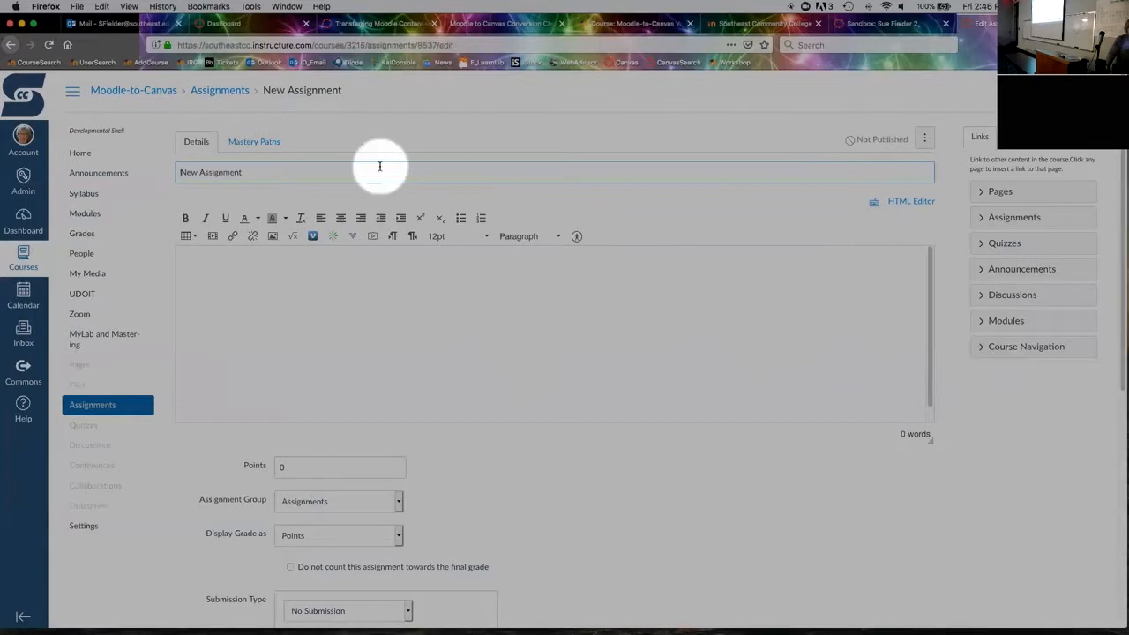
click(404, 292)
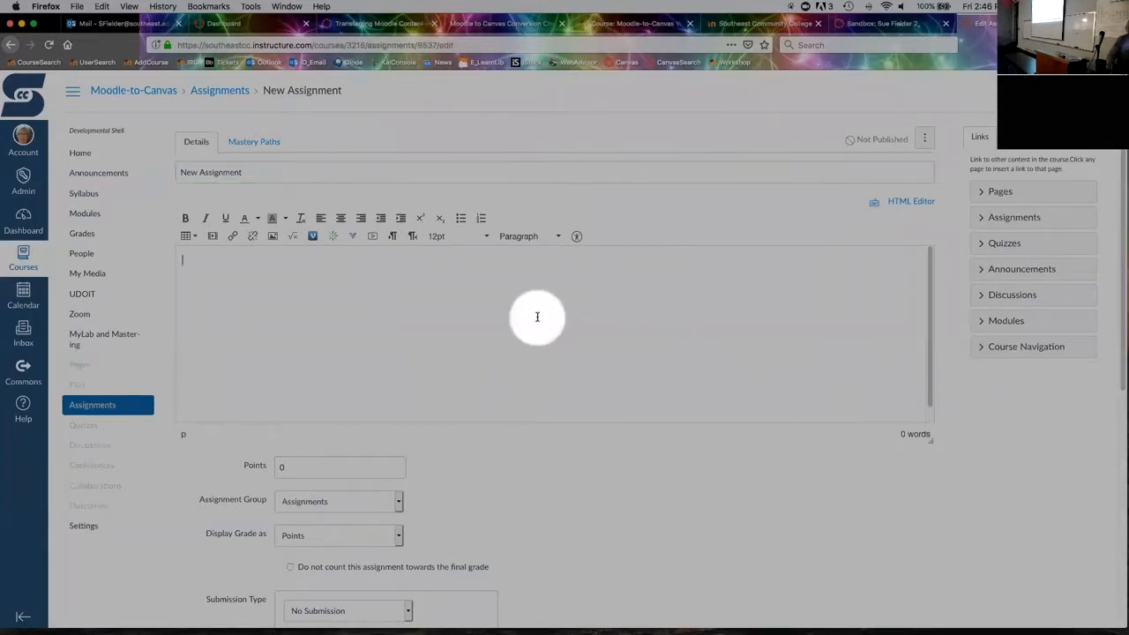
text(dlkdj ;lkajsd f;ldksfja ;lfdks)
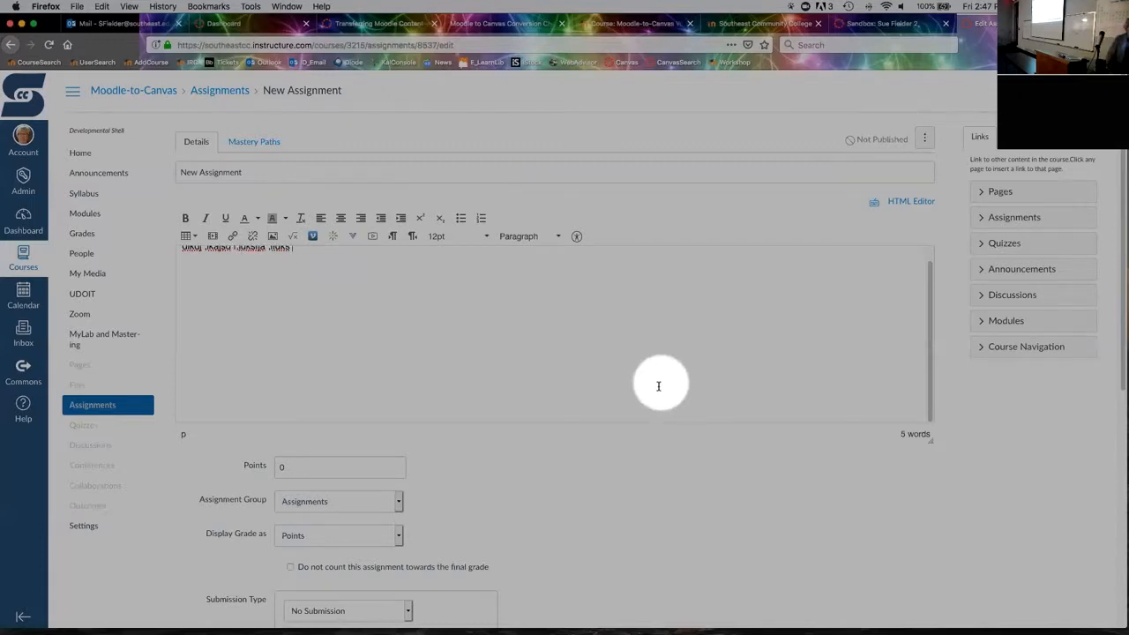
scroll(660, 385, down, 5)
scroll(561, 204, up, 3)
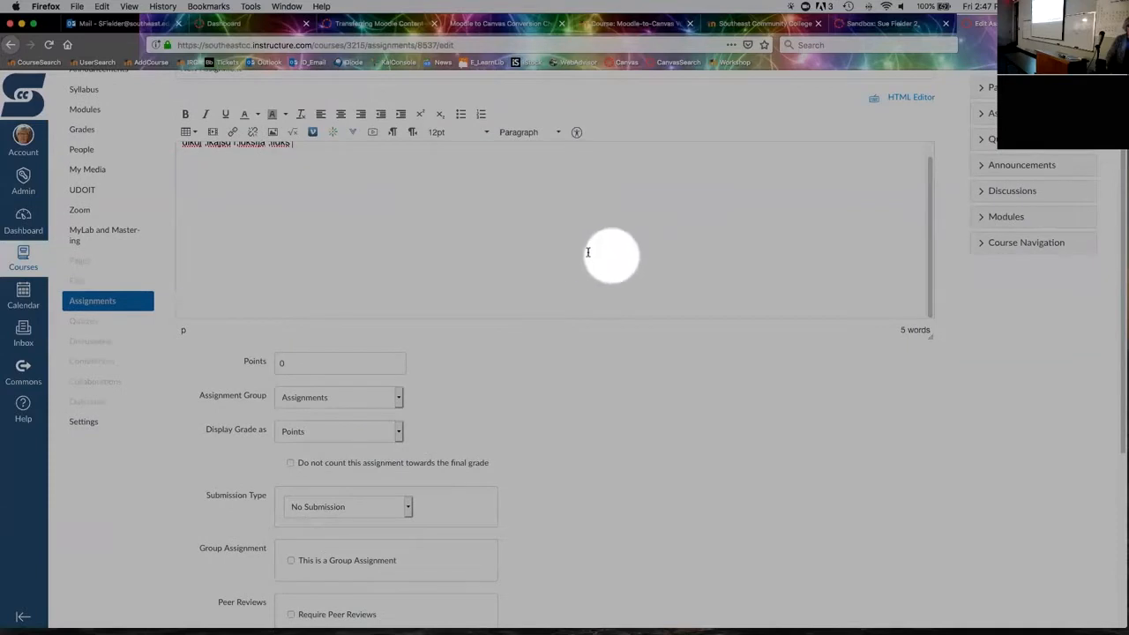
scroll(997, 220, up, 2)
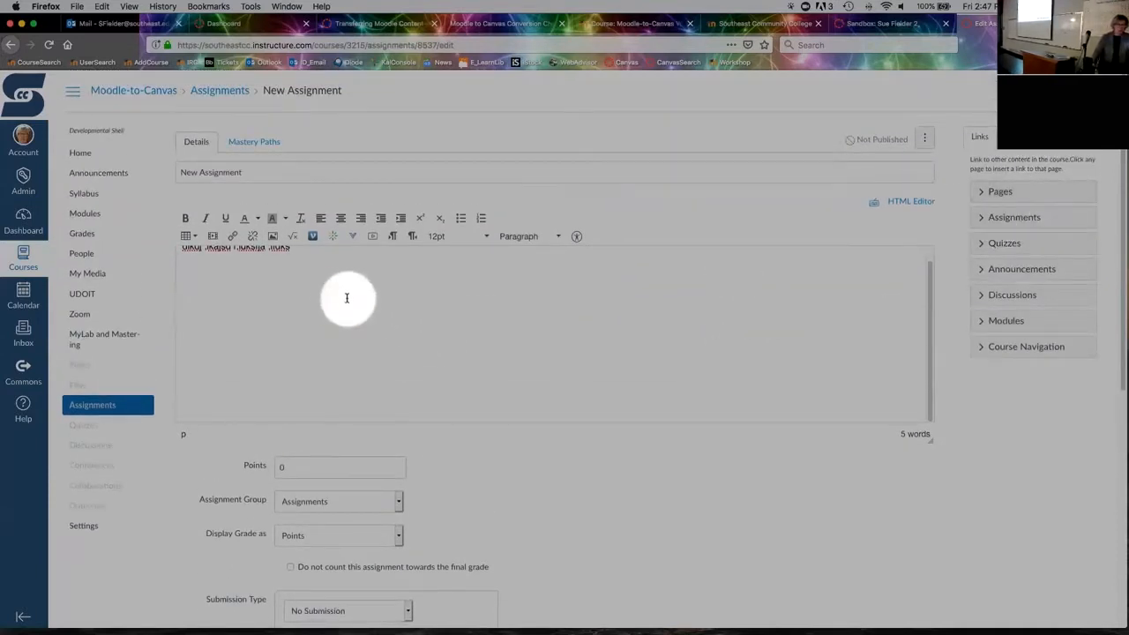
text(woo)
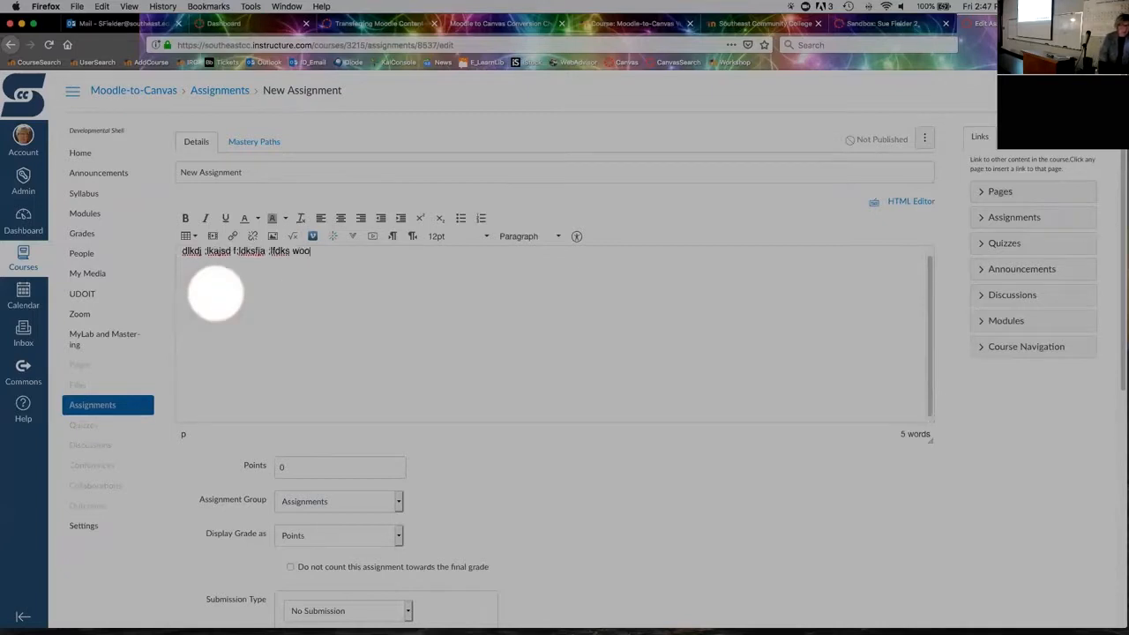
scroll(218, 292, up, 1)
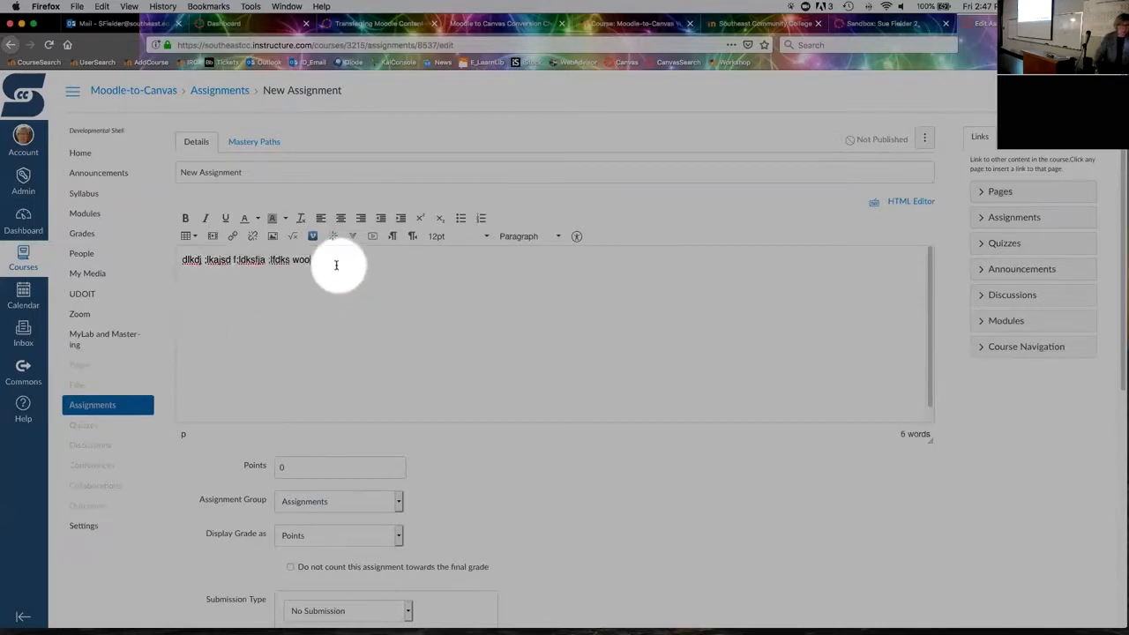
- Add the text "WOrksheet 1" two lines below the description and link it to the course file Laptop.jpg
key(Return)
key(Return)
text(WOrksheet 1)
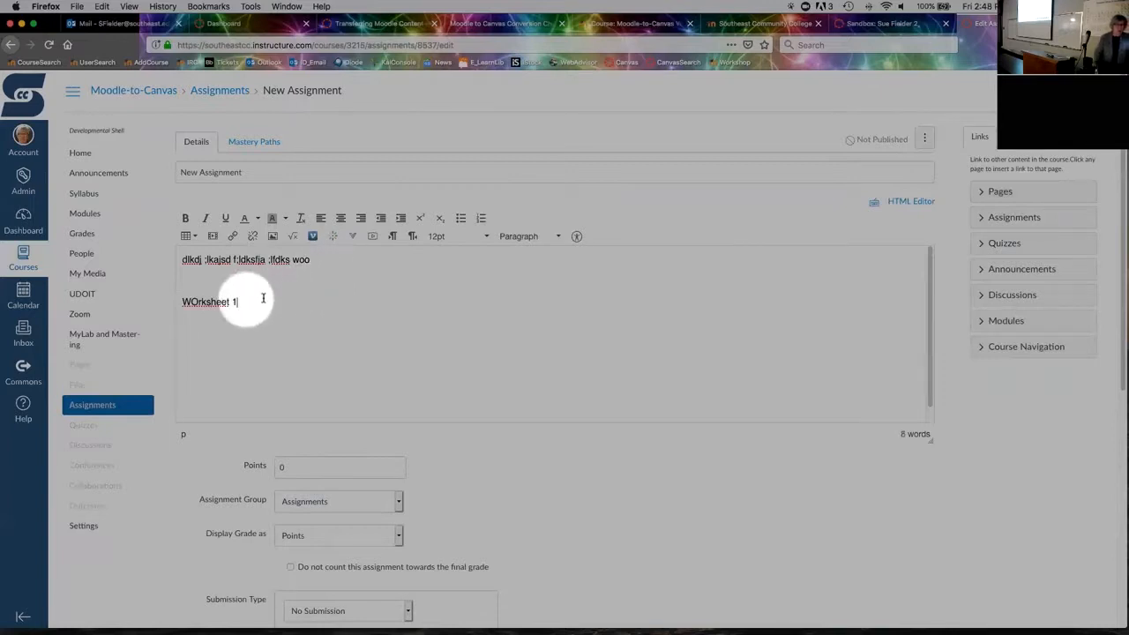
drag(238, 303, 183, 303)
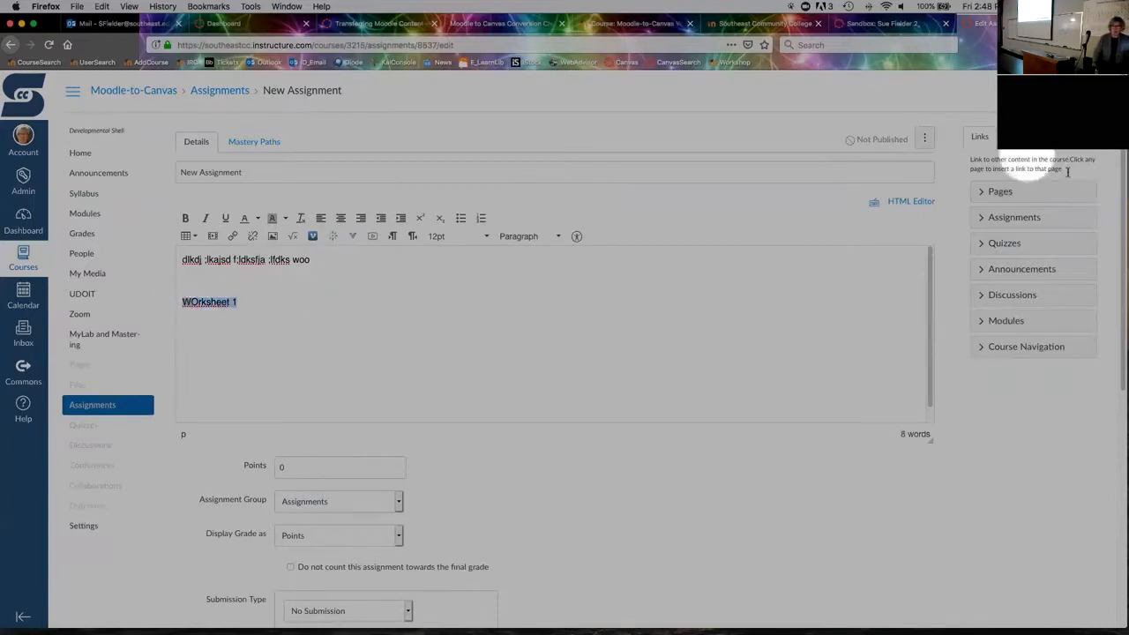
click(1016, 135)
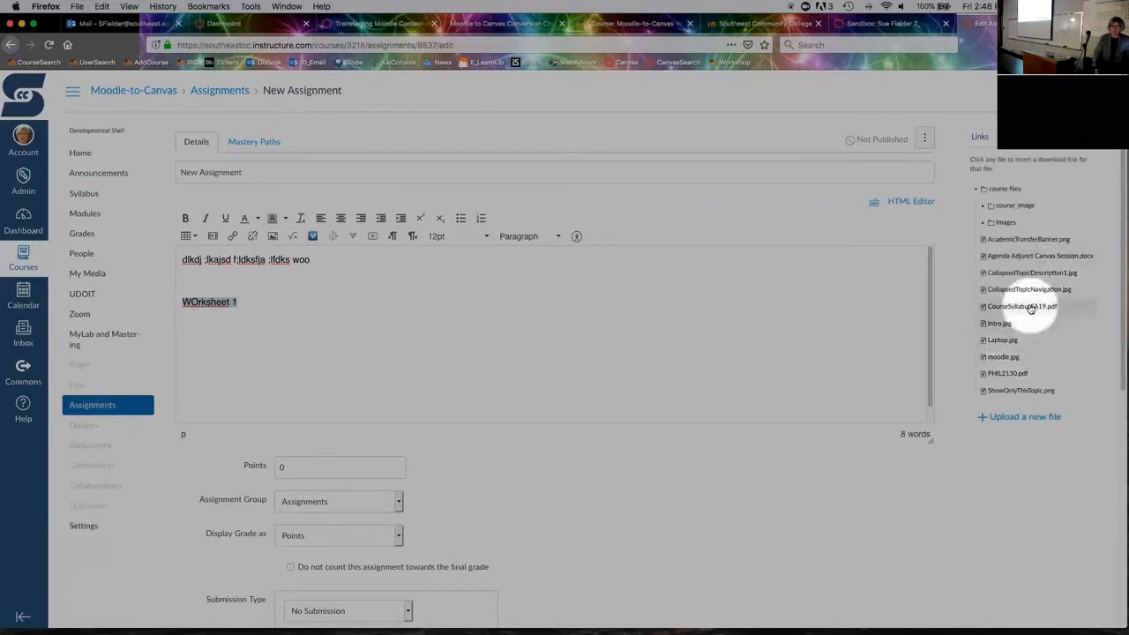
click(1006, 335)
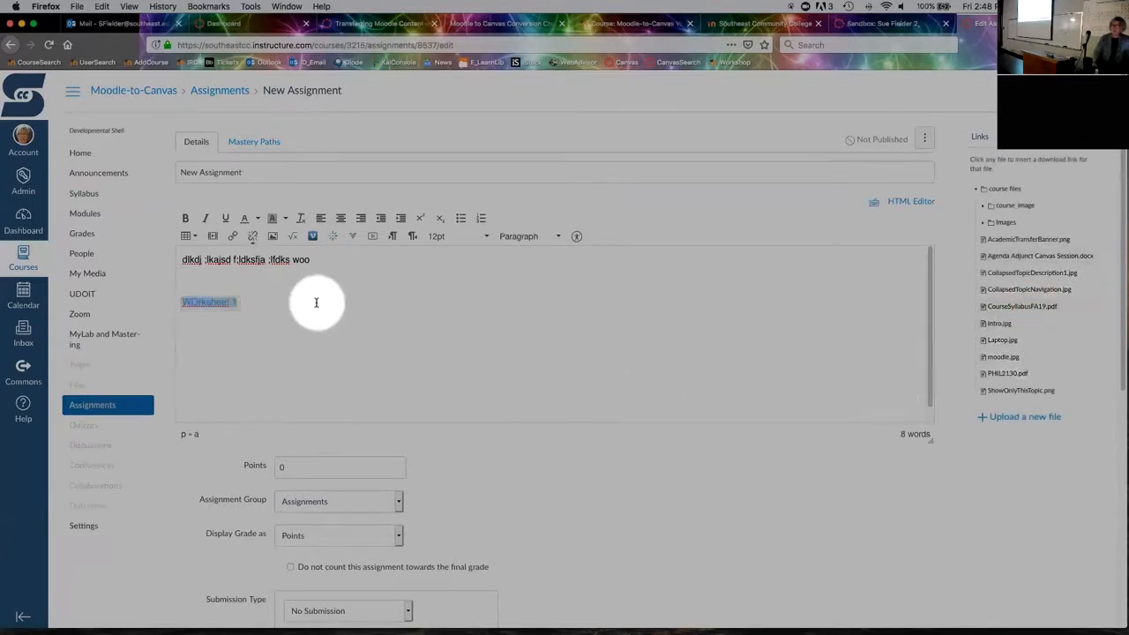
- Create a new assignment group named "Worksheets" and put the assignment in it
scroll(315, 302, down, 1)
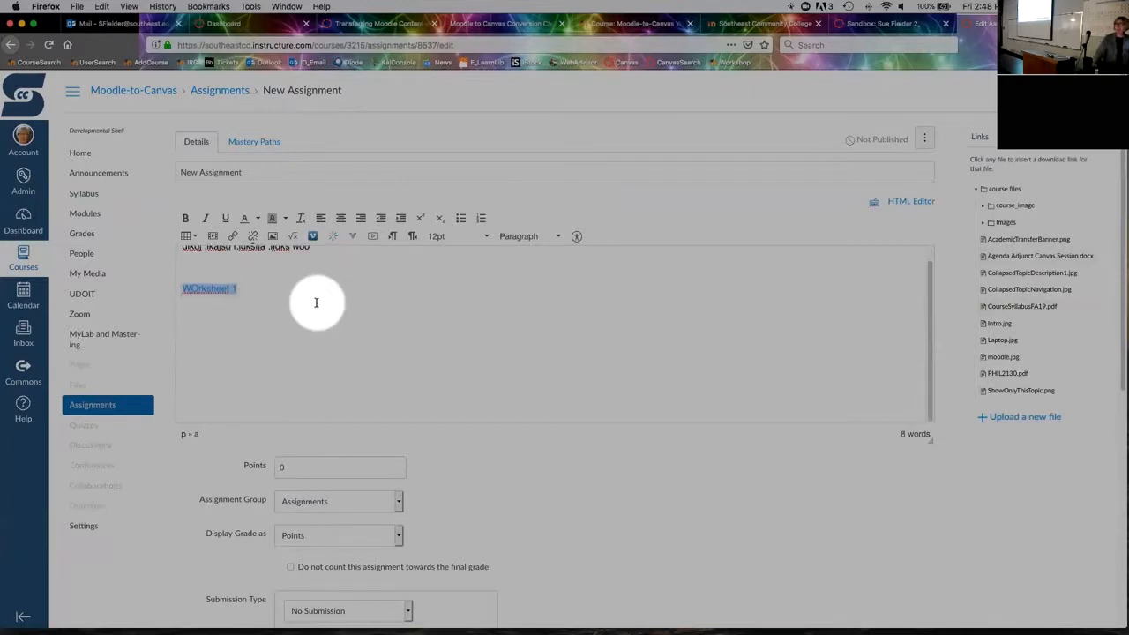
scroll(315, 302, down, 6)
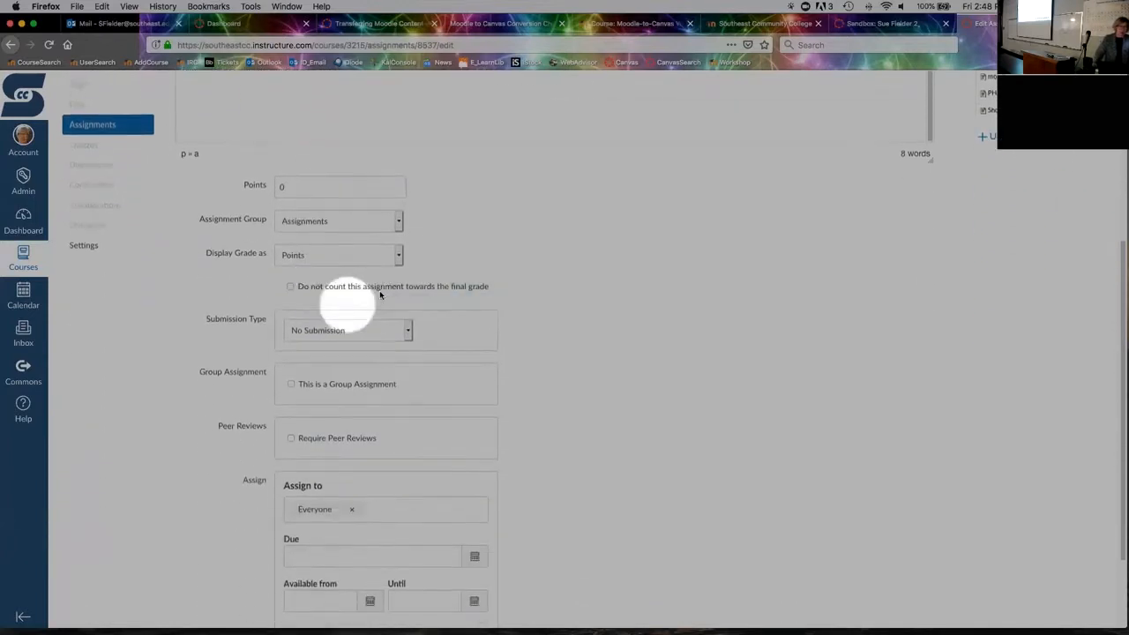
scroll(380, 295, down, 1)
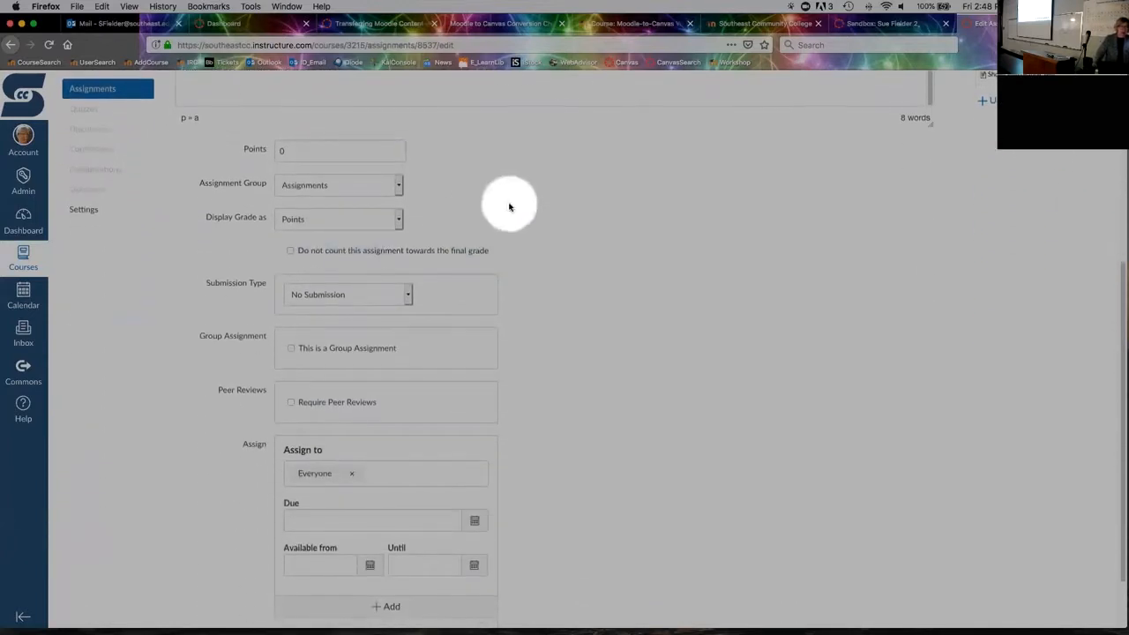
click(400, 189)
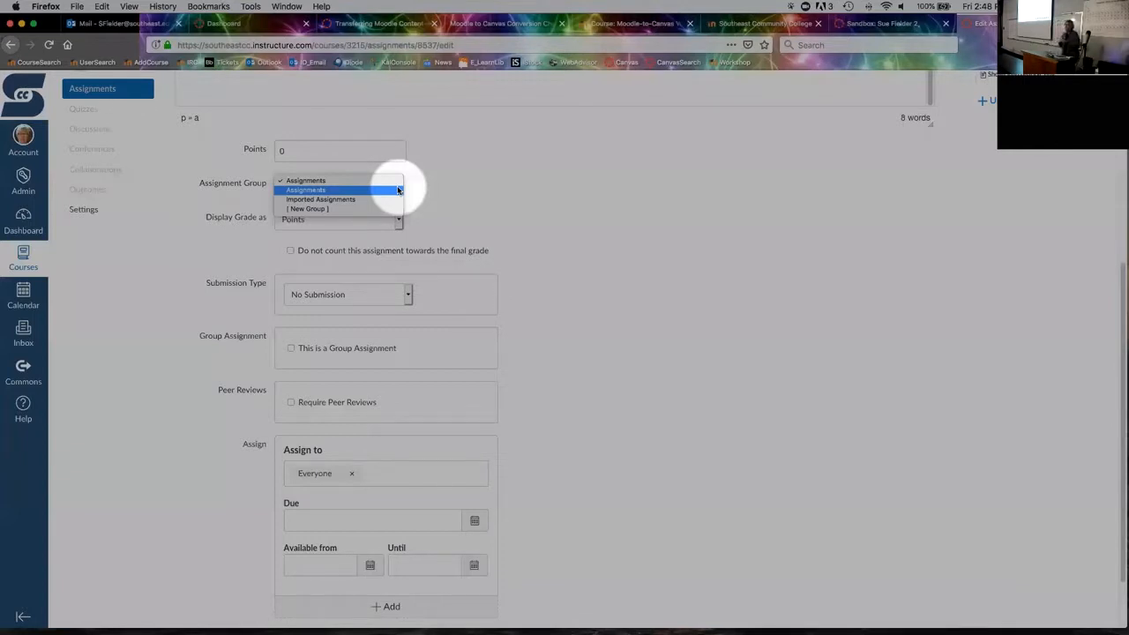
click(322, 209)
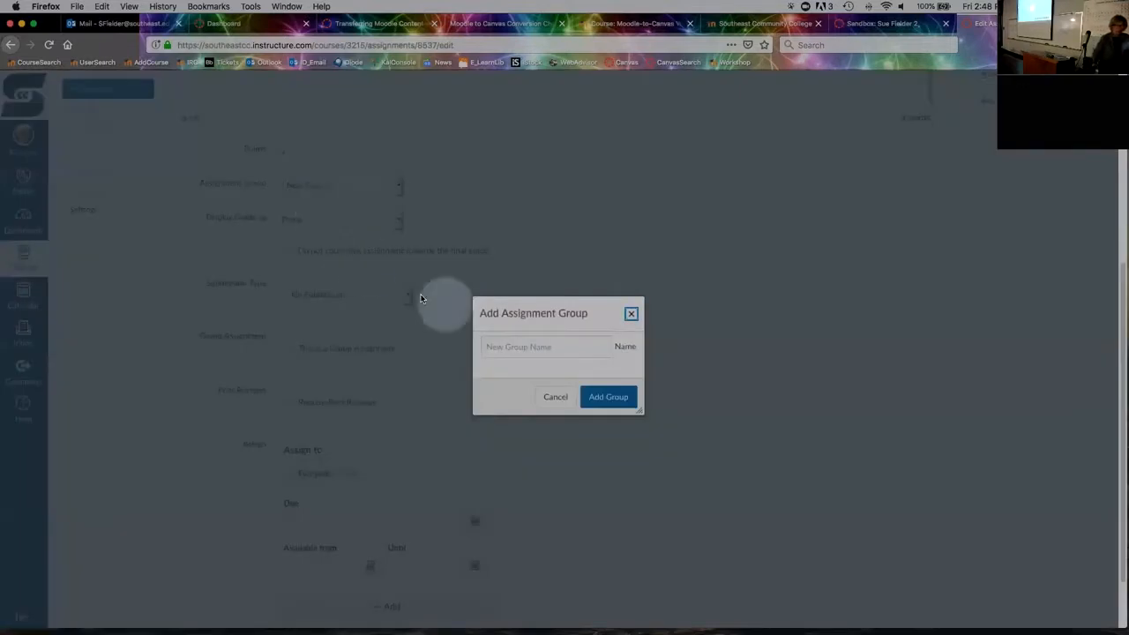
click(576, 347)
text(Worksheets)
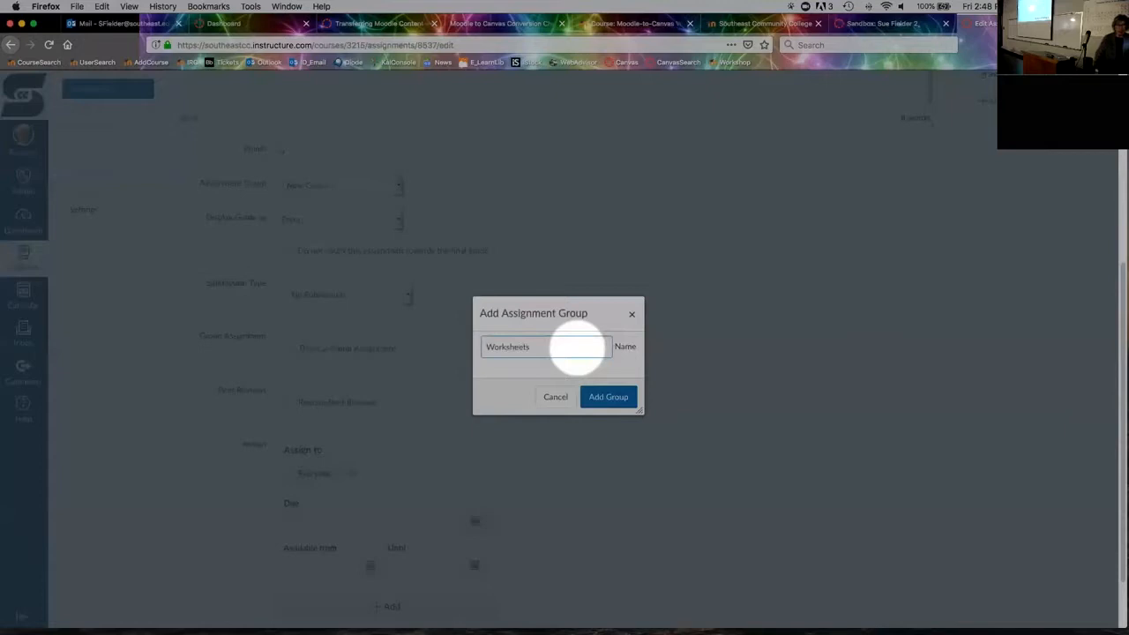
click(625, 398)
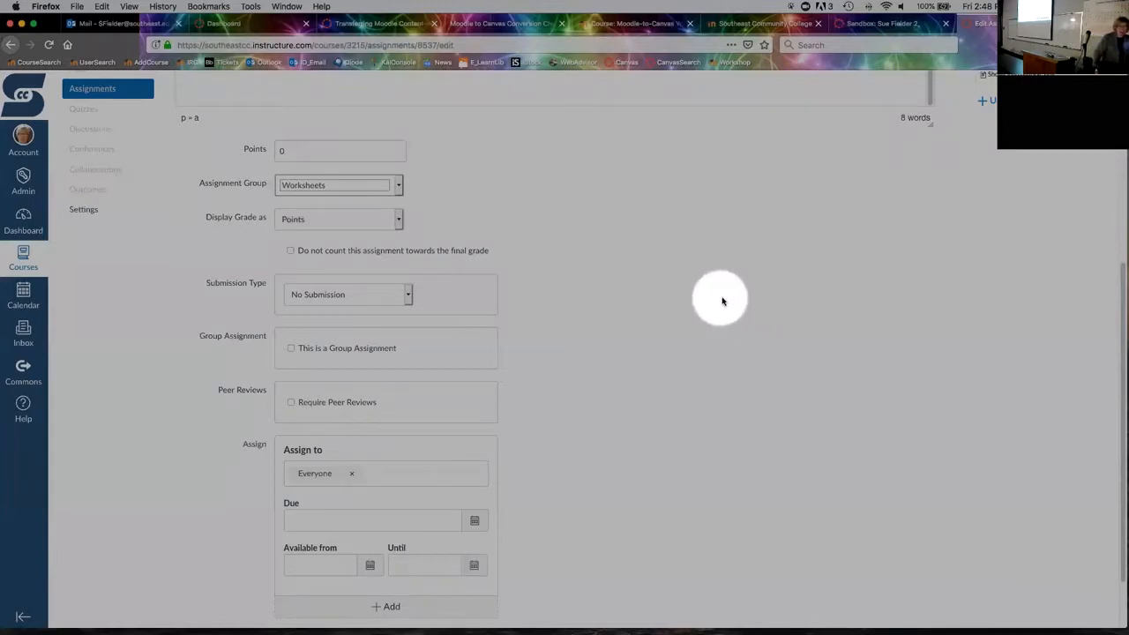
- Show the entry options for Online submission, and switch the assignment's submission type to External Tool
click(408, 298)
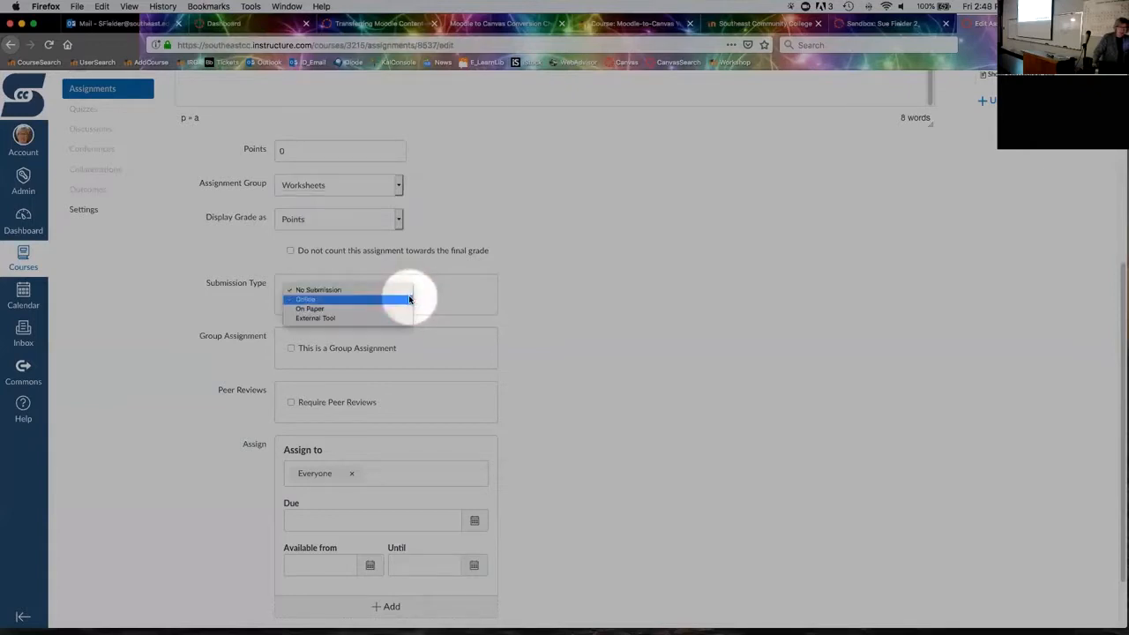
click(328, 300)
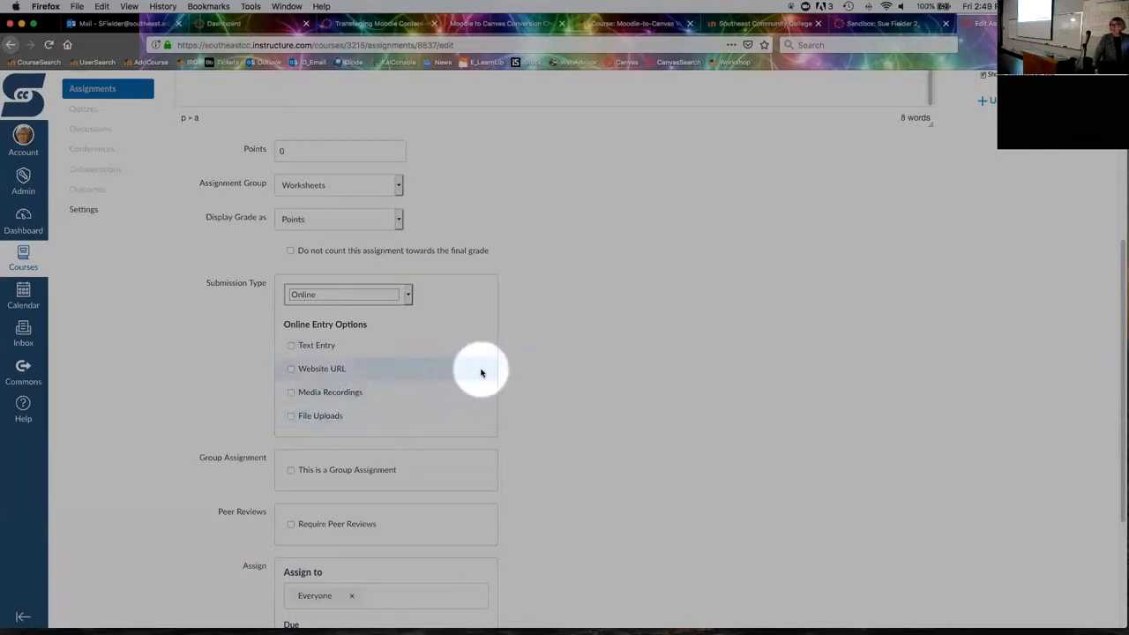
click(407, 297)
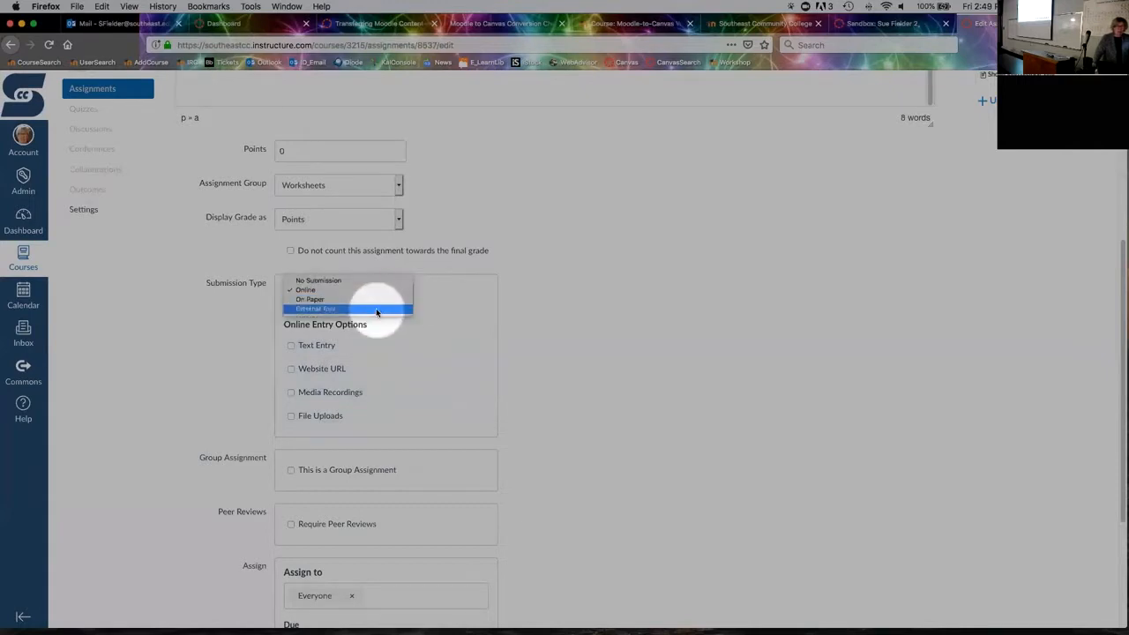
click(377, 309)
- Look through the whole list of external tools available for the assignment, and close it without selecting one
click(473, 369)
click(642, 342)
drag(642, 342, 644, 360)
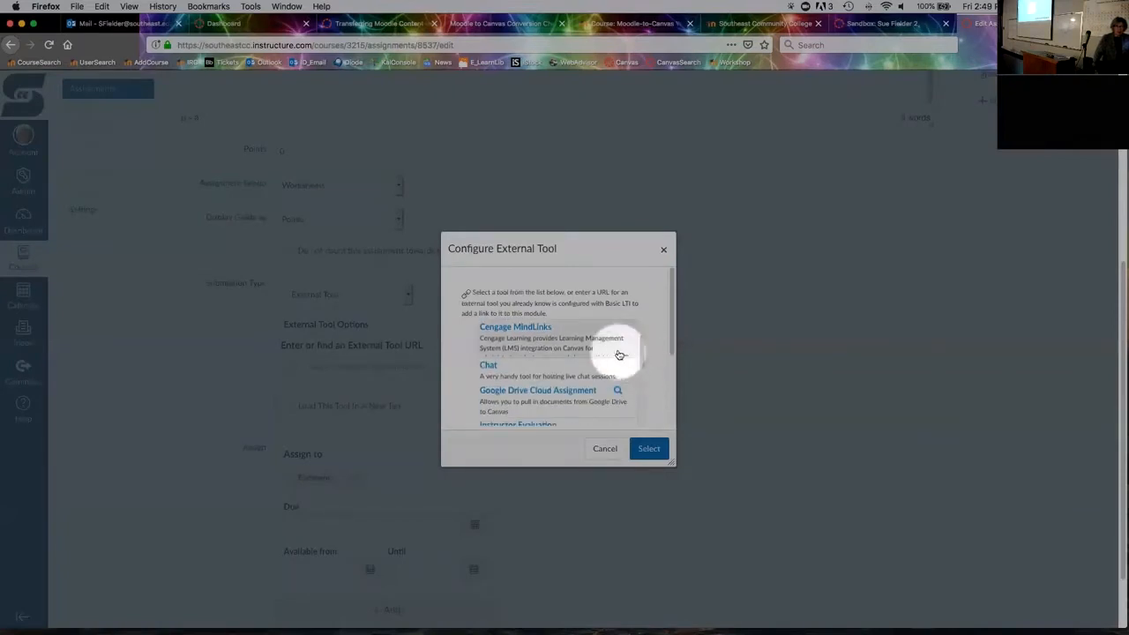
click(644, 359)
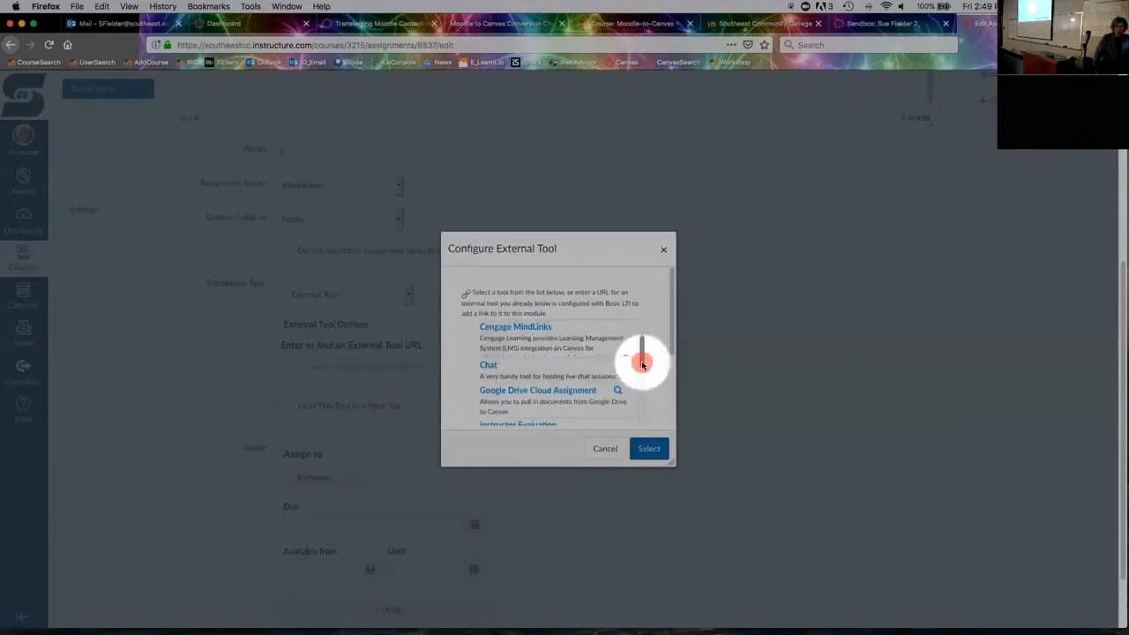
drag(641, 364, 641, 446)
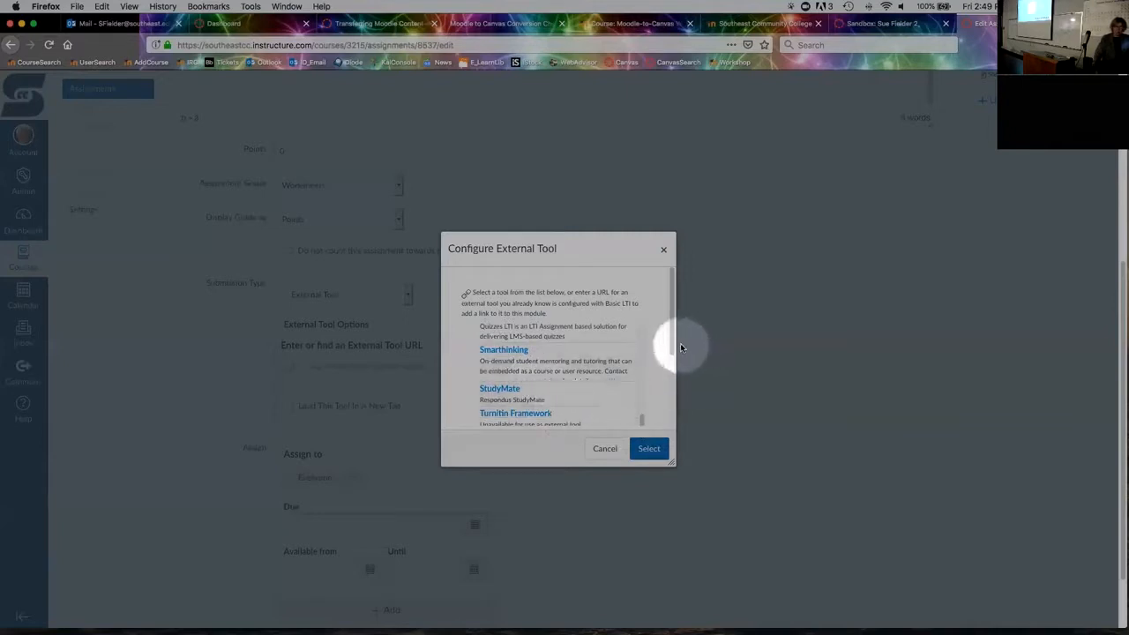
drag(669, 348, 669, 411)
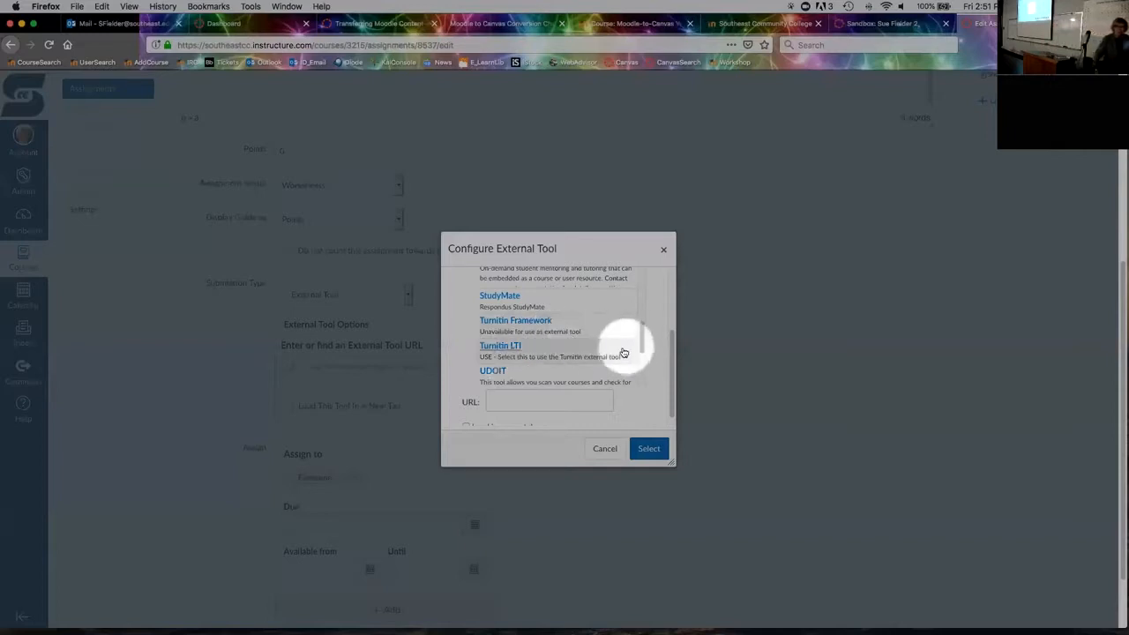
drag(637, 349, 641, 395)
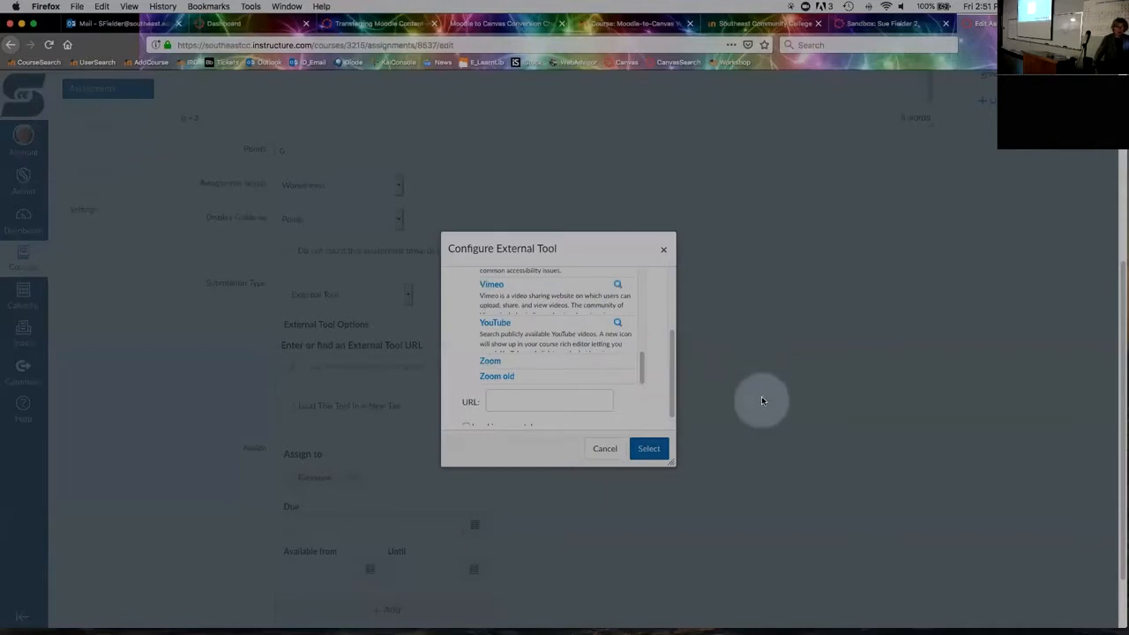
click(603, 450)
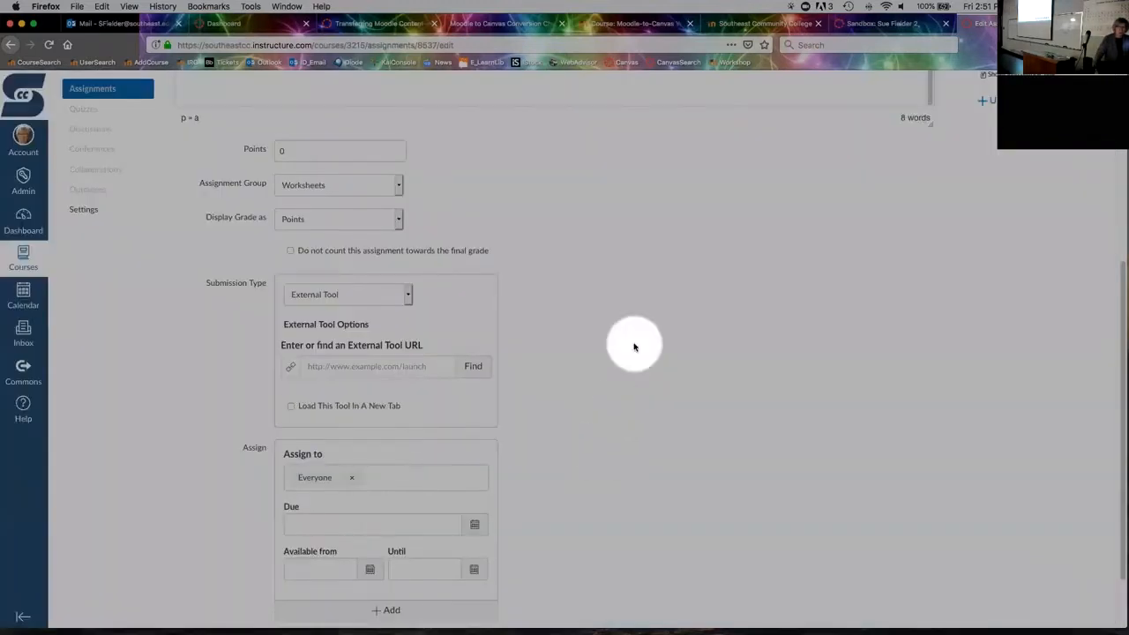
- Set the assignment's submission type to Online and allow File Uploads as the entry option
scroll(633, 346, down, 1)
scroll(634, 346, down, 1)
scroll(634, 347, up, 3)
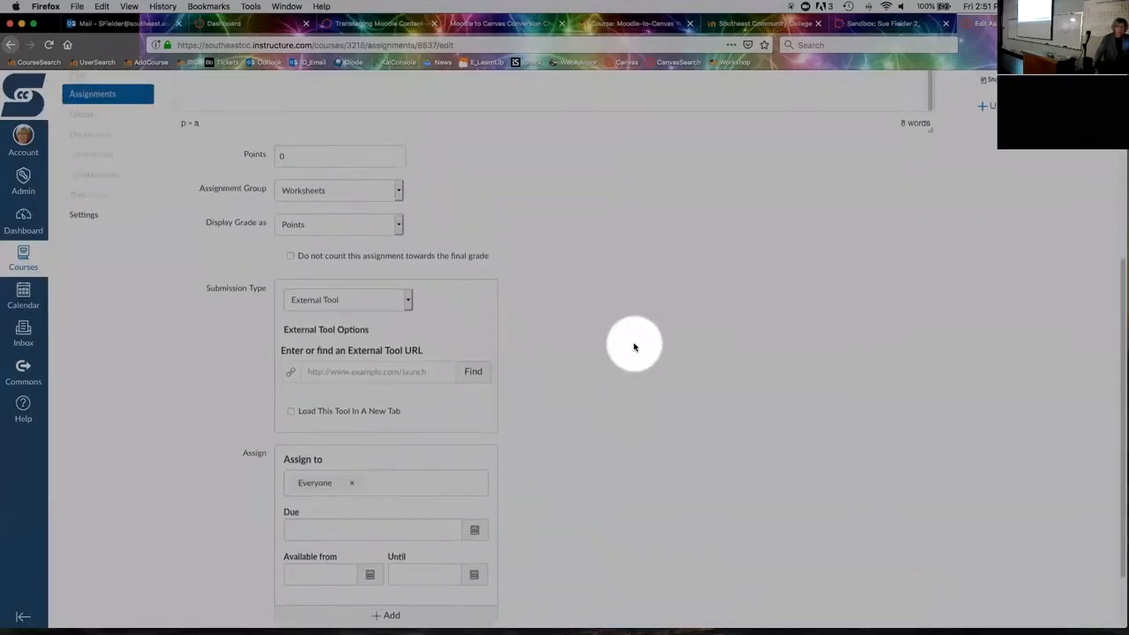
scroll(634, 347, up, 3)
scroll(633, 346, down, 3)
scroll(634, 347, down, 1)
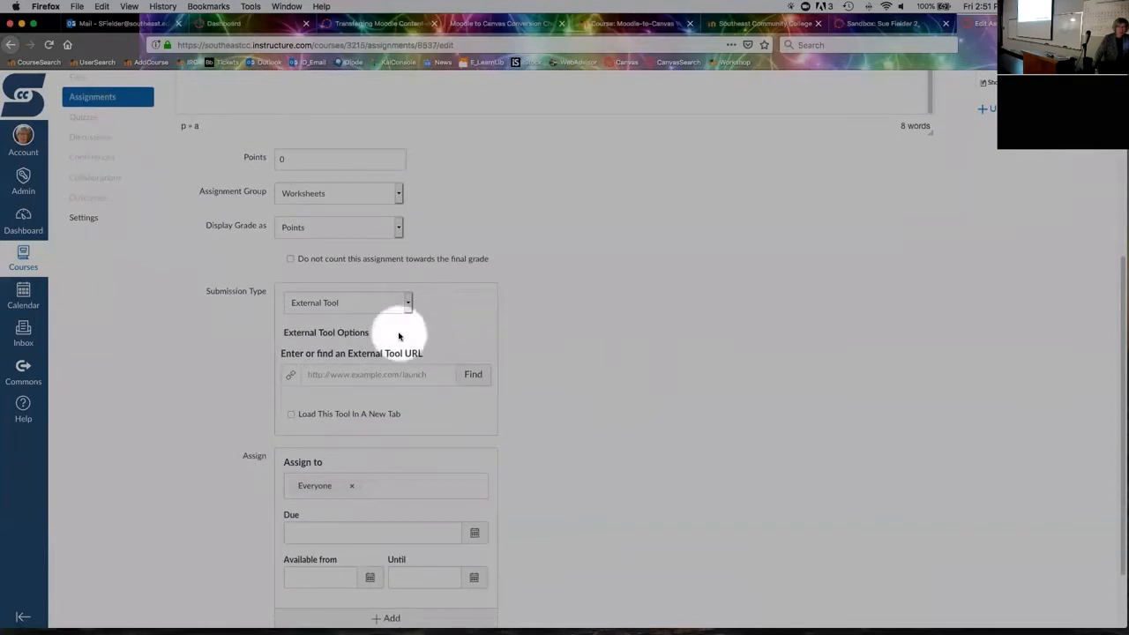
click(406, 305)
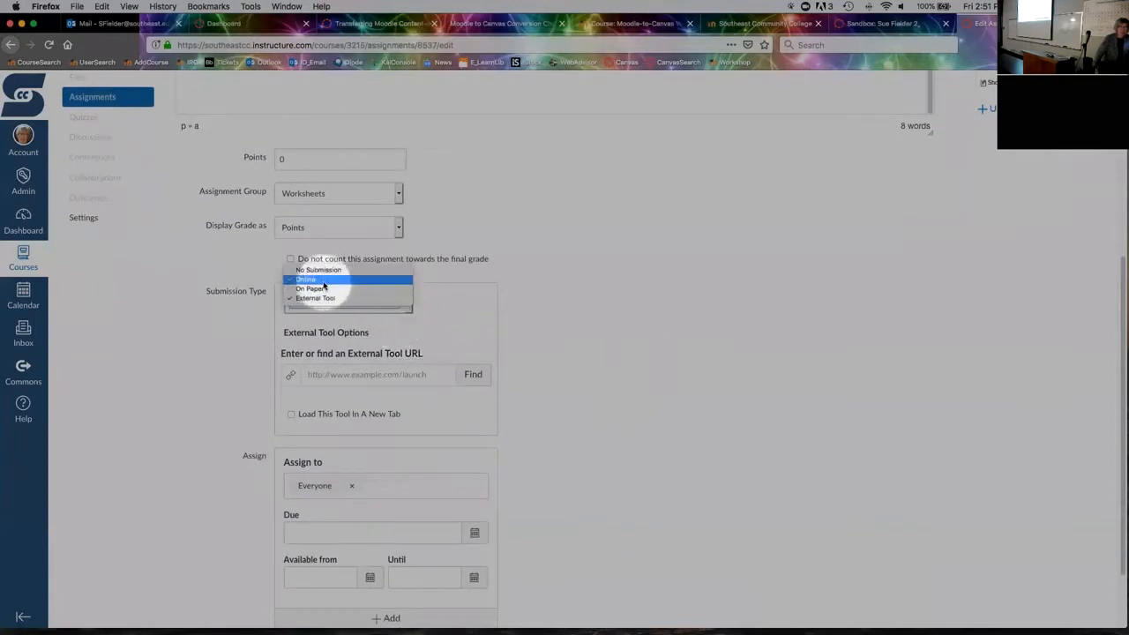
click(360, 278)
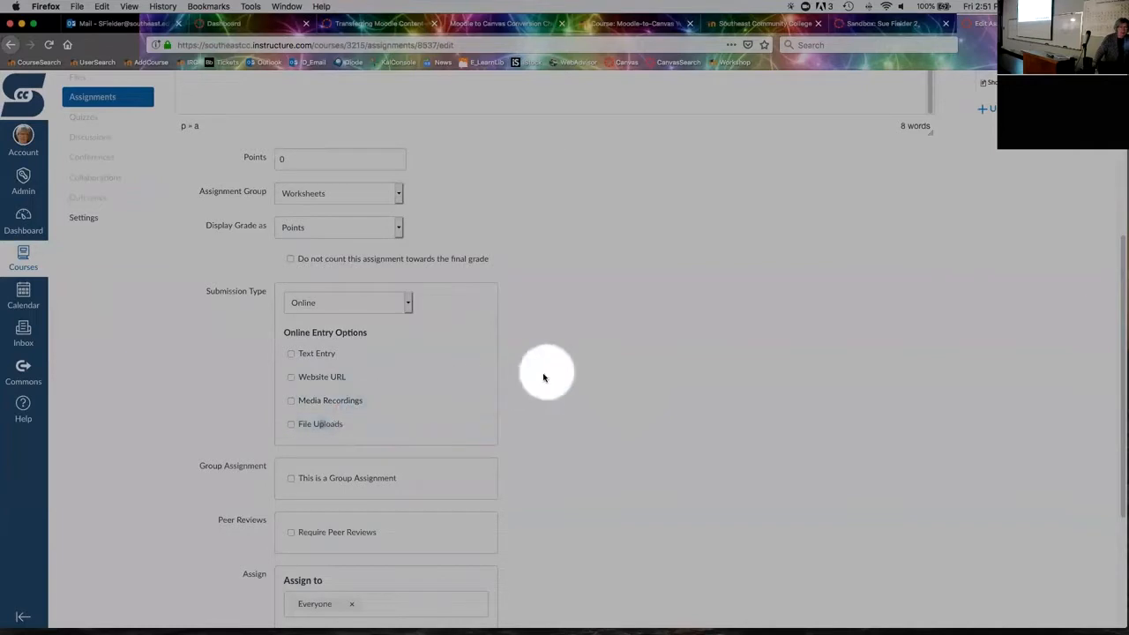
click(292, 425)
scroll(522, 404, down, 3)
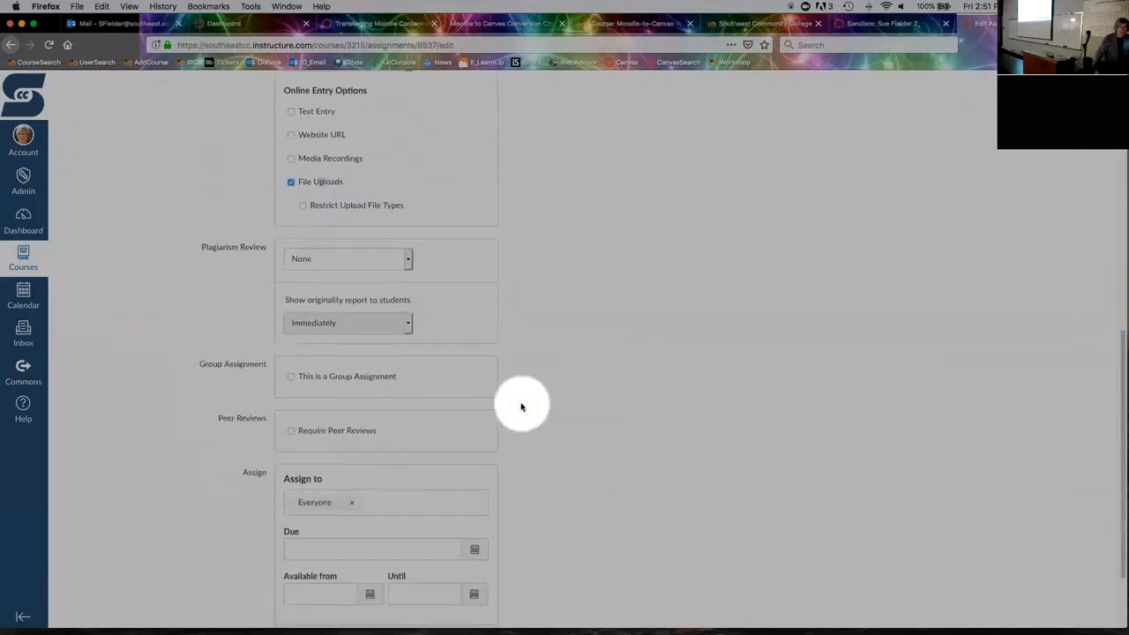
- Choose Turnitin for the assignment's plagiarism review and look through its repository, comparison and similarity report settings
scroll(600, 306, up, 2)
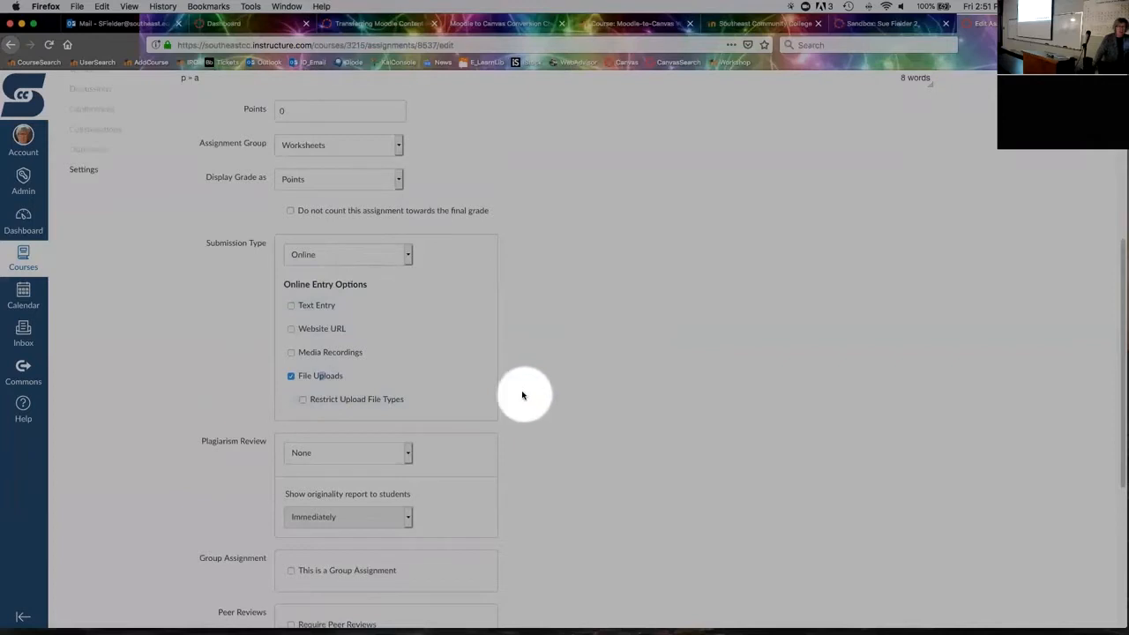
scroll(524, 396, down, 4)
click(402, 301)
click(399, 307)
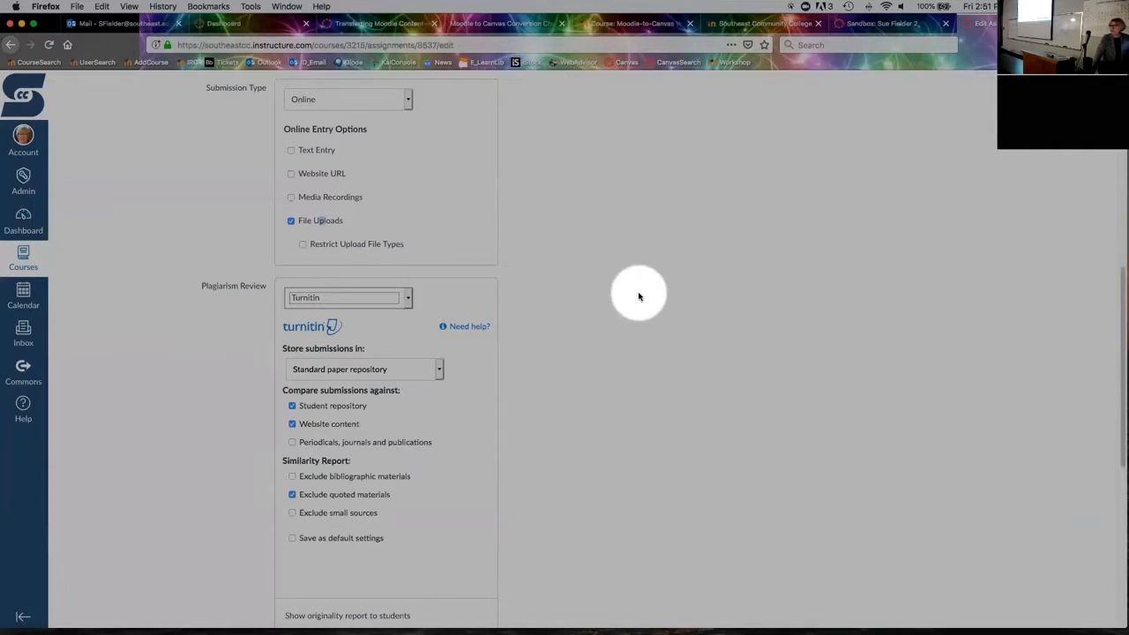
scroll(639, 297, down, 3)
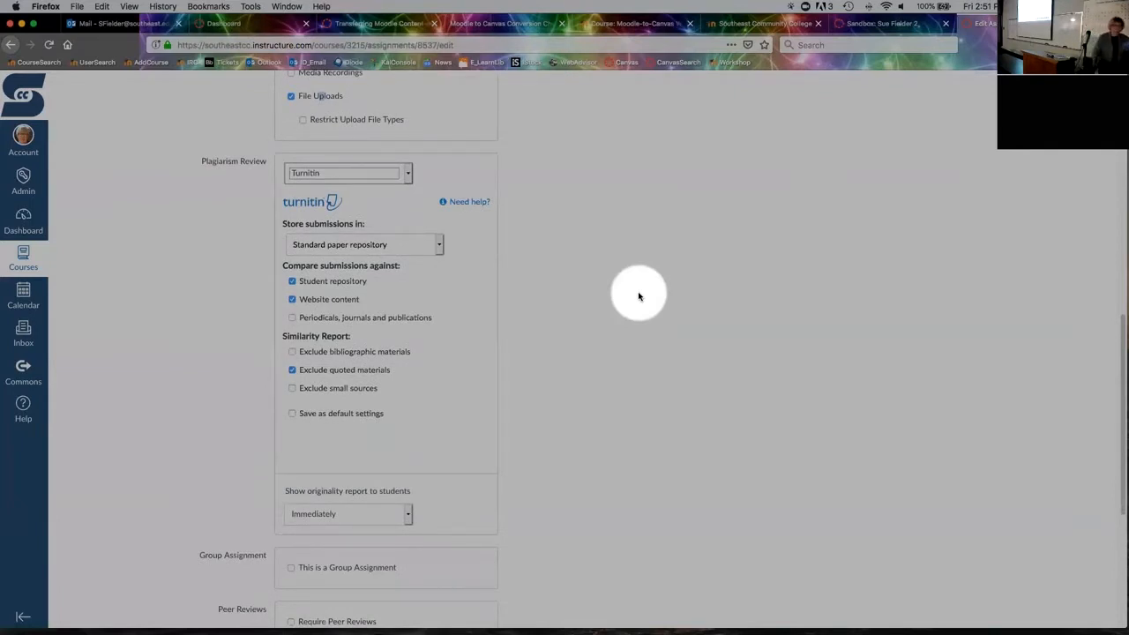
scroll(639, 296, down, 7)
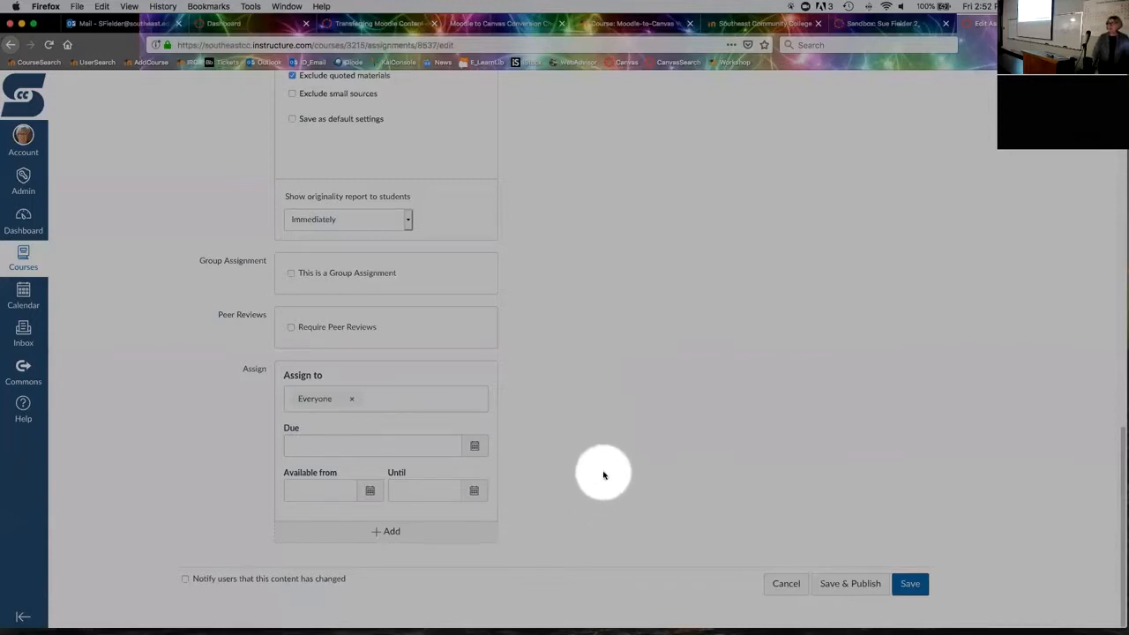
- Add a second Assign to block to the assignment and show the sections and students it can be assigned to
click(379, 532)
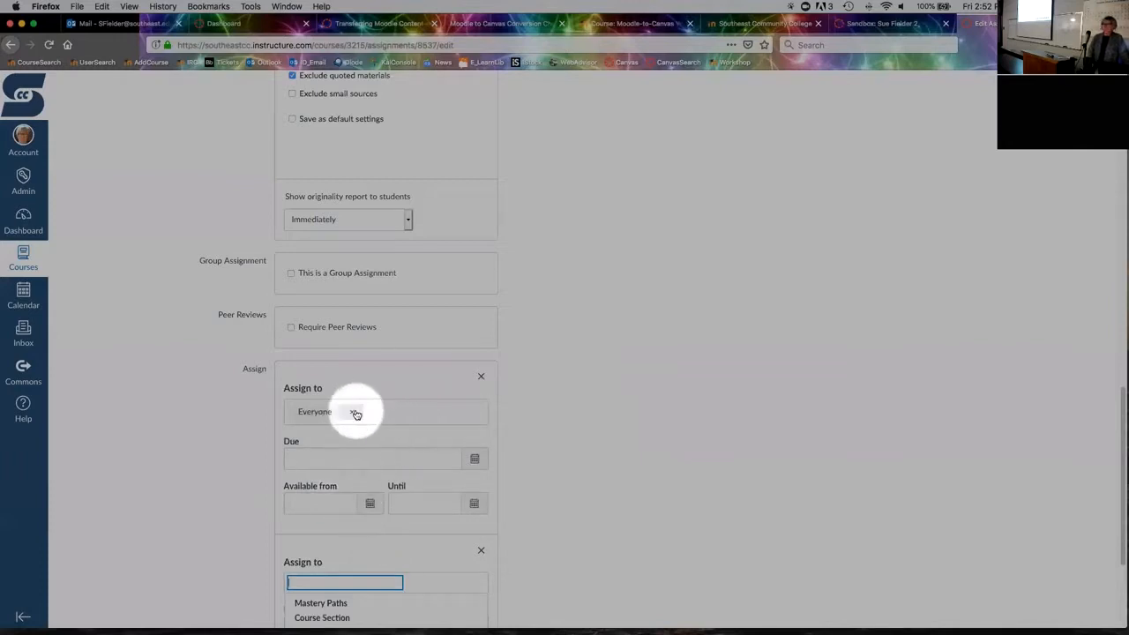
scroll(653, 472, down, 3)
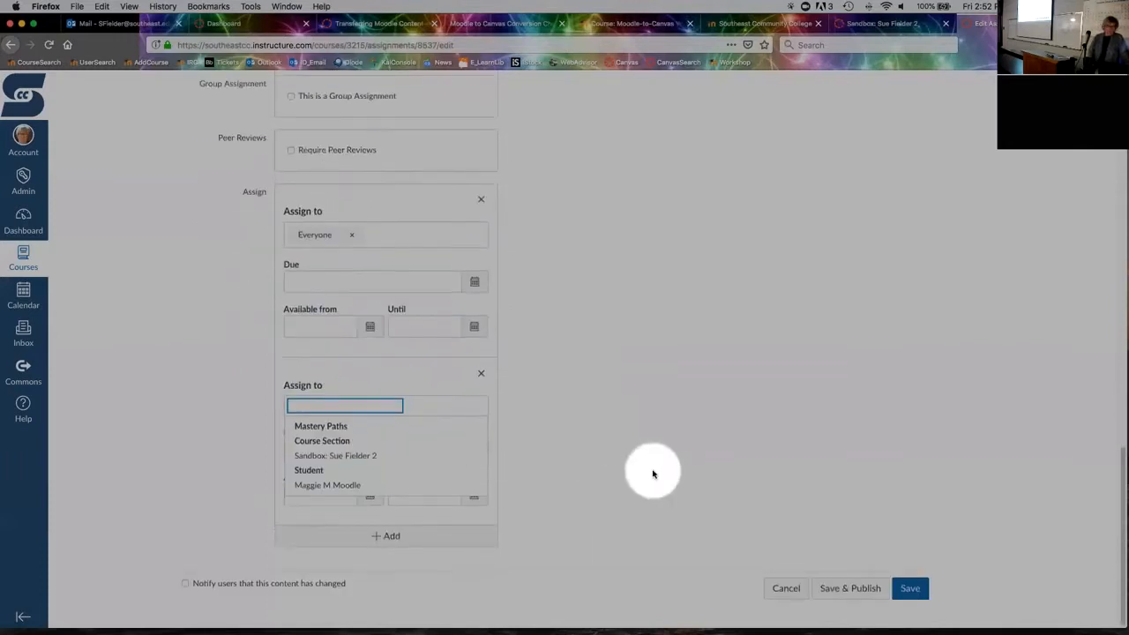
scroll(653, 475, up, 15)
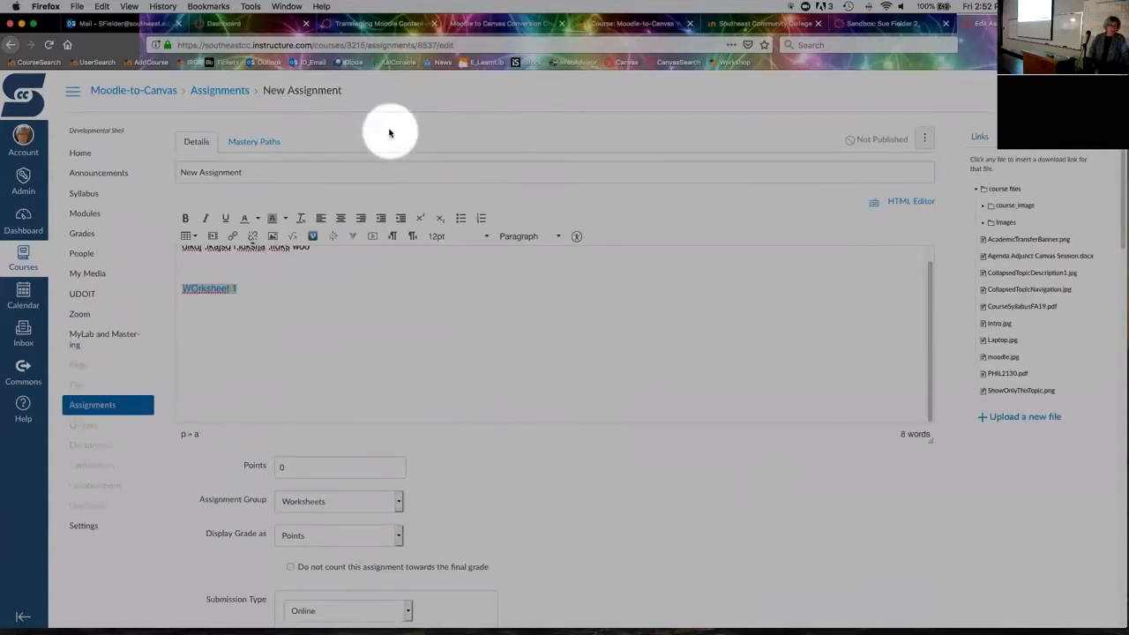
- Examine the Introductory Quiz's details and additional options in the course's quizzes, and return to the Modules page
click(84, 427)
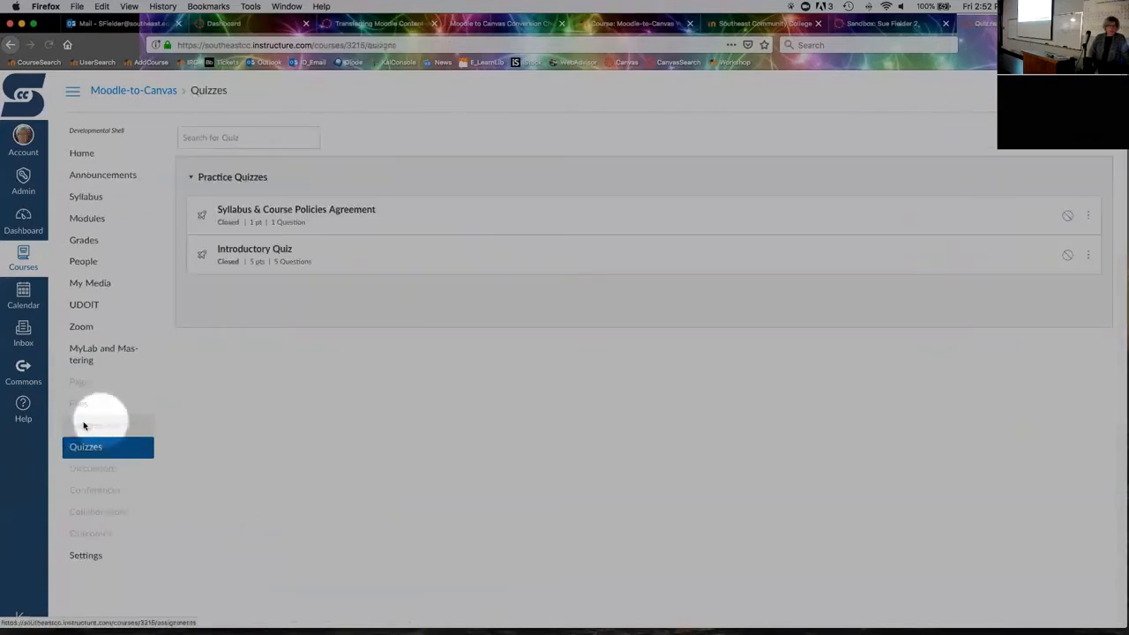
click(270, 249)
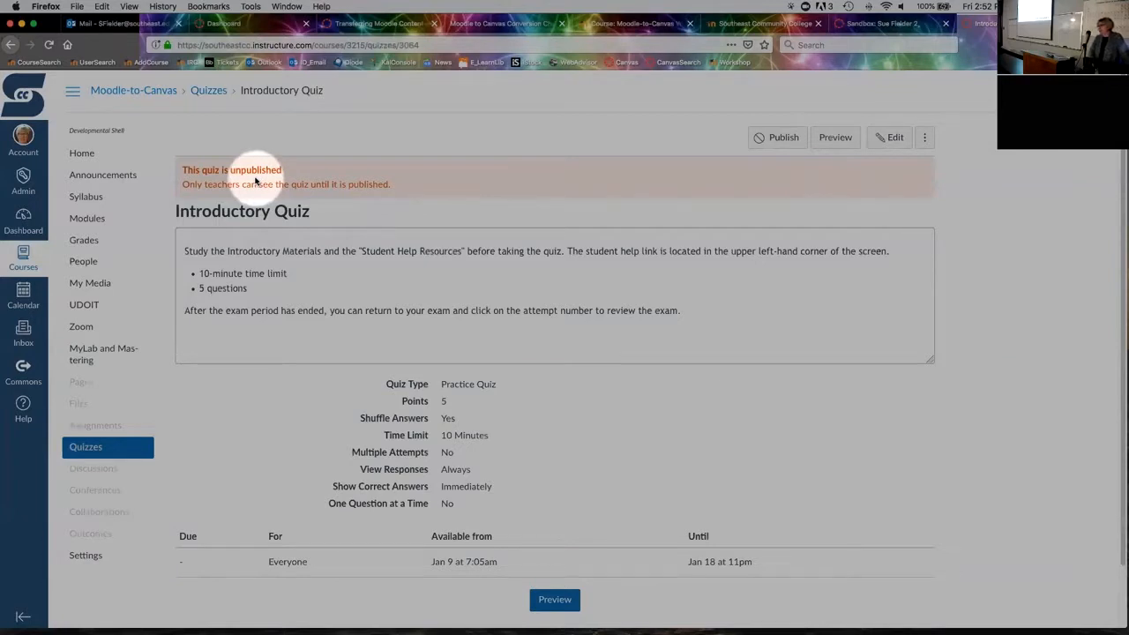
click(926, 141)
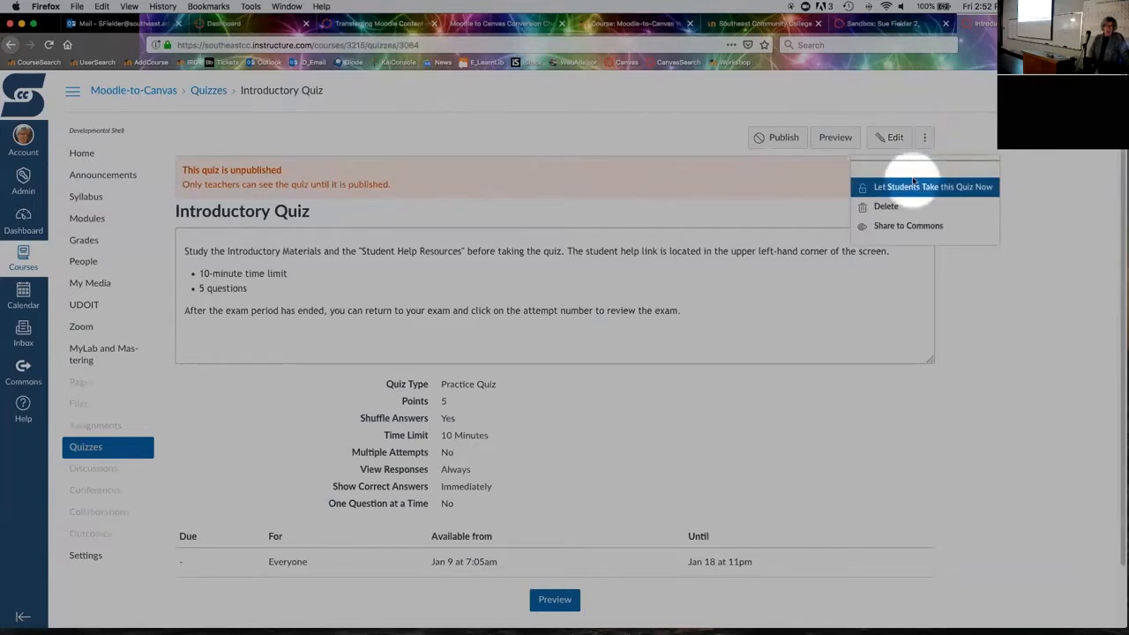
click(1016, 320)
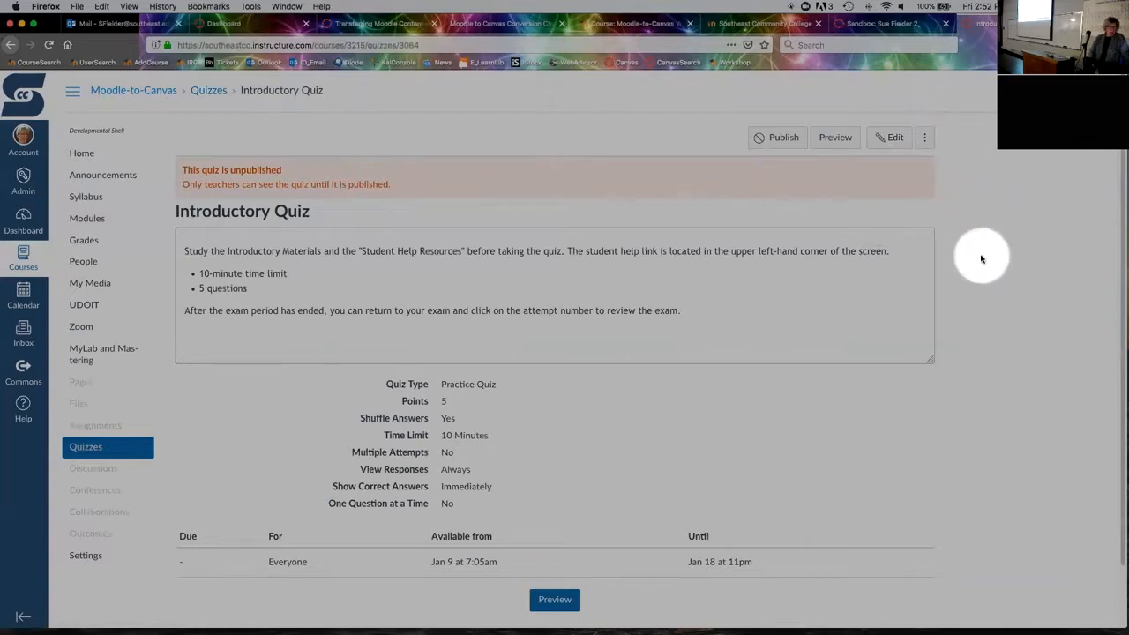
scroll(981, 258, down, 2)
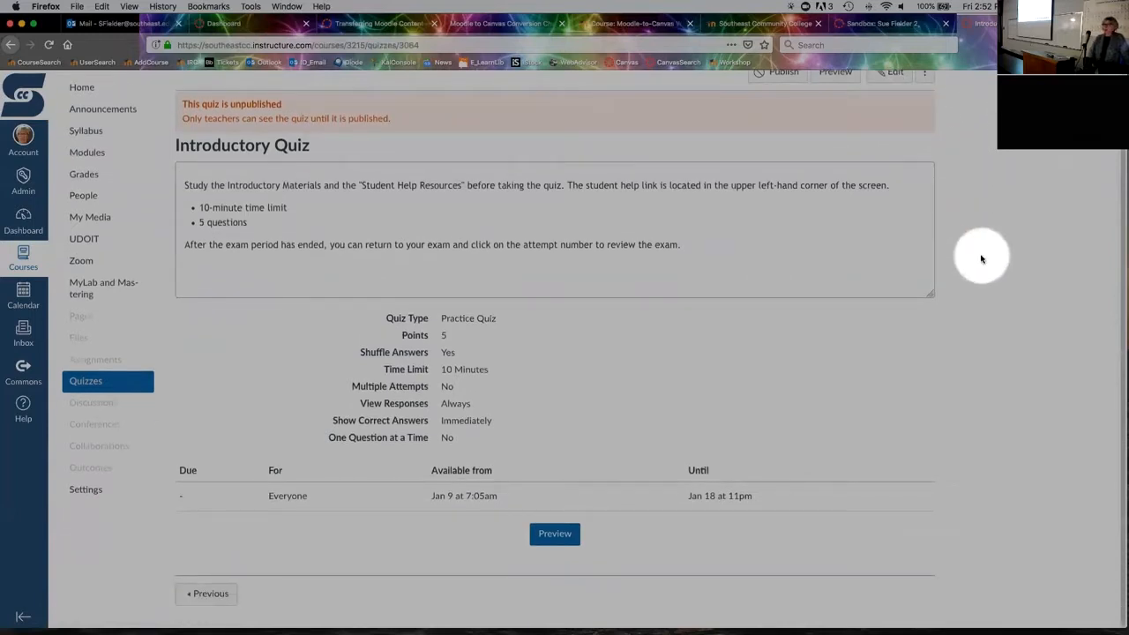
scroll(981, 258, up, 2)
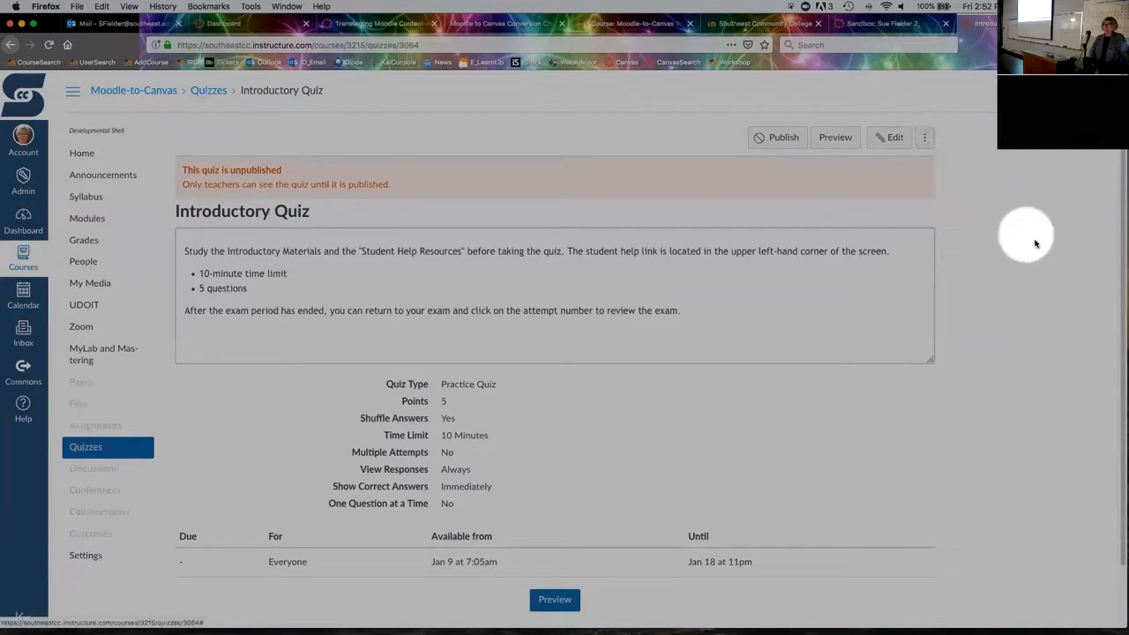
scroll(1036, 244, down, 1)
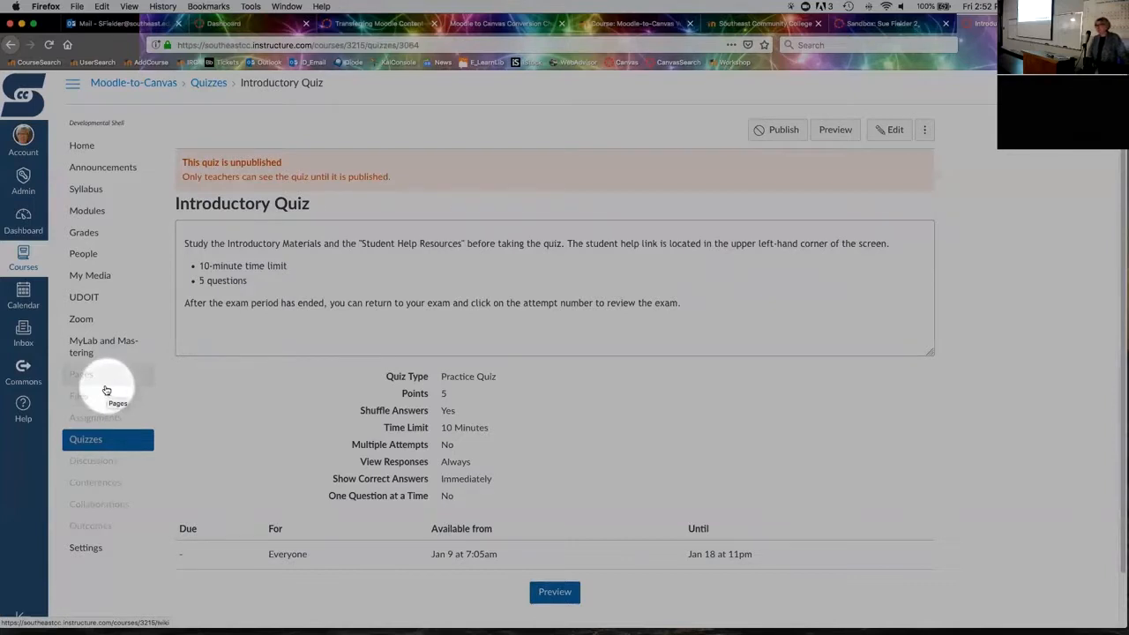
click(99, 211)
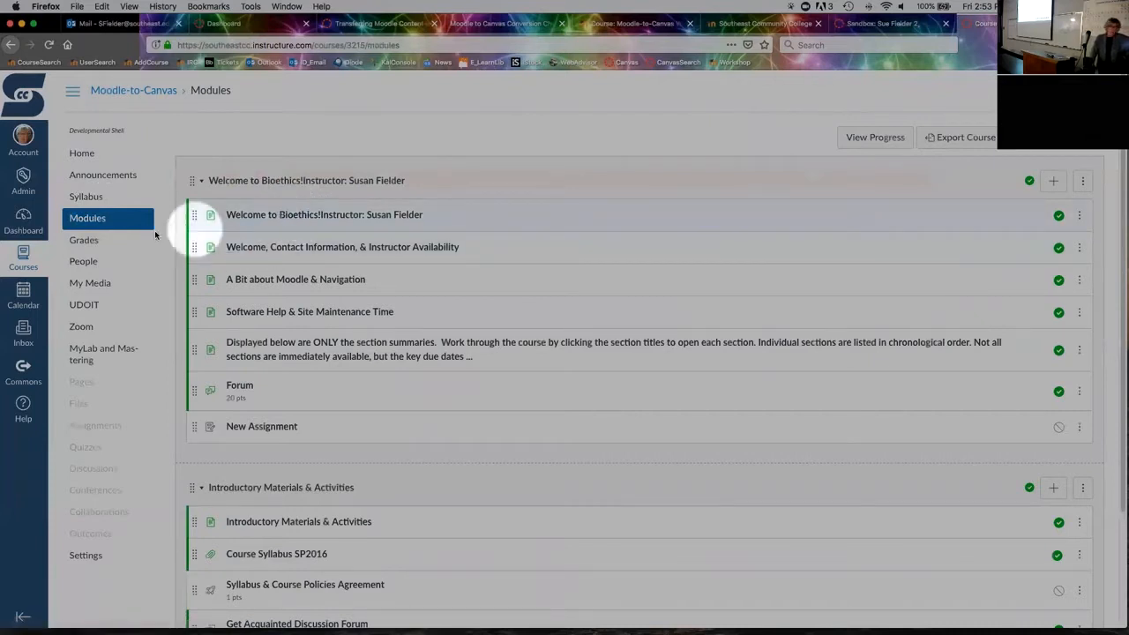
- Return to the dashboard, switch to Word to read the Part 2 outline in Pt1and2CanvasSession.docx, and minimize the document
click(26, 219)
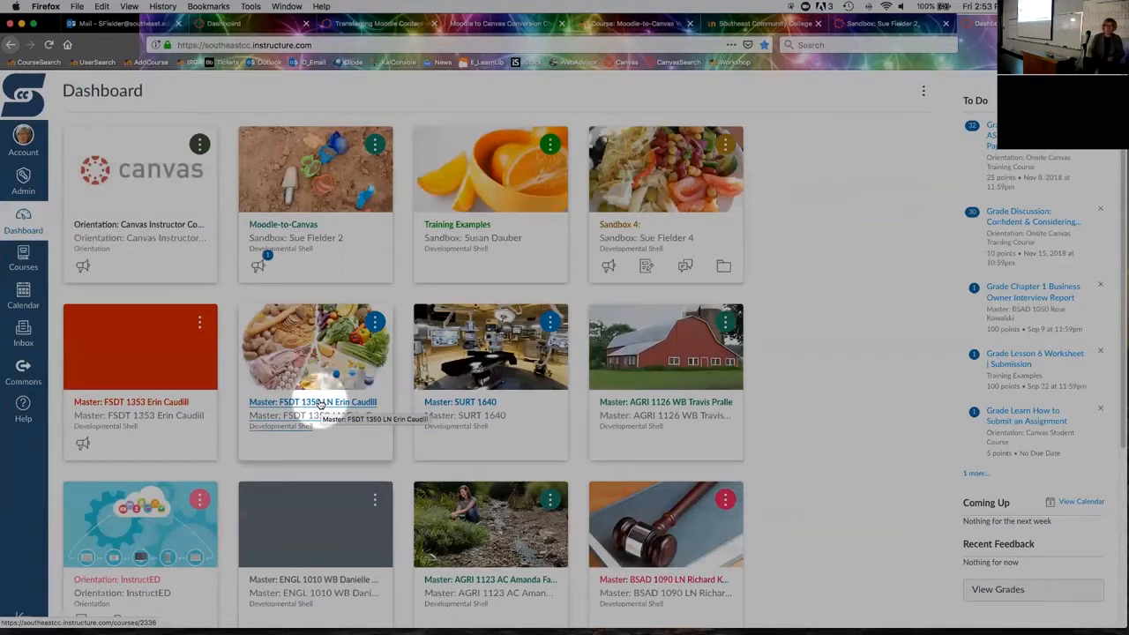
mouse_move(1117, 346)
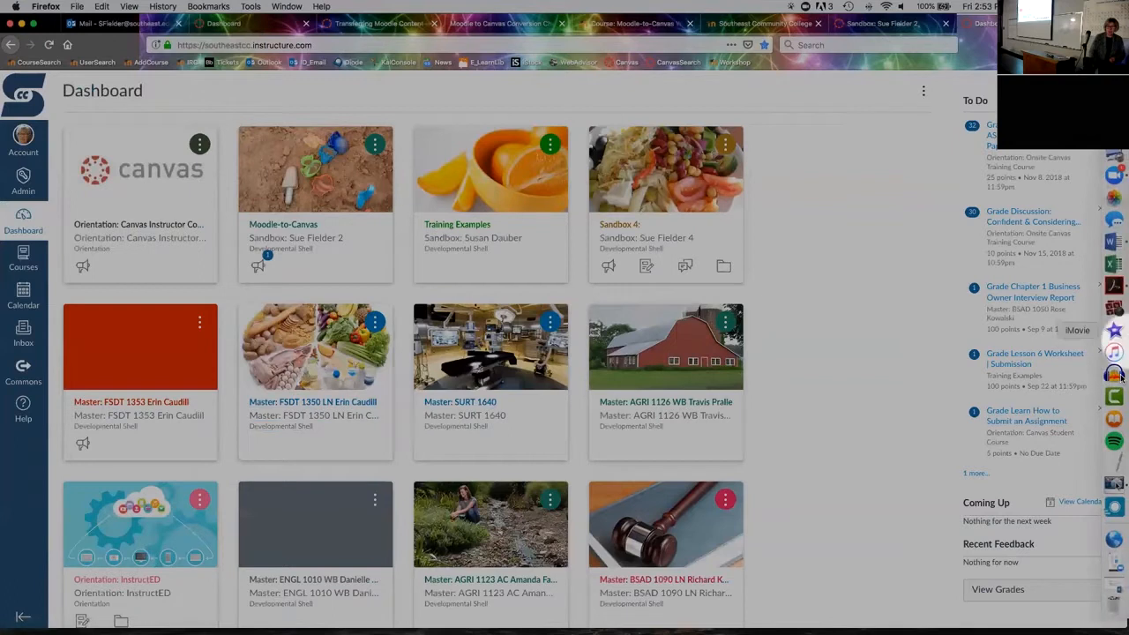
click(1116, 243)
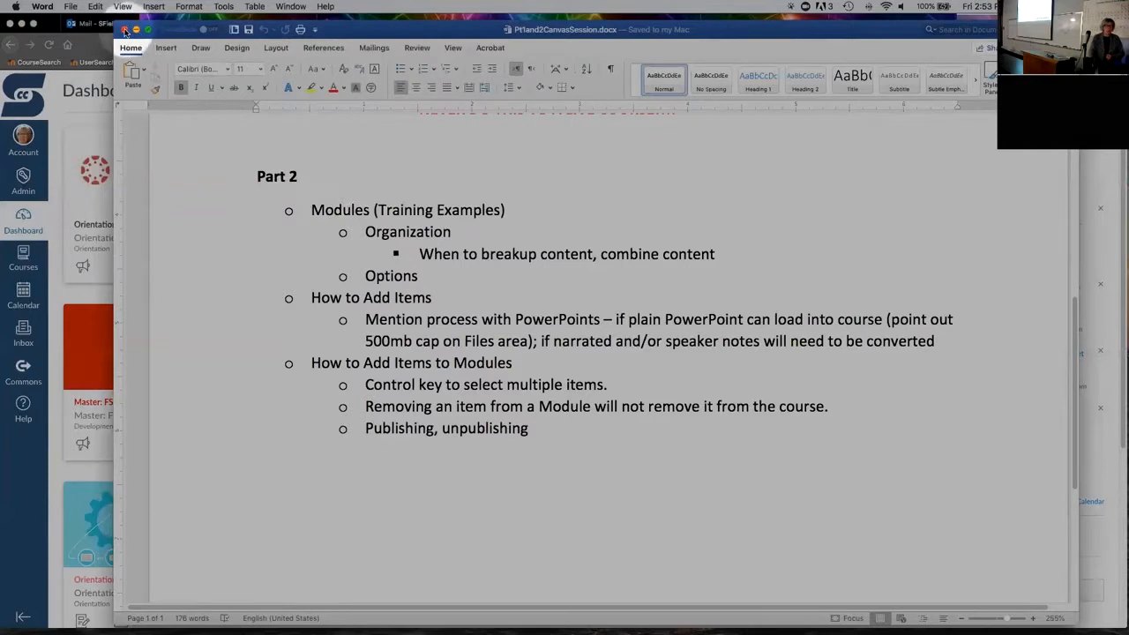
click(136, 30)
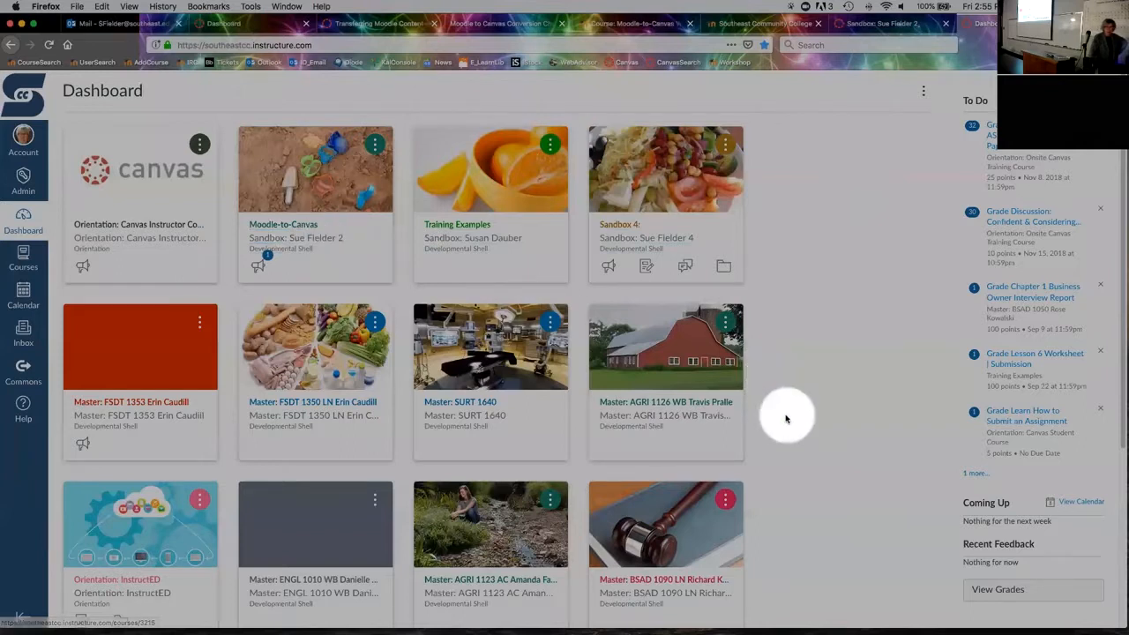
- Open the Master: AGRI 1126 WB course and look through all its assignments, assignment groups and their weights
click(678, 404)
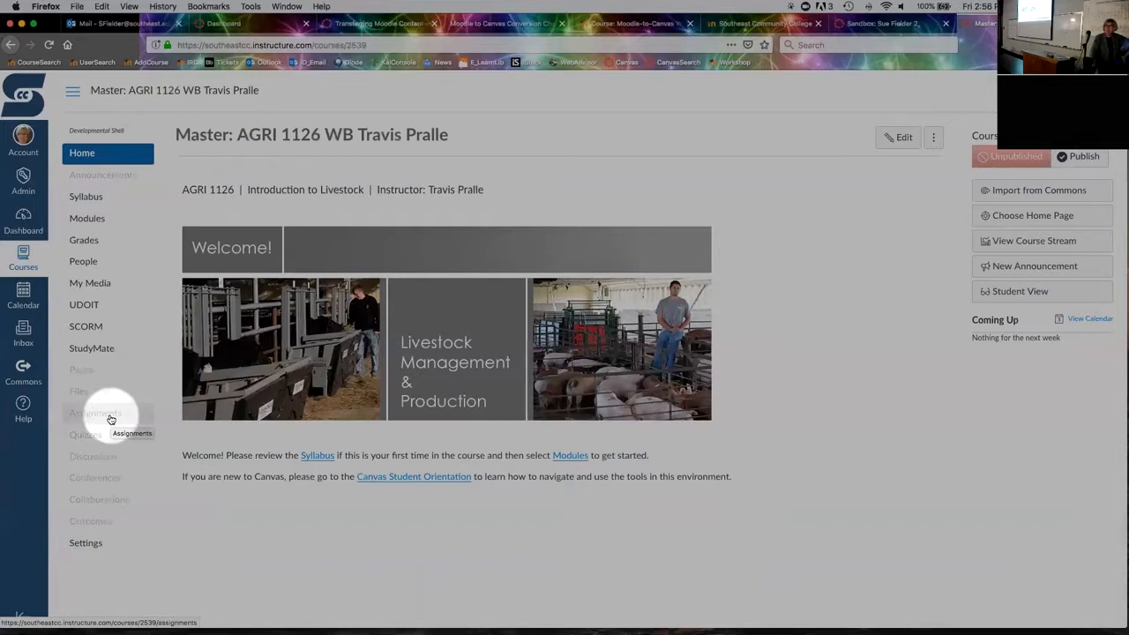
click(110, 418)
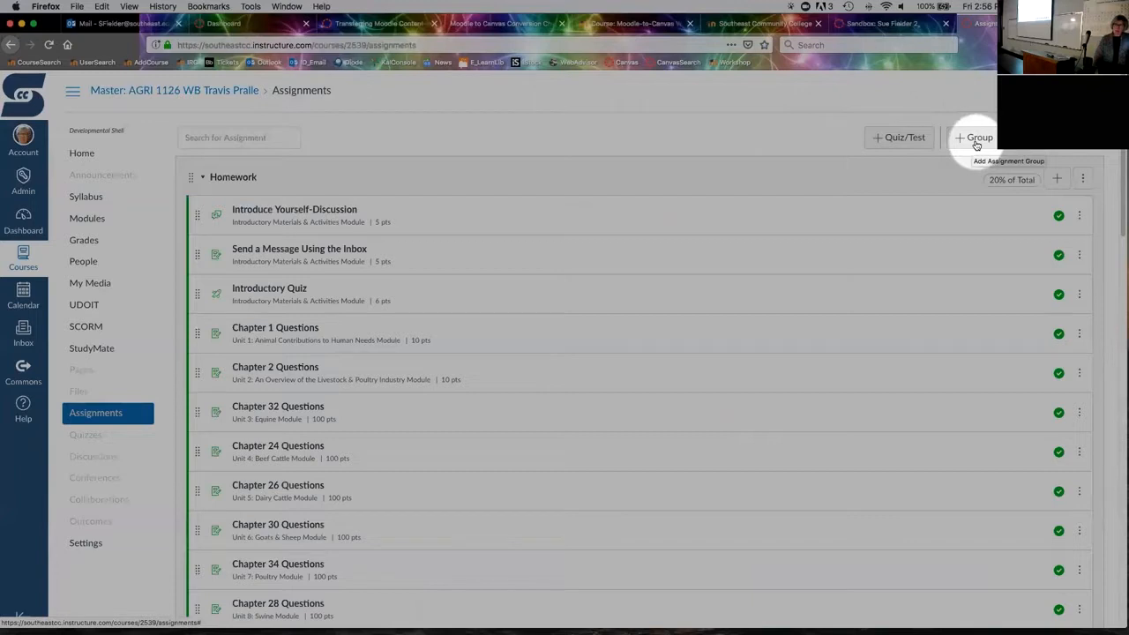
scroll(839, 214, down, 3)
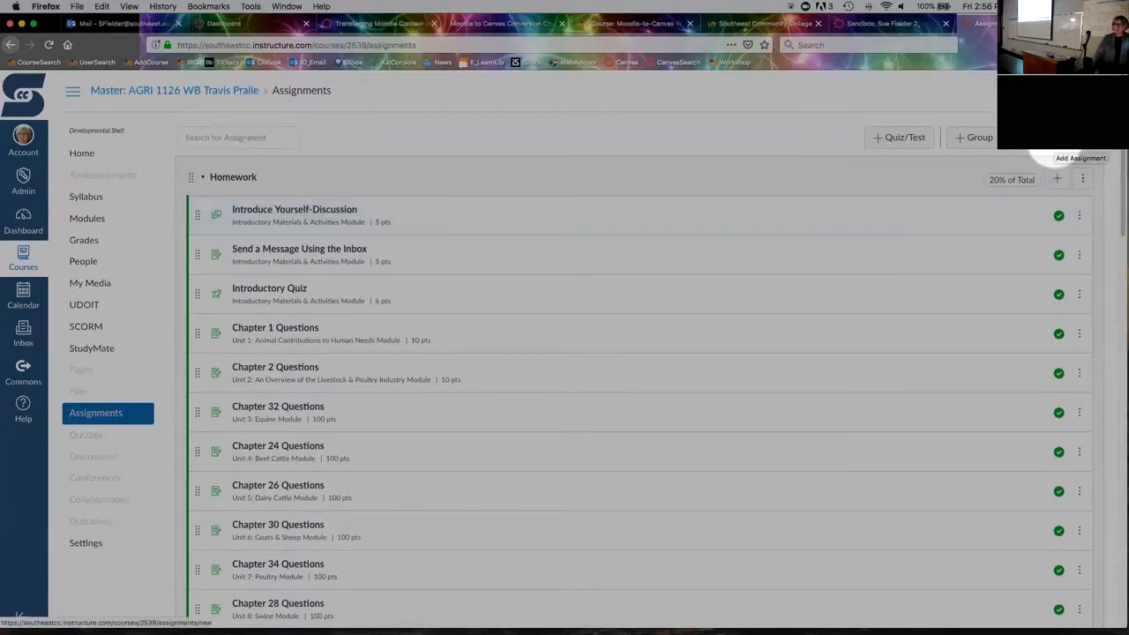
scroll(756, 244, down, 1)
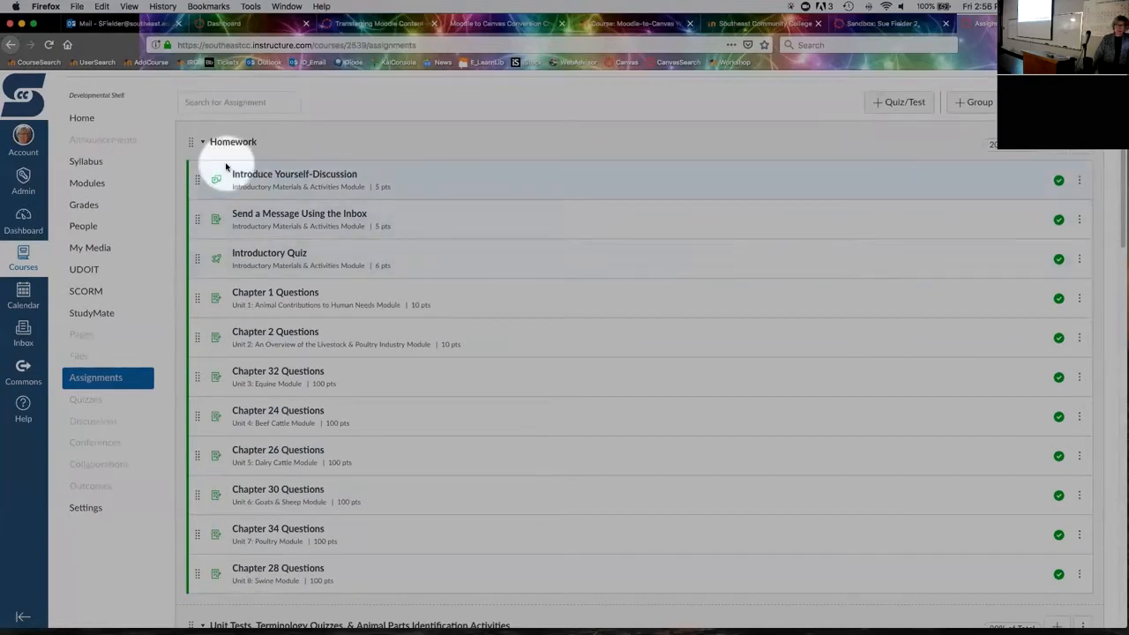
scroll(532, 255, down, 5)
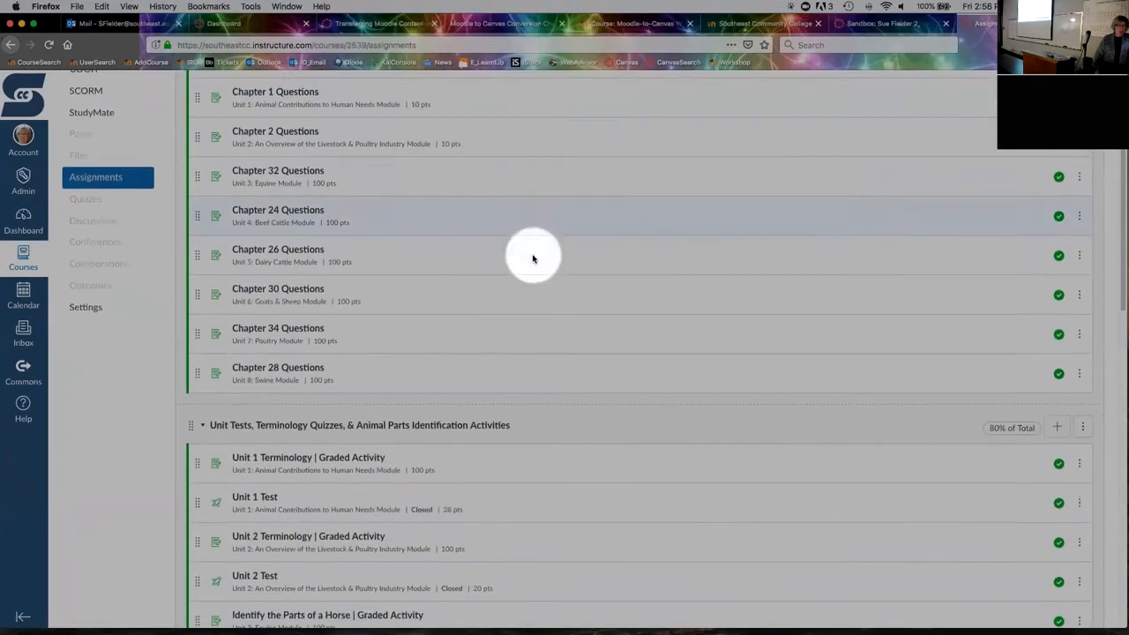
scroll(533, 258, down, 1)
scroll(524, 261, down, 3)
scroll(524, 263, down, 8)
scroll(524, 263, down, 13)
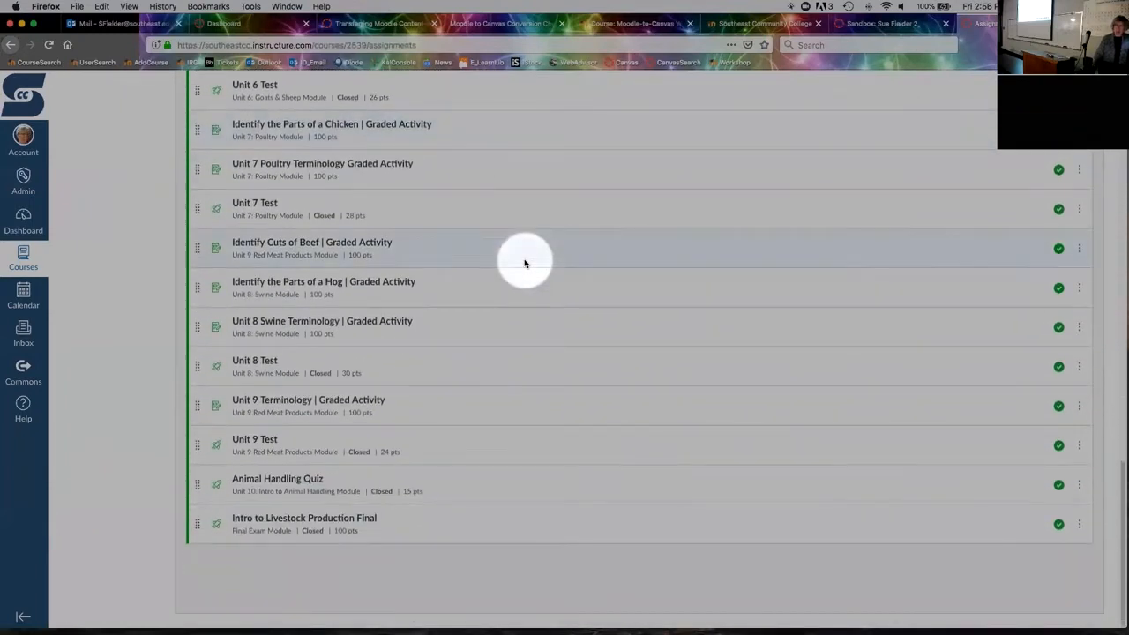
scroll(976, 288, up, 10)
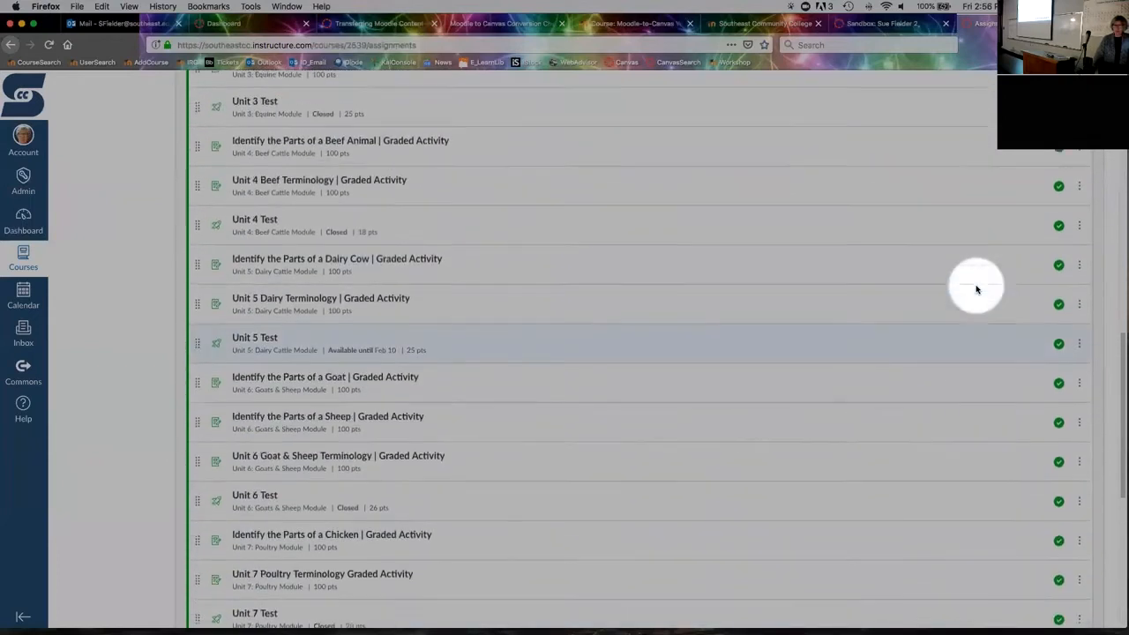
scroll(977, 288, up, 20)
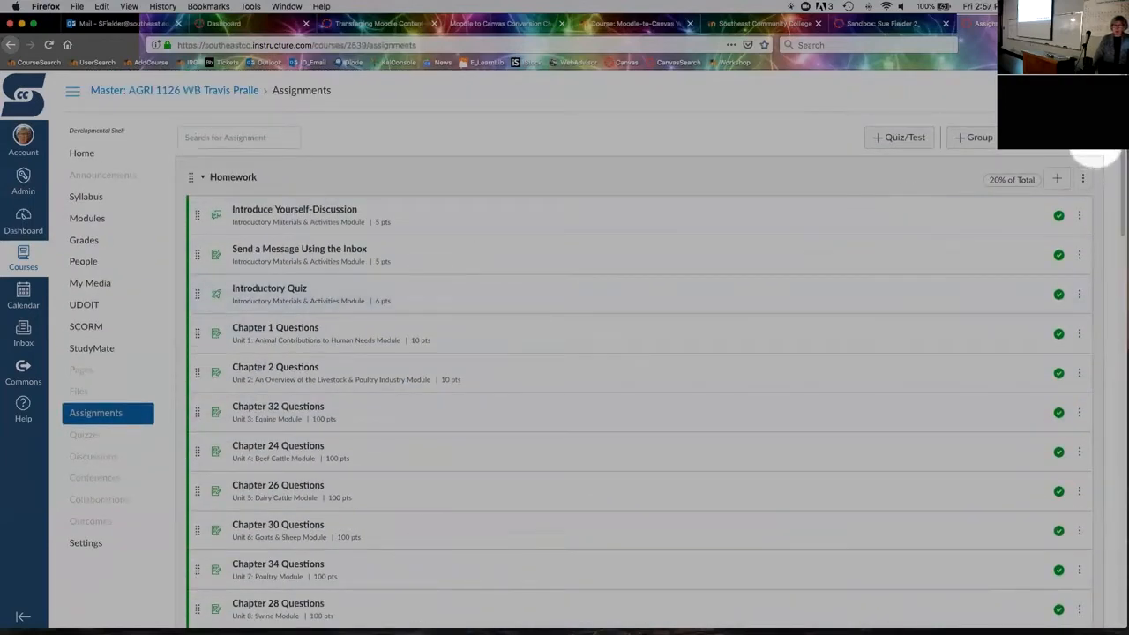
- Review the Assignment Groups Weight settings of the AGRI 1126 master course and close them without saving
click(1094, 152)
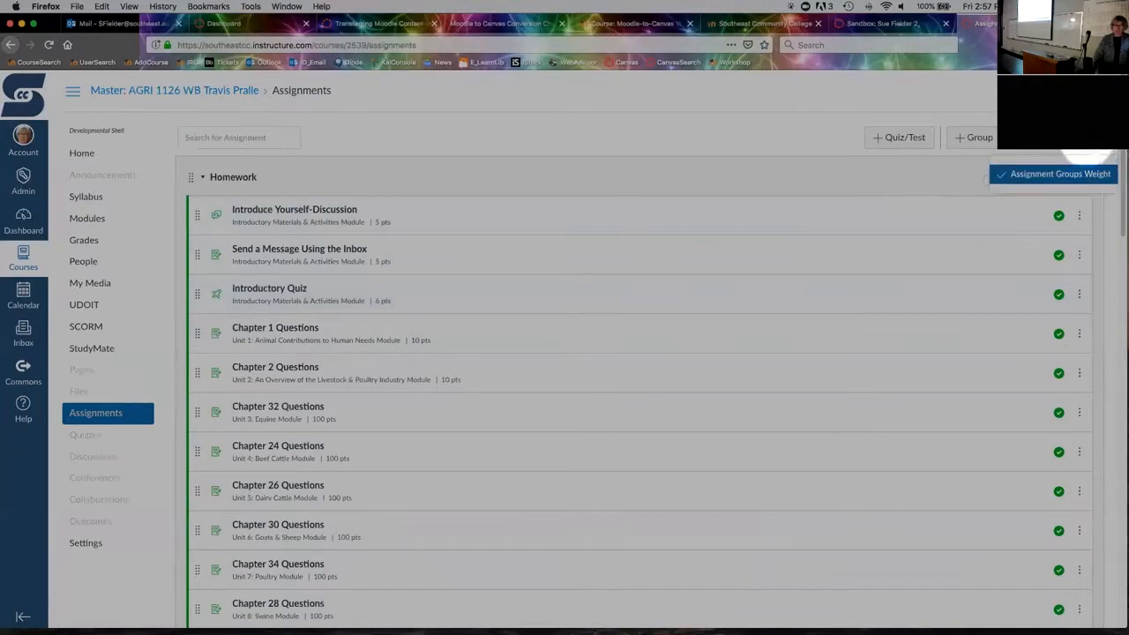
click(1095, 156)
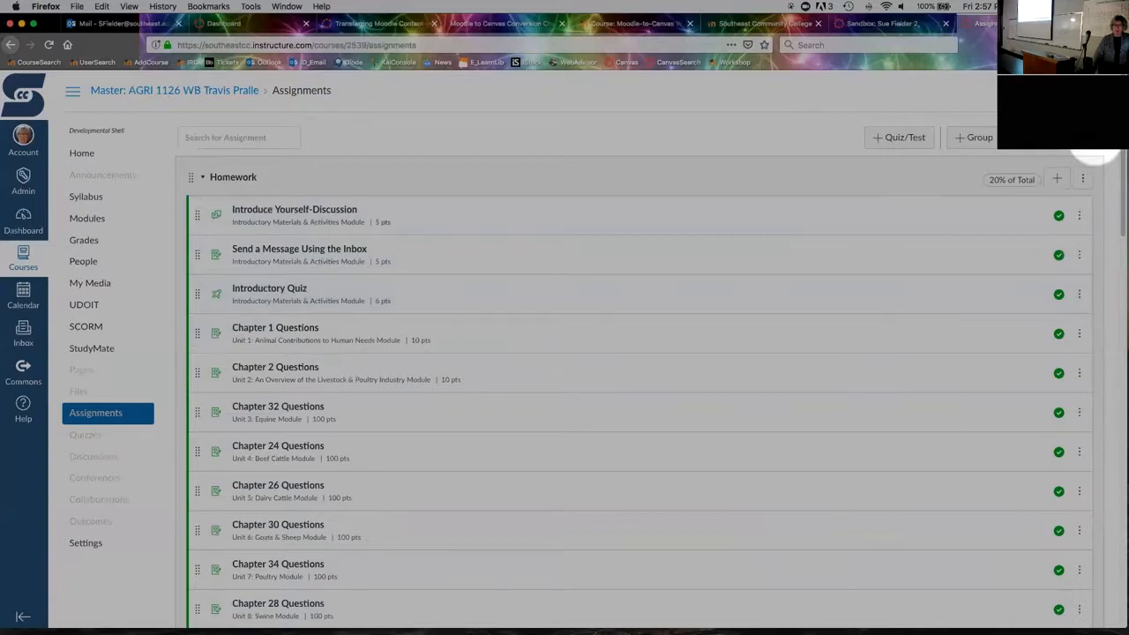
click(1094, 154)
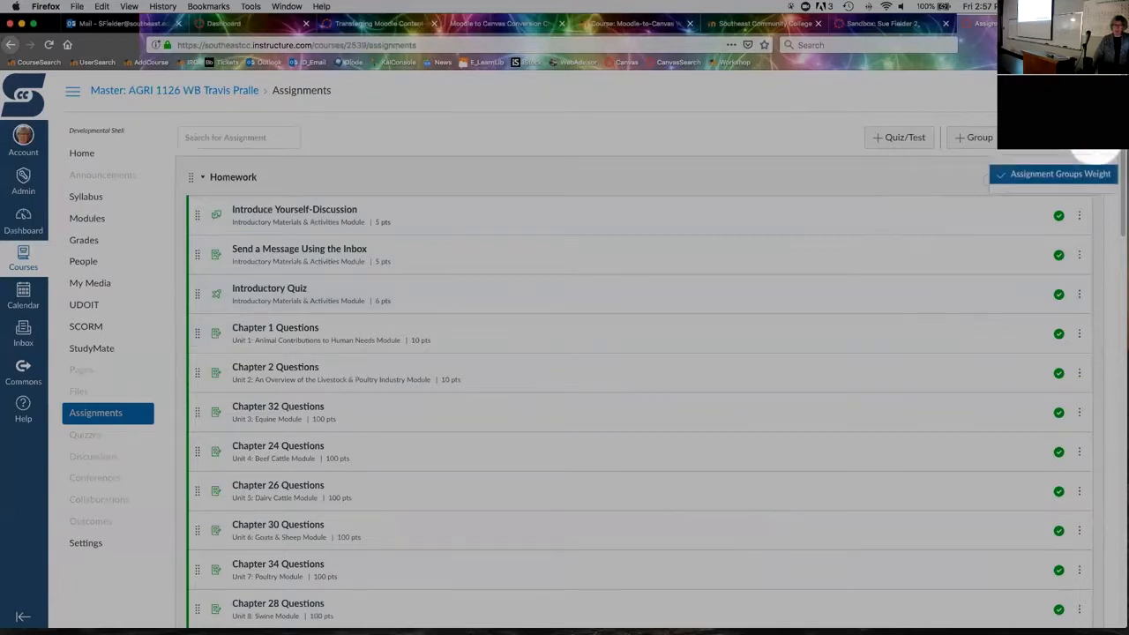
click(1061, 173)
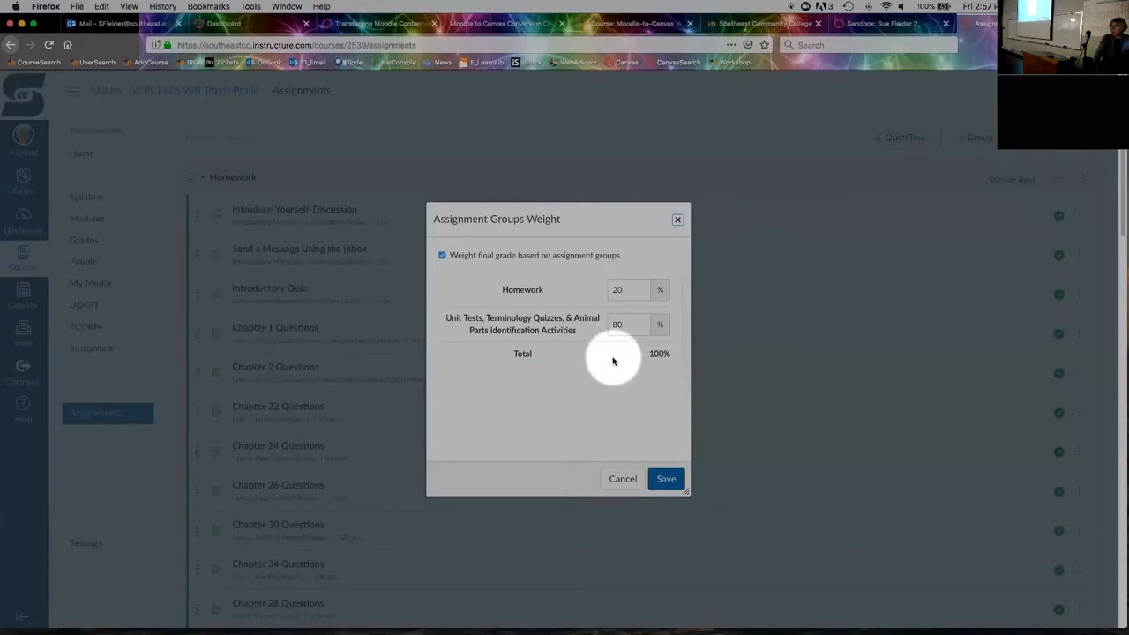
click(623, 479)
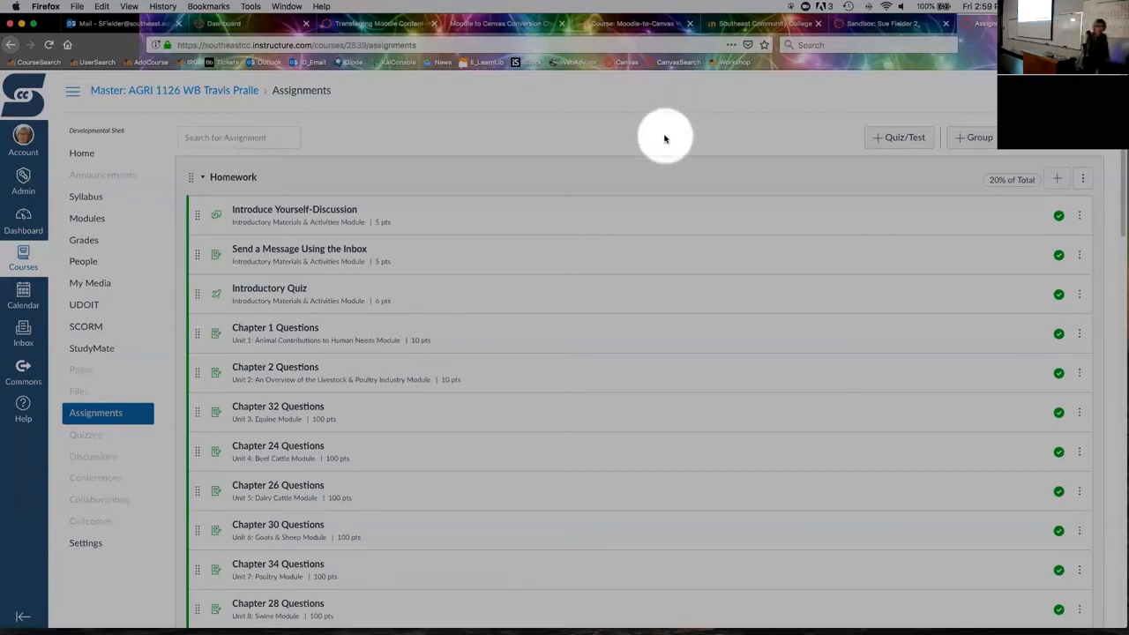
- Try turning off weighting of the final grade based on assignment groups, and cancel the change
click(1078, 148)
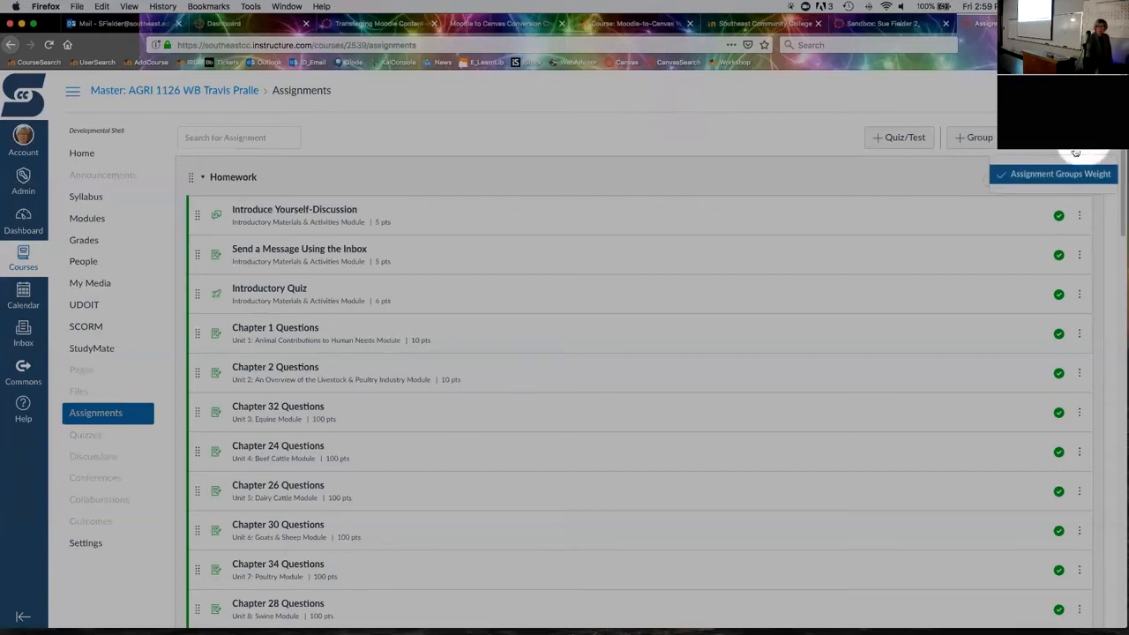
click(1054, 174)
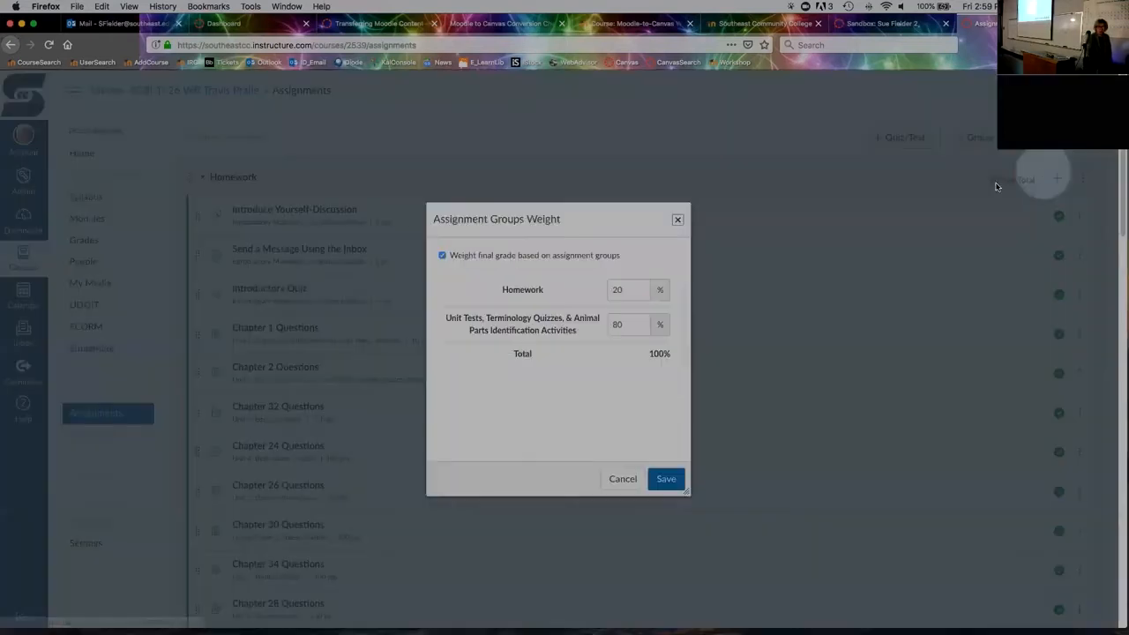
click(442, 256)
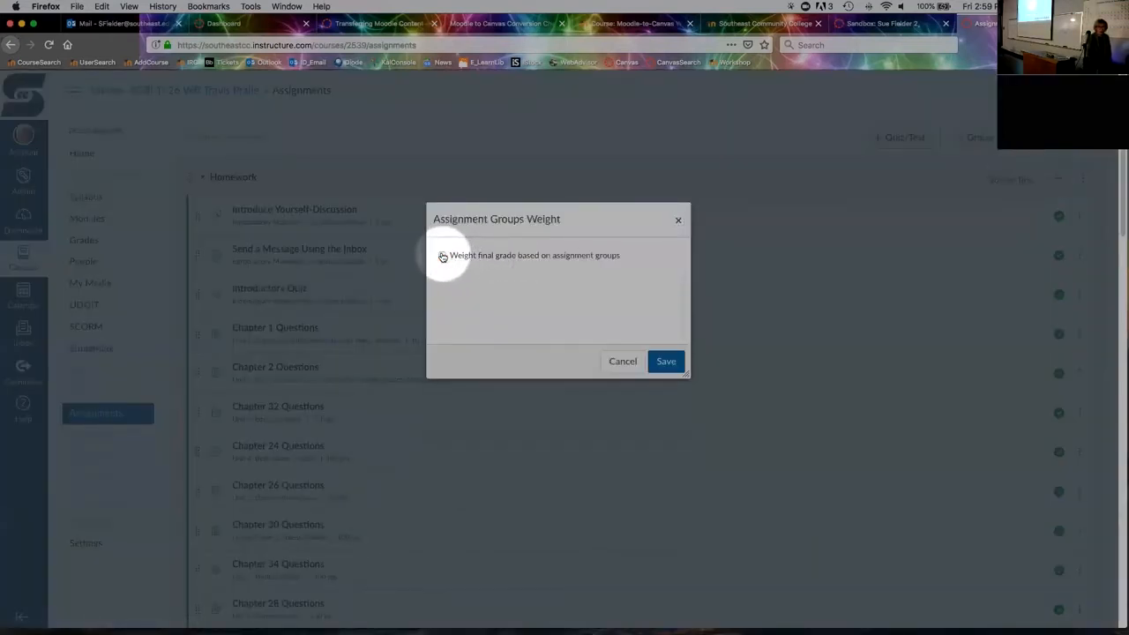
click(628, 362)
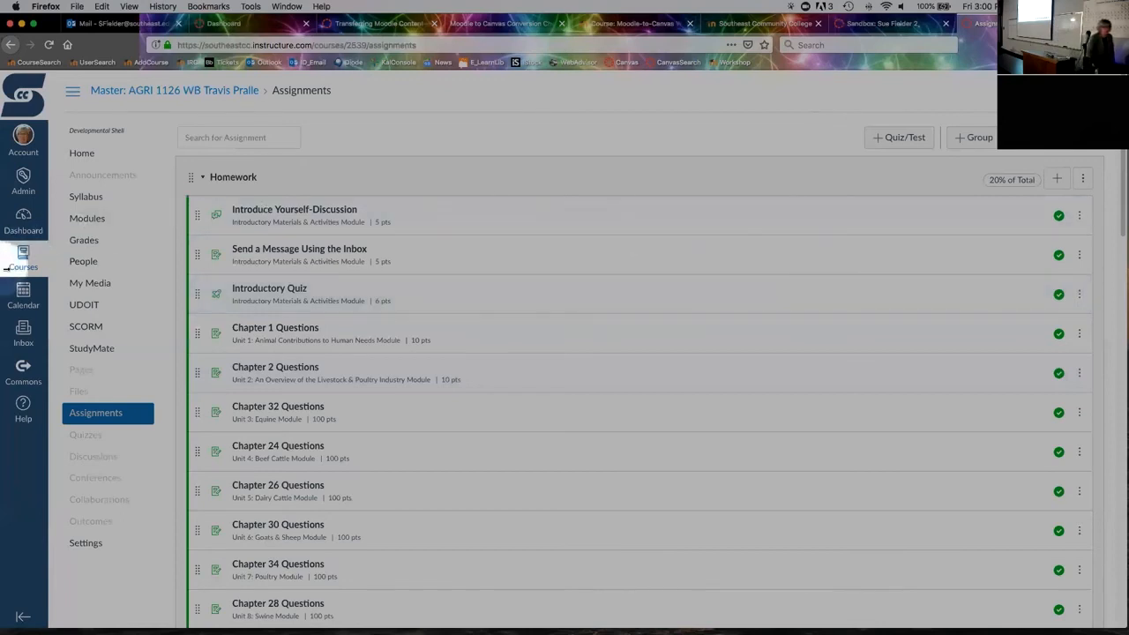
- Return to the dashboard, open the Orientation: Canvas Instructor Course, and find the Master Course Request Form link on its home page
click(24, 218)
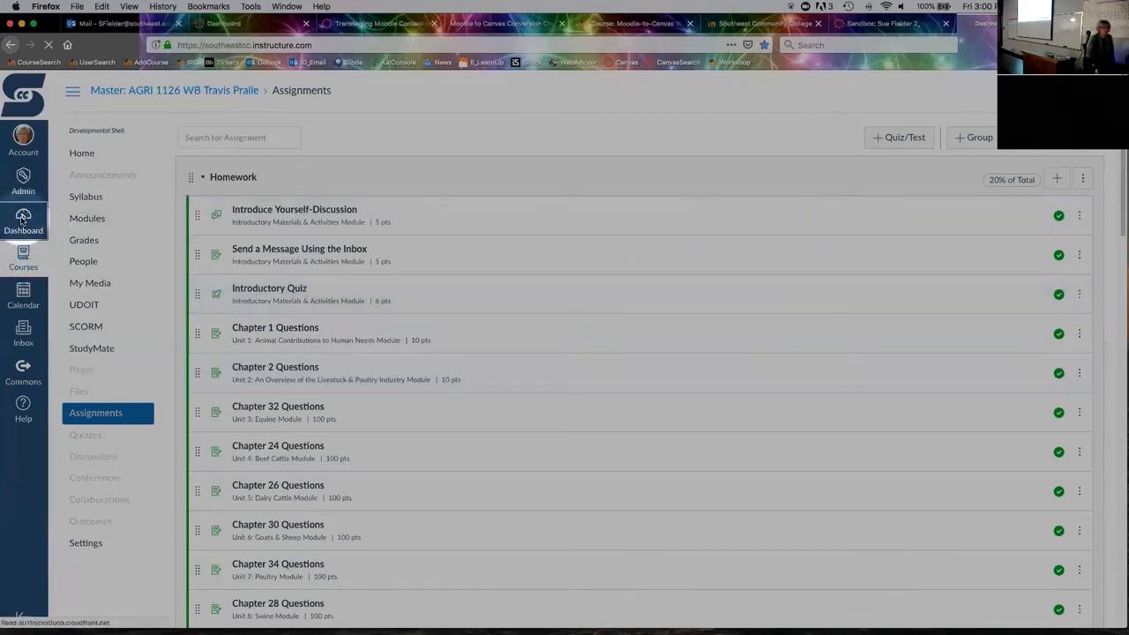
click(132, 226)
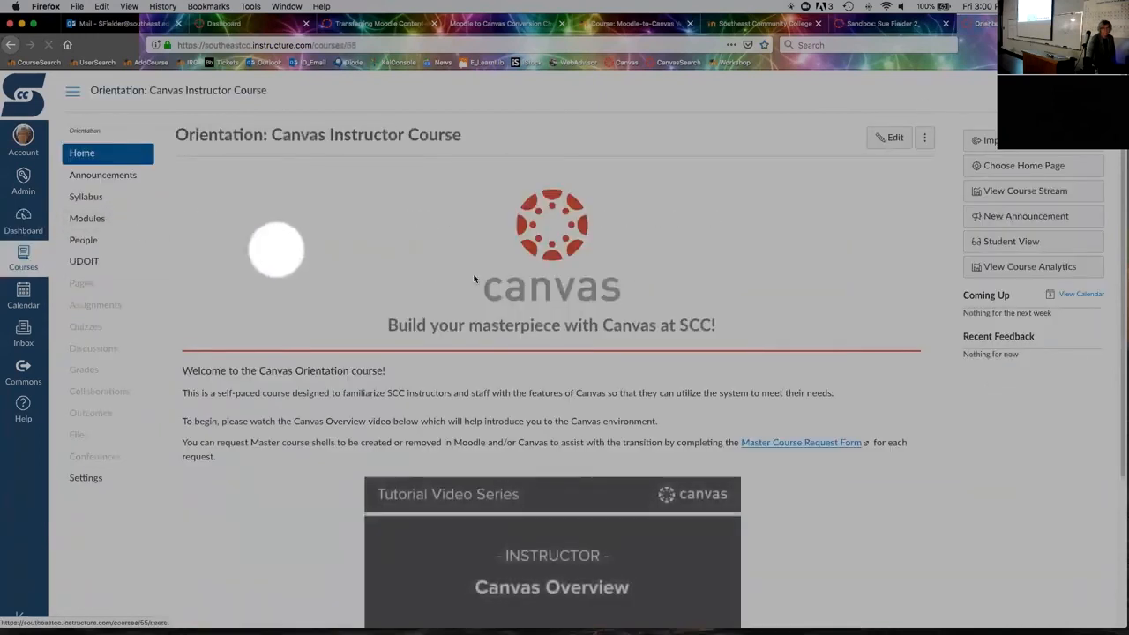
scroll(819, 327, down, 3)
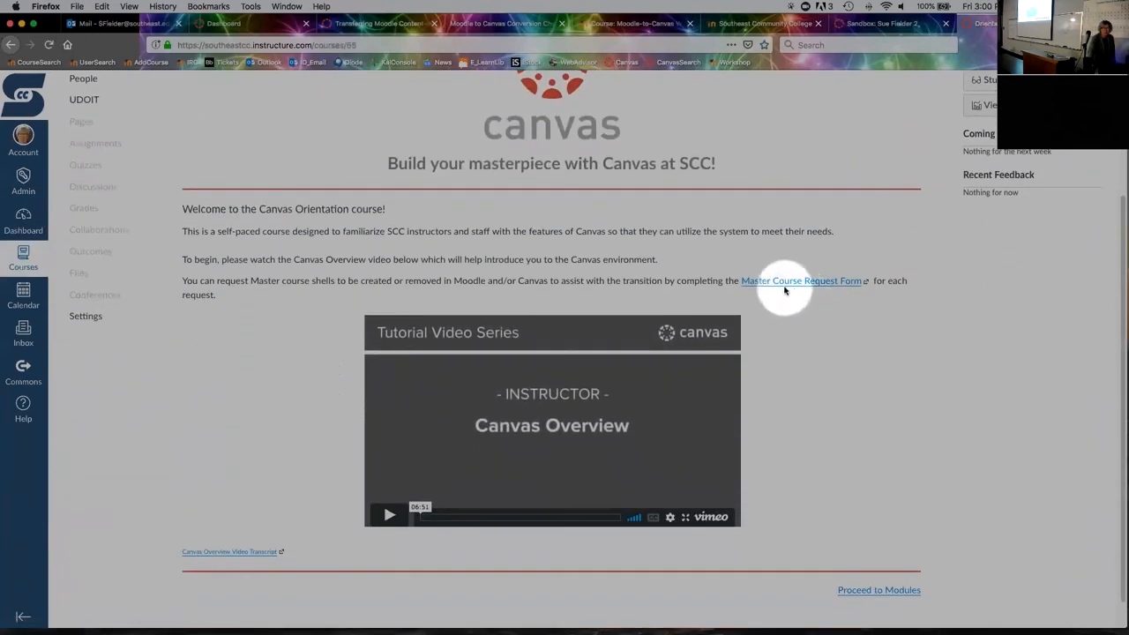